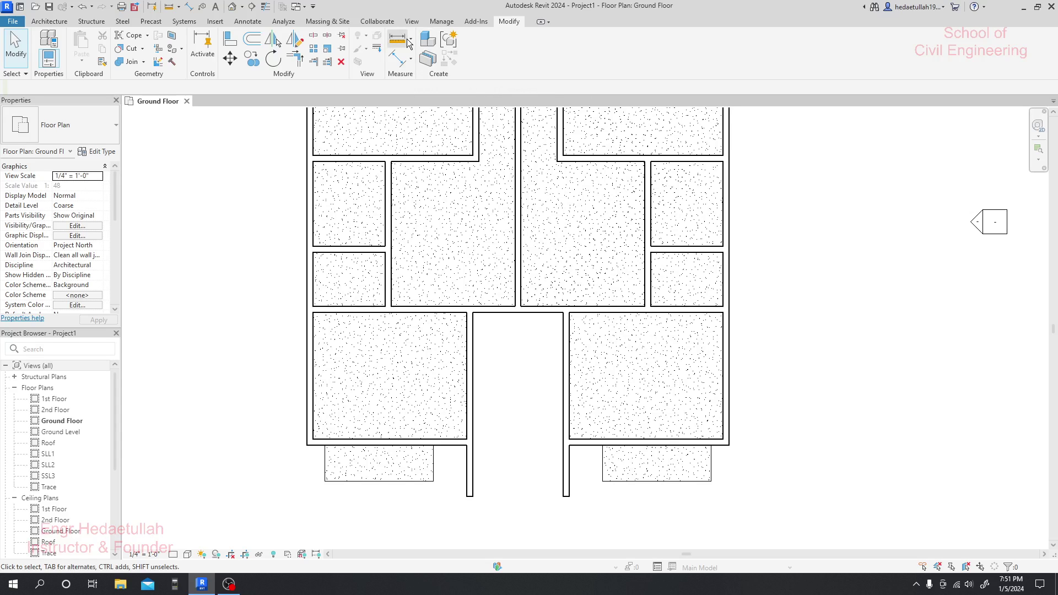
# - Align the left corridor wall's end to the left balcony slab's bottom edge
pyautogui.click(57, 22)
pyautogui.click(511, 24)
pyautogui.click(228, 41)
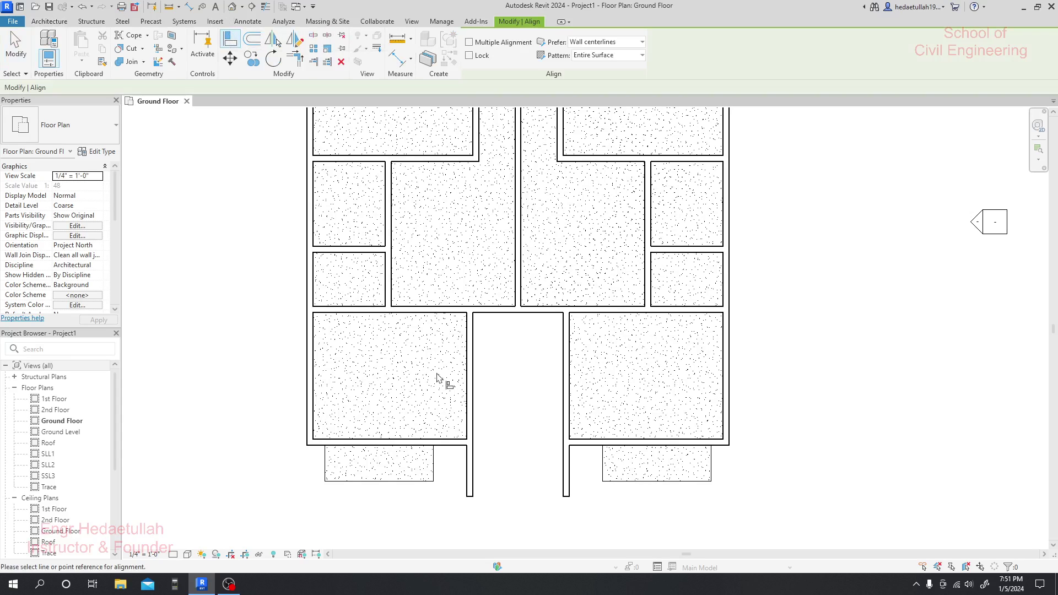
pyautogui.click(402, 487)
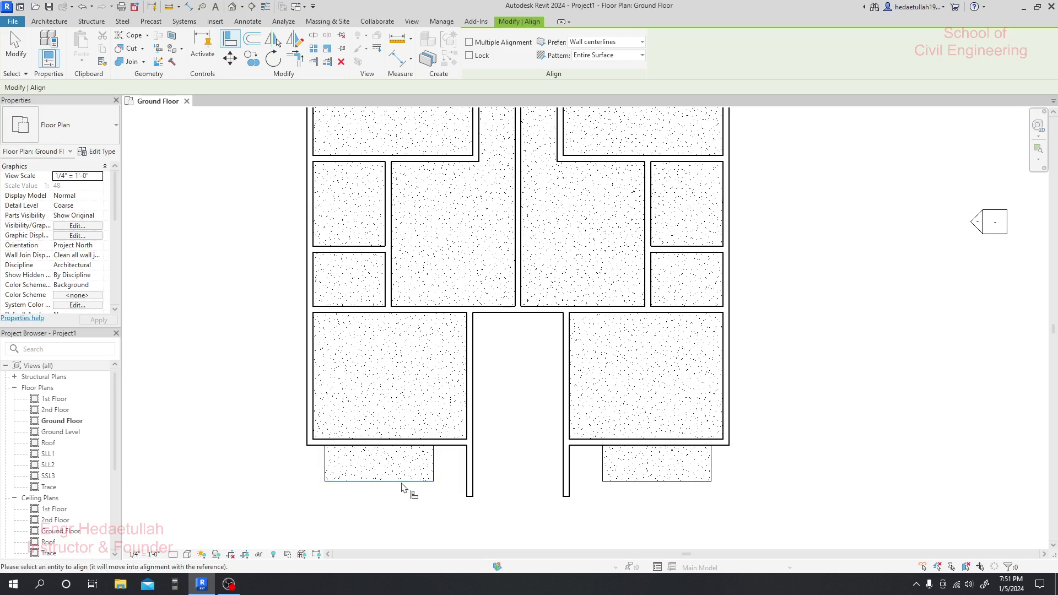
pyautogui.scroll(1, 402, 487)
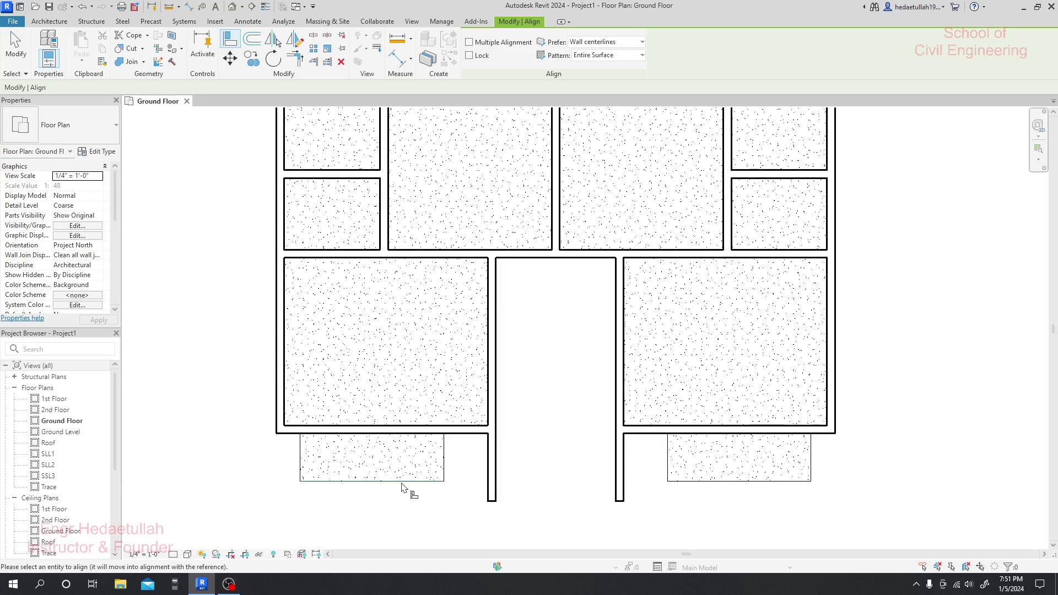
pyautogui.click(492, 501)
# - Align the right corridor wall's end to the right balcony slab's bottom edge
pyautogui.click(694, 491)
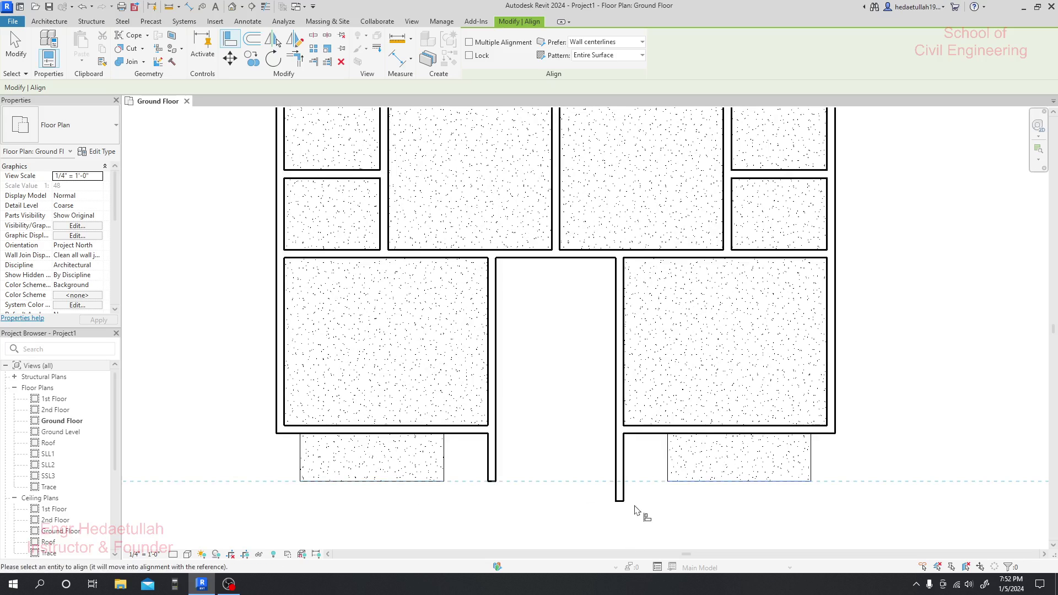
pyautogui.click(619, 500)
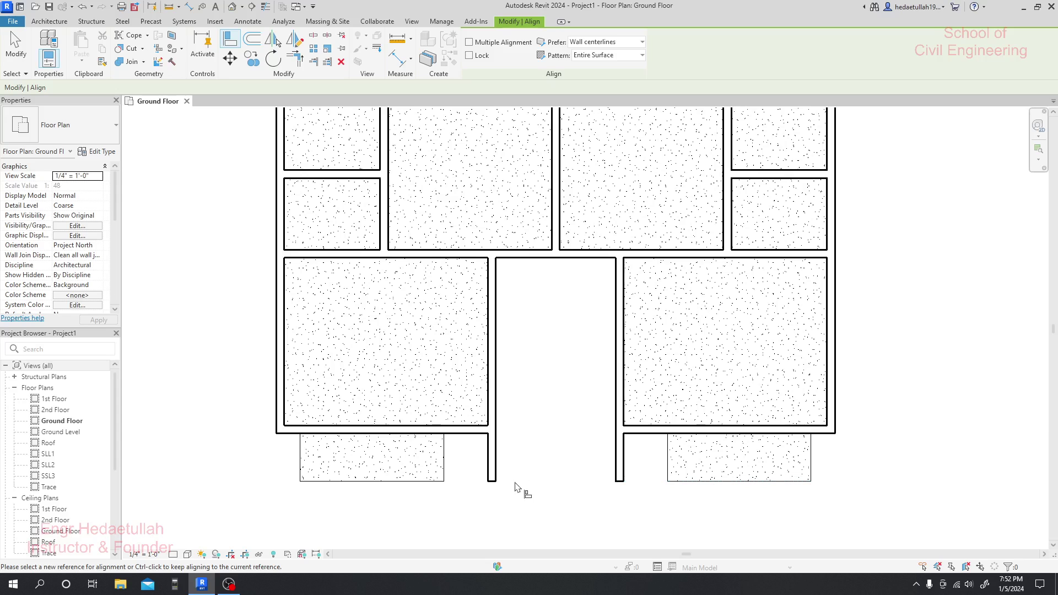
pyautogui.scroll(-3, 553, 488)
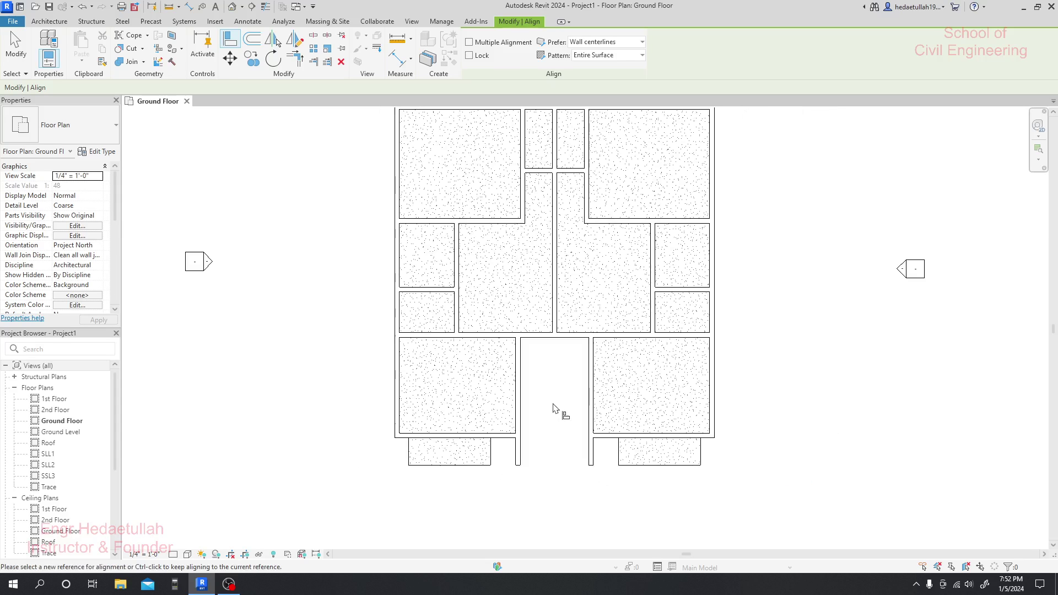
pyautogui.moveTo(553, 408); pyautogui.dragTo(521, 460, button='middle')
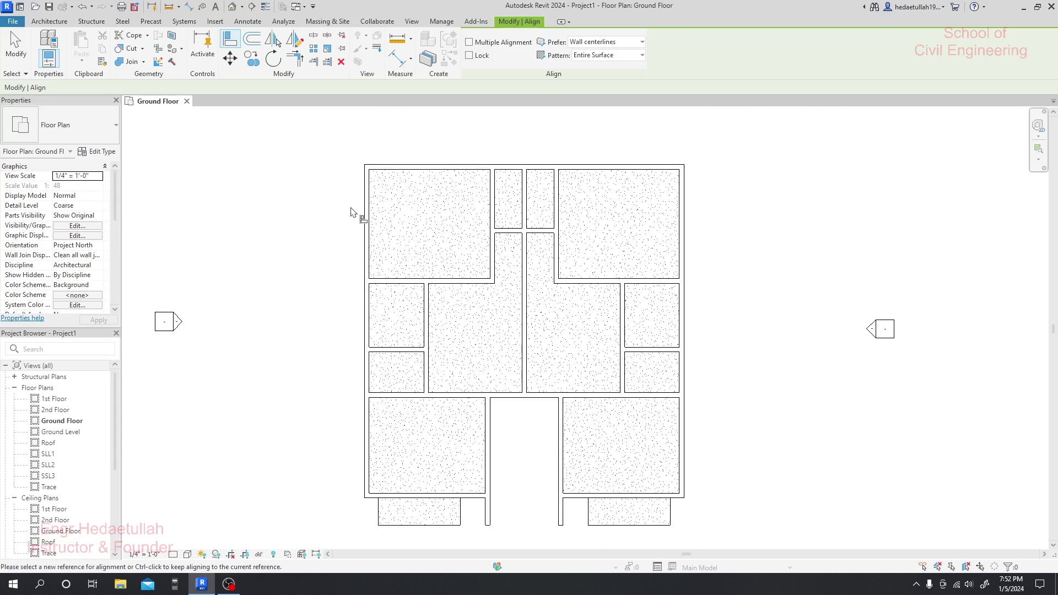
pyautogui.scroll(2, 316, 184)
pyautogui.press('Escape')
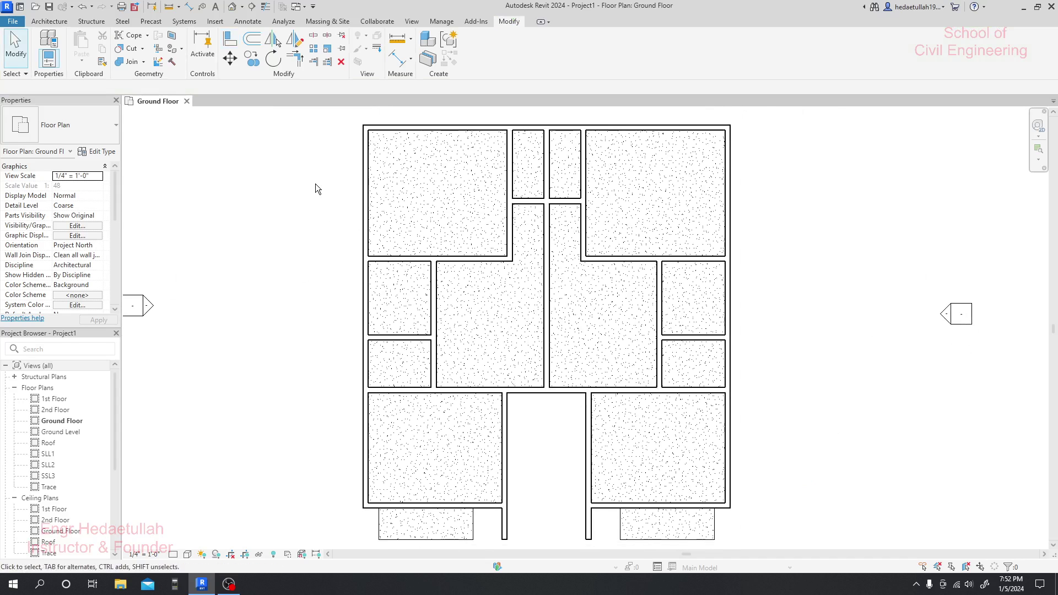
pyautogui.scroll(-2, 296, 180)
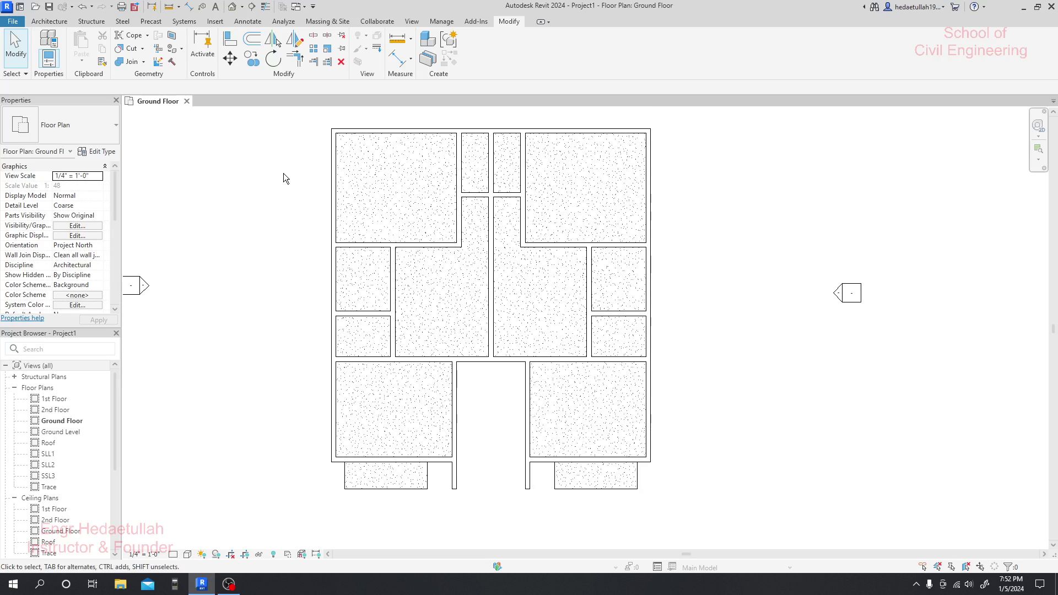
pyautogui.moveTo(286, 168); pyautogui.dragTo(276, 151, button='middle')
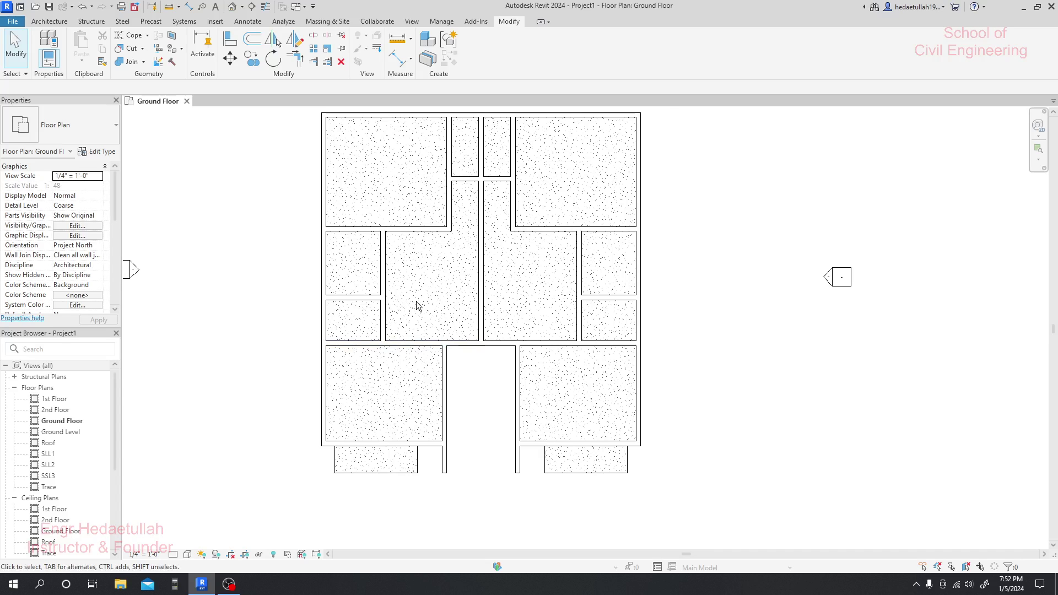
pyautogui.scroll(1, 505, 167)
pyautogui.scroll(-2, 459, 240)
pyautogui.moveTo(458, 239); pyautogui.dragTo(443, 247, button='middle')
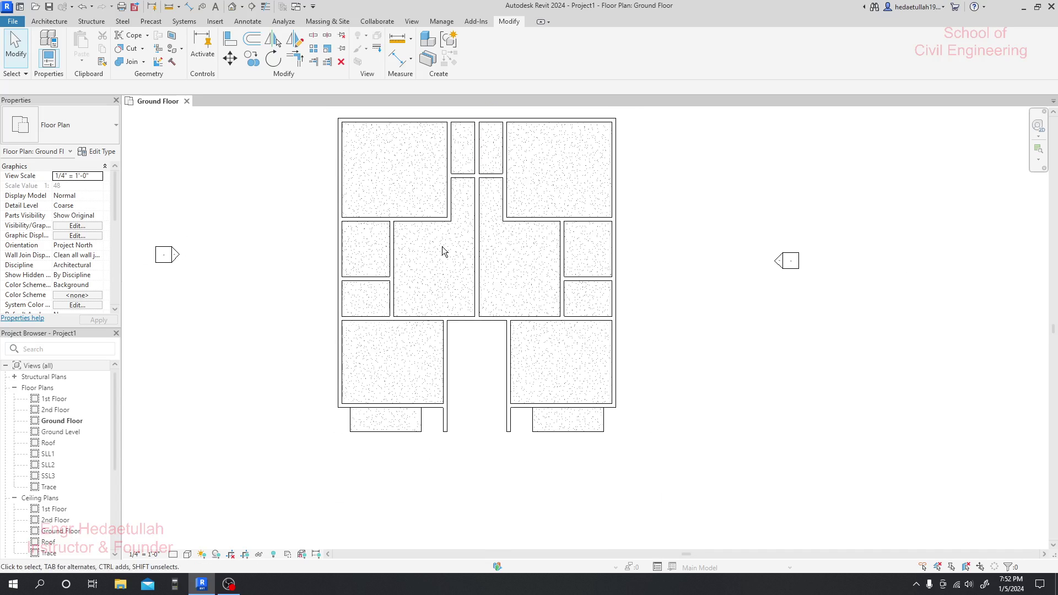
pyautogui.click(49, 22)
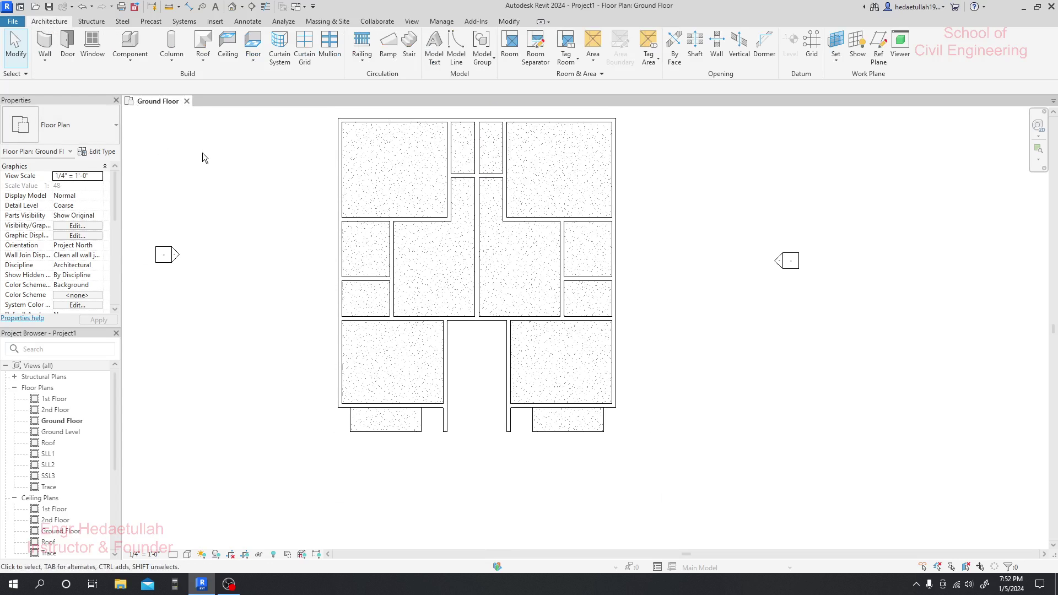
# - Start the Door tool and browse the door type list, including the Single-Flush sizes
pyautogui.click(68, 43)
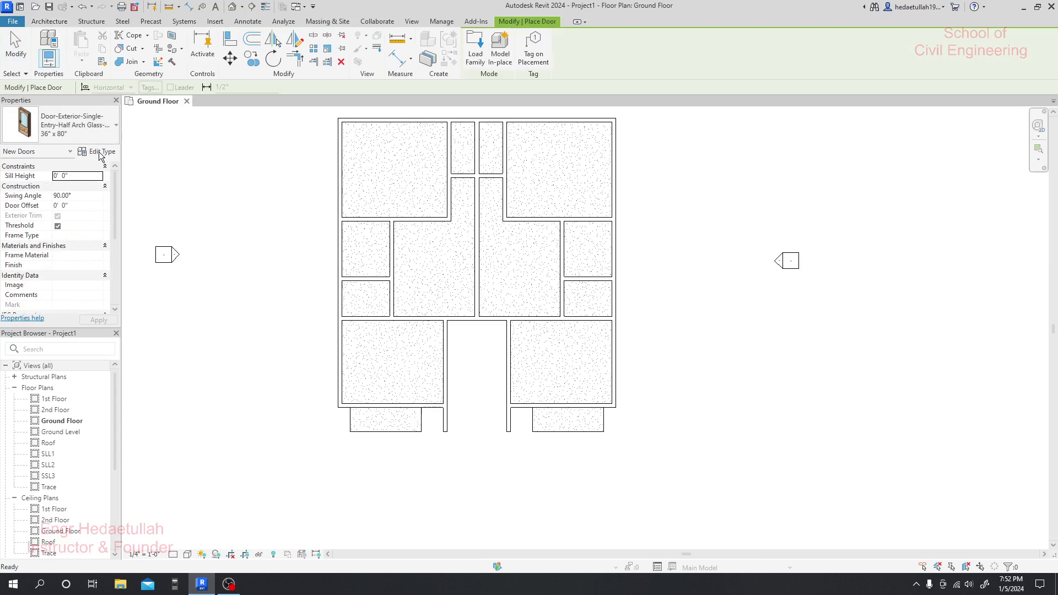
pyautogui.click(115, 127)
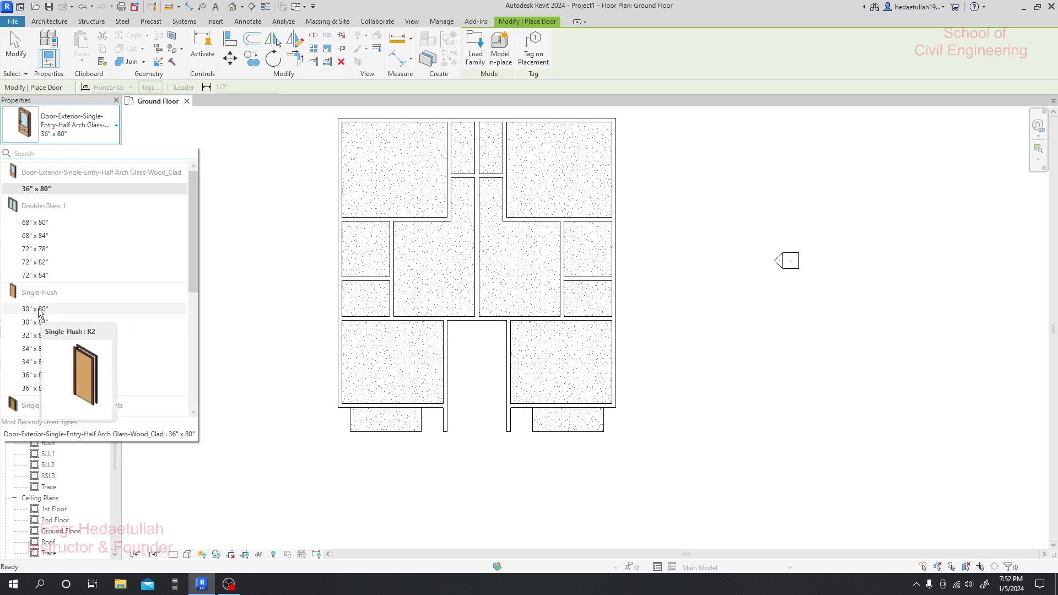
pyautogui.scroll(-2, 41, 331)
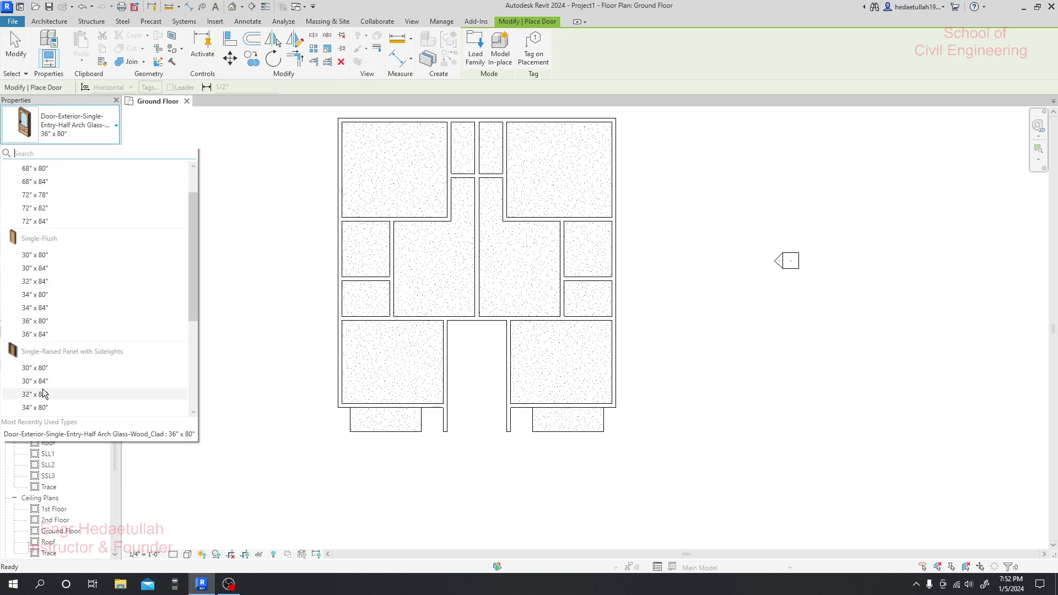
pyautogui.moveTo(40, 296)
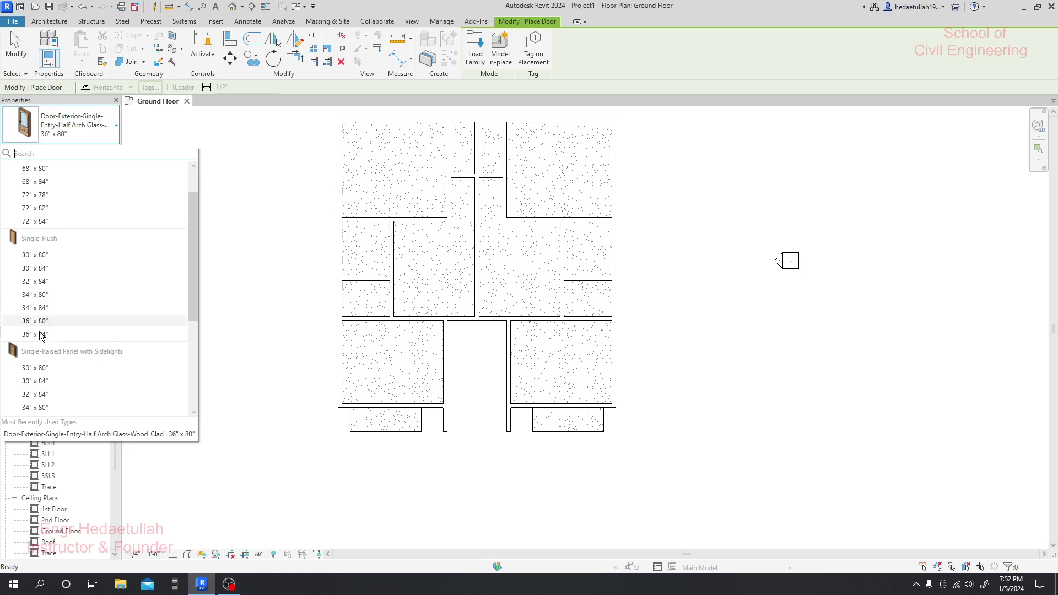
pyautogui.moveTo(42, 338)
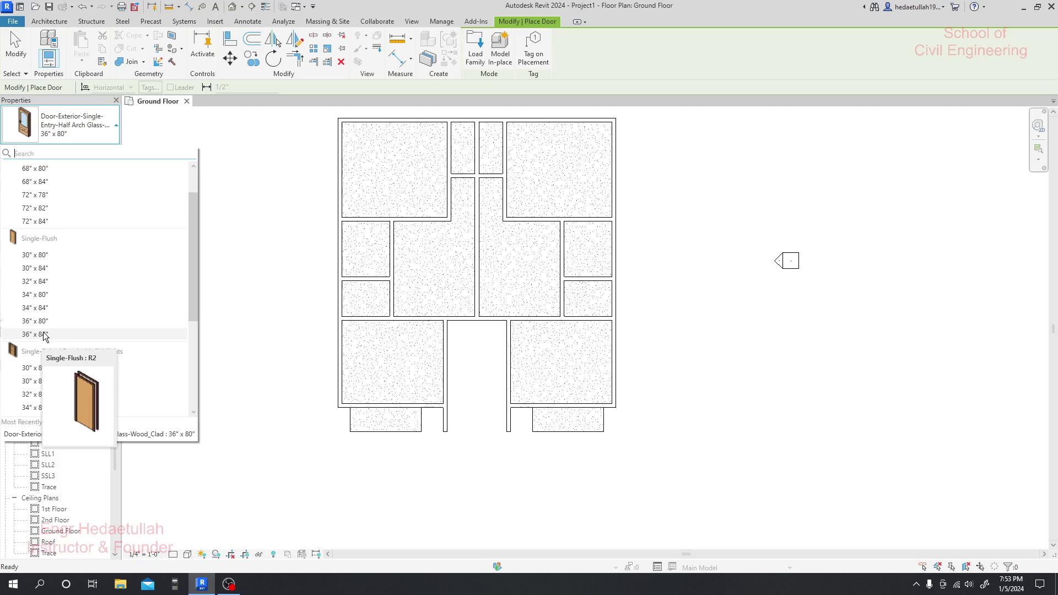
# - Launch Calculator, evaluate 84 ÷ 12 to get 7, and return to Revit
pyautogui.click(13, 584)
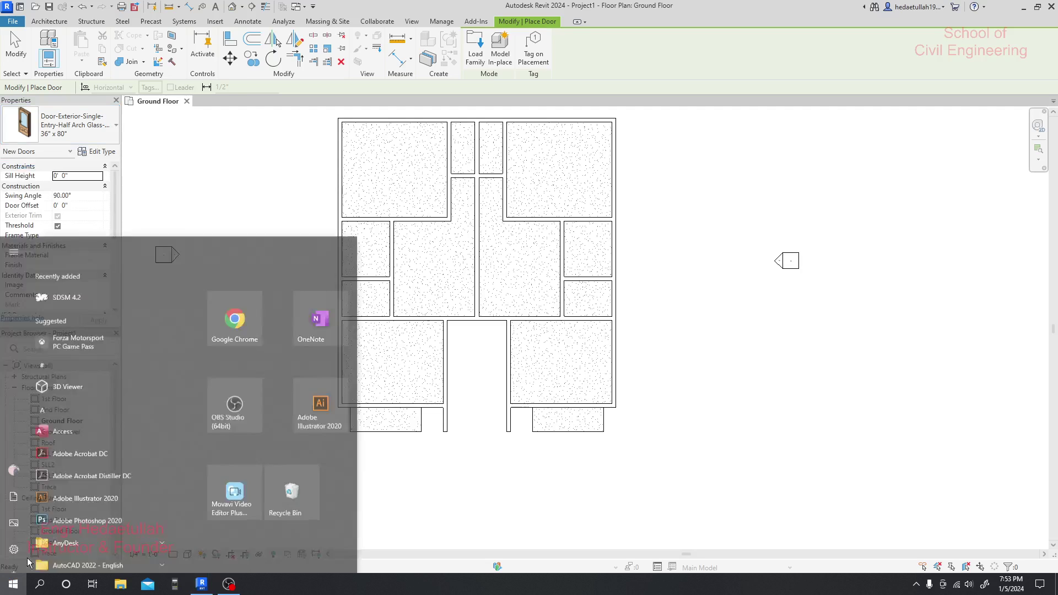
pyautogui.scroll(-2, 45, 529)
pyautogui.click(59, 511)
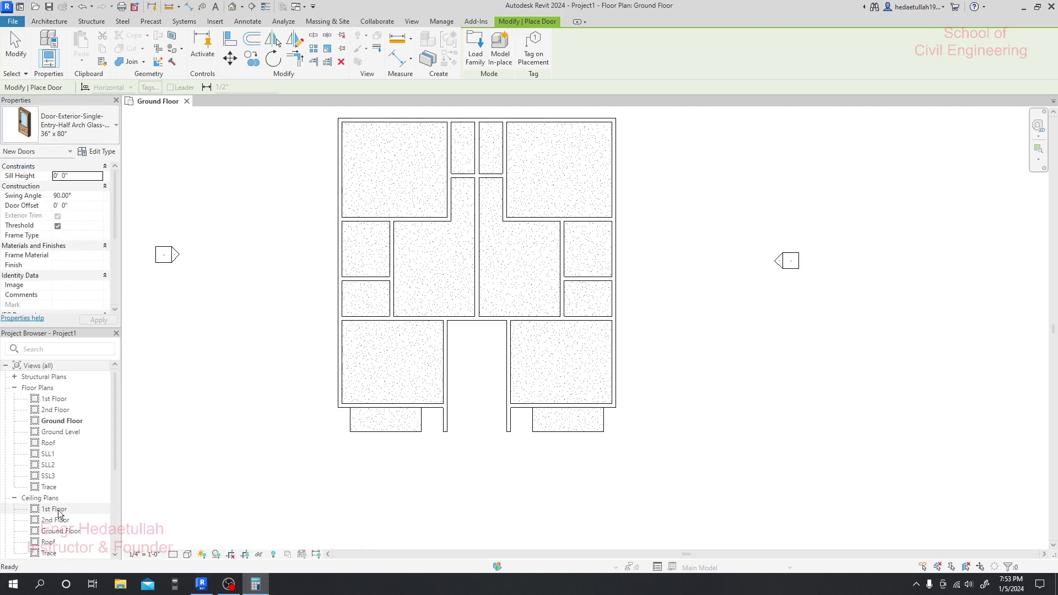
pyautogui.write('84 ÷ ')
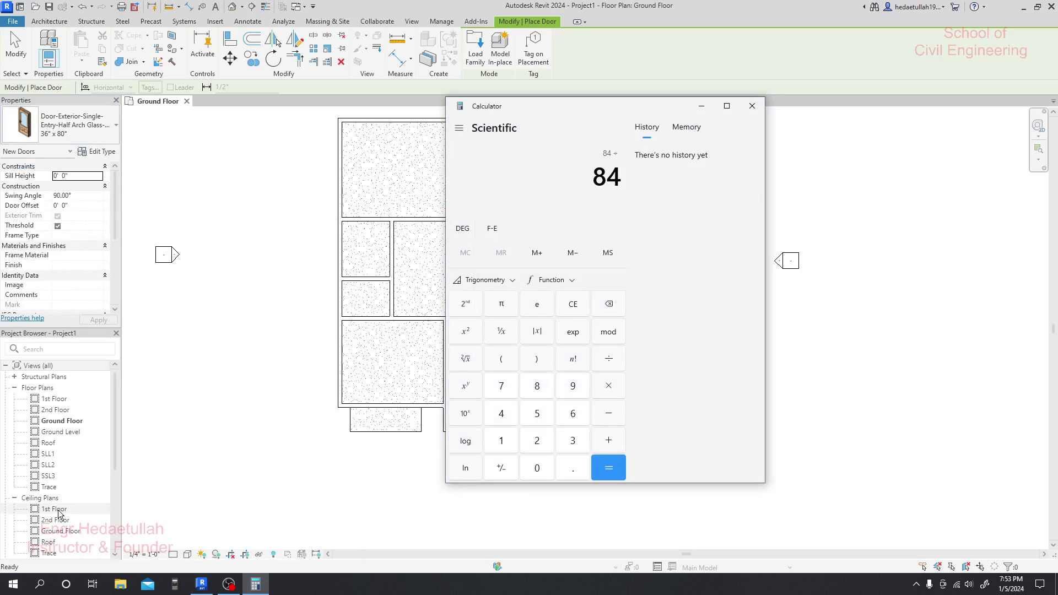
pyautogui.write('12')
pyautogui.press('Return')
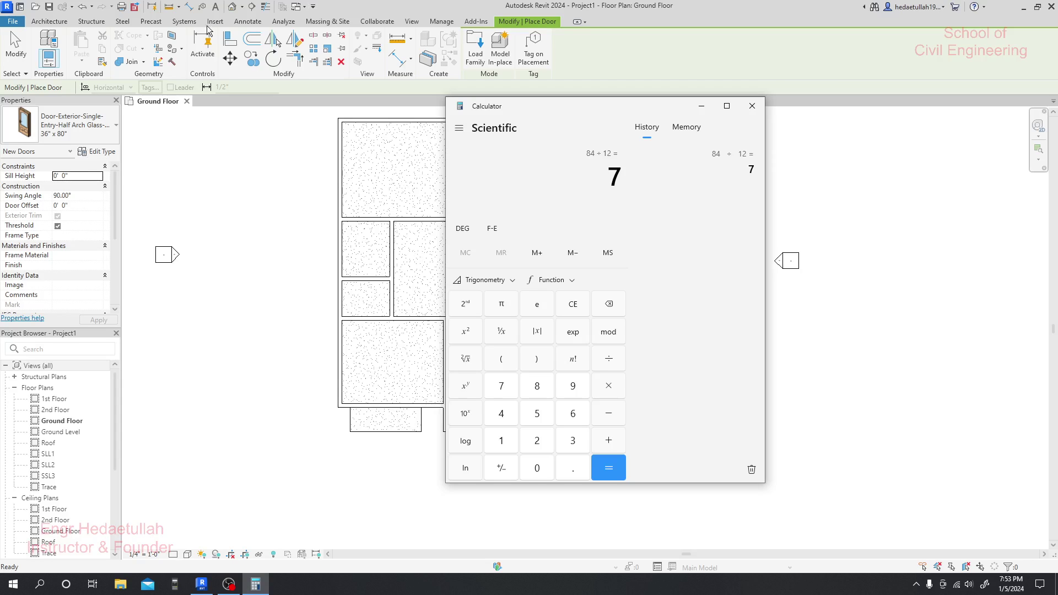
pyautogui.hotkey('alt', 'Tab')
# - Pick Single-Flush 36" x 84" from the Properties type selector
pyautogui.click(77, 124)
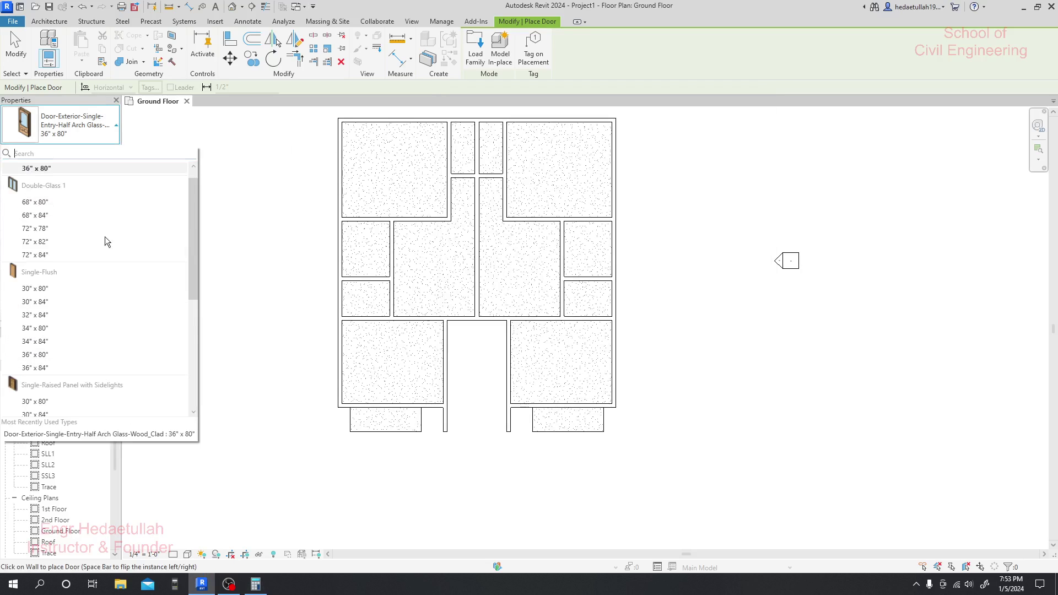
pyautogui.scroll(-1, 88, 289)
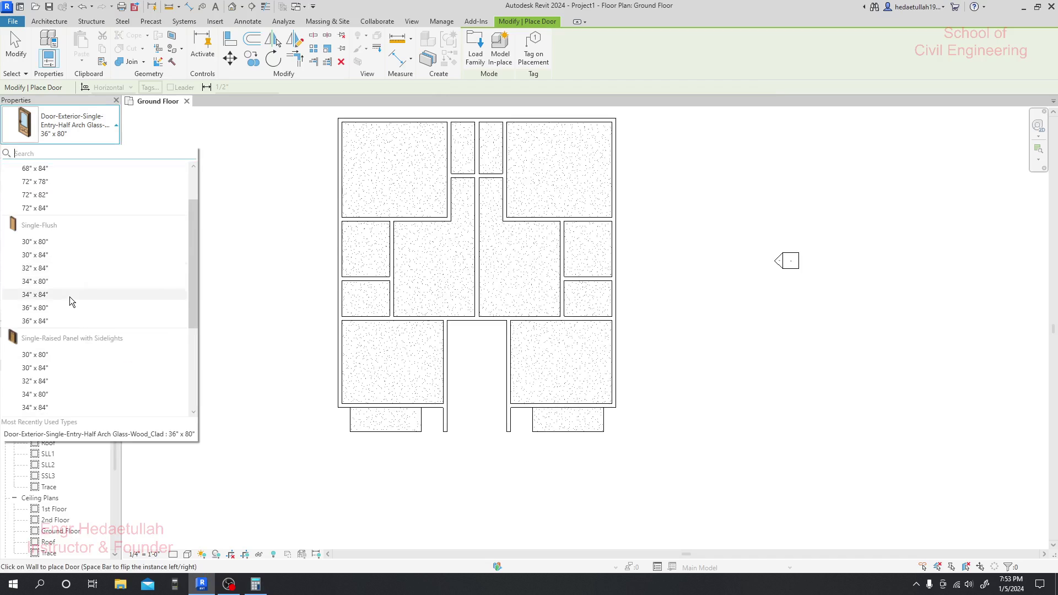
pyautogui.scroll(1, 70, 301)
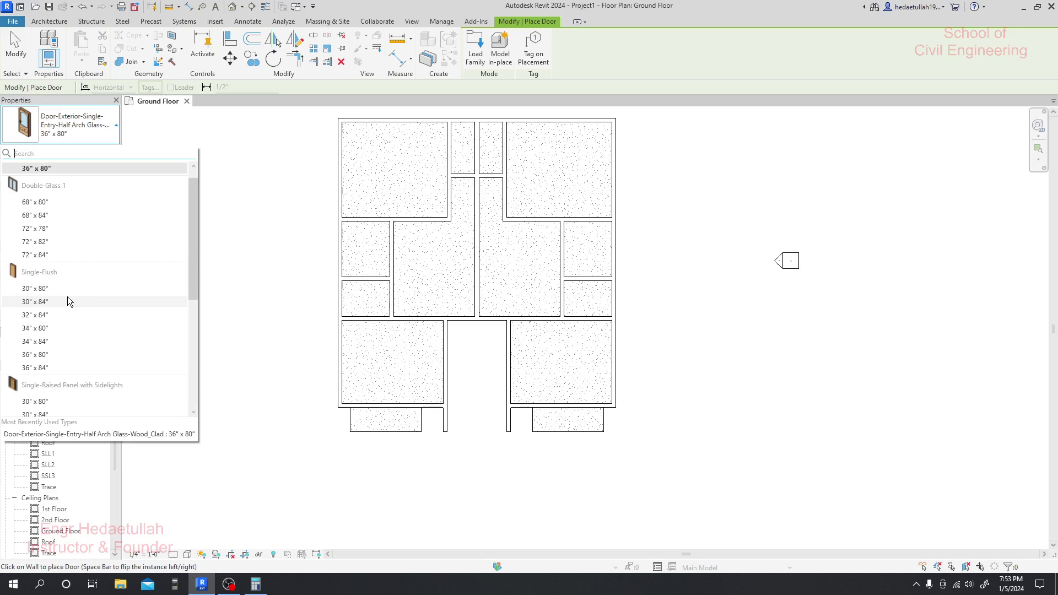
pyautogui.scroll(-1, 60, 323)
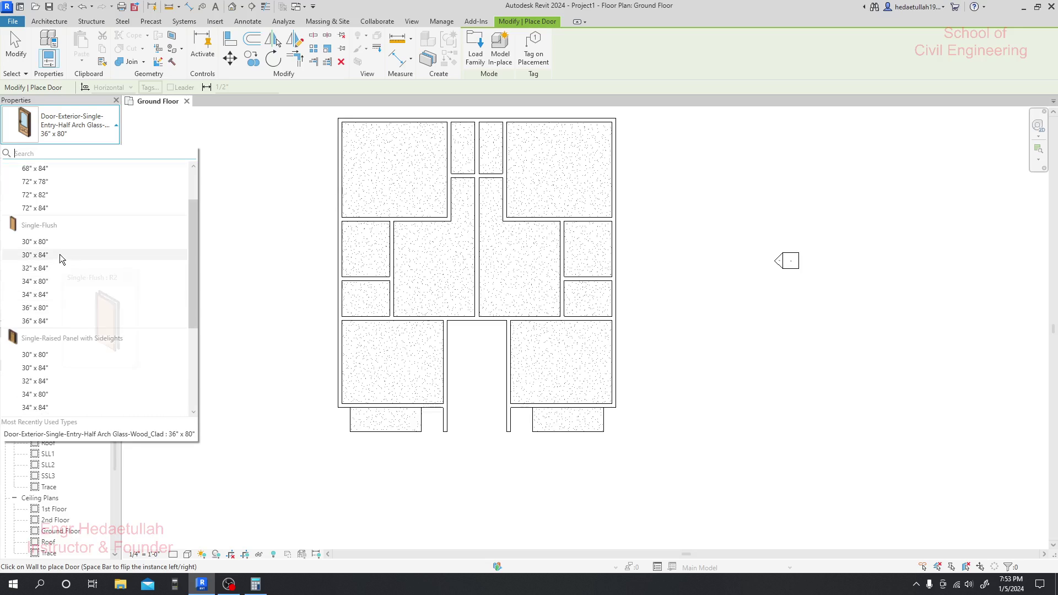
pyautogui.click(53, 322)
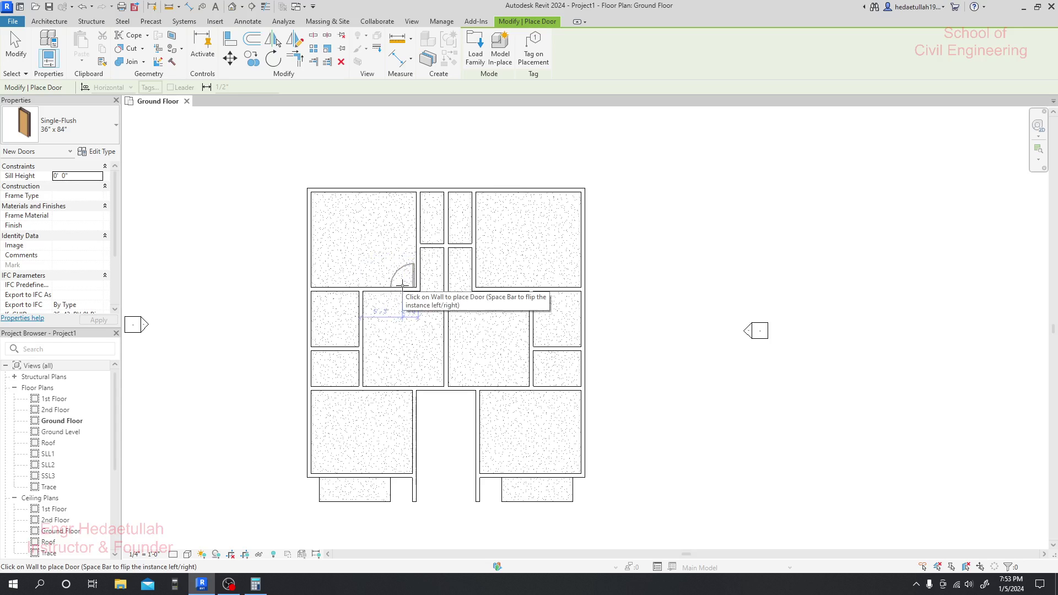
# - Place six Single-Flush 36" x 84" doors: four room doors plus a facing pair off the passage
pyautogui.click(403, 287)
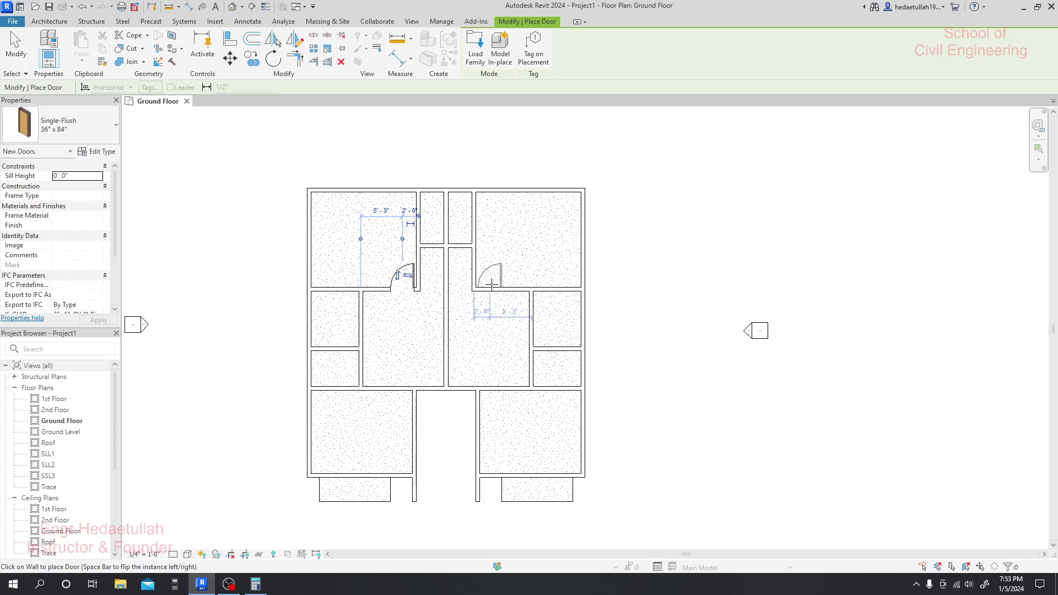
pyautogui.click(492, 284)
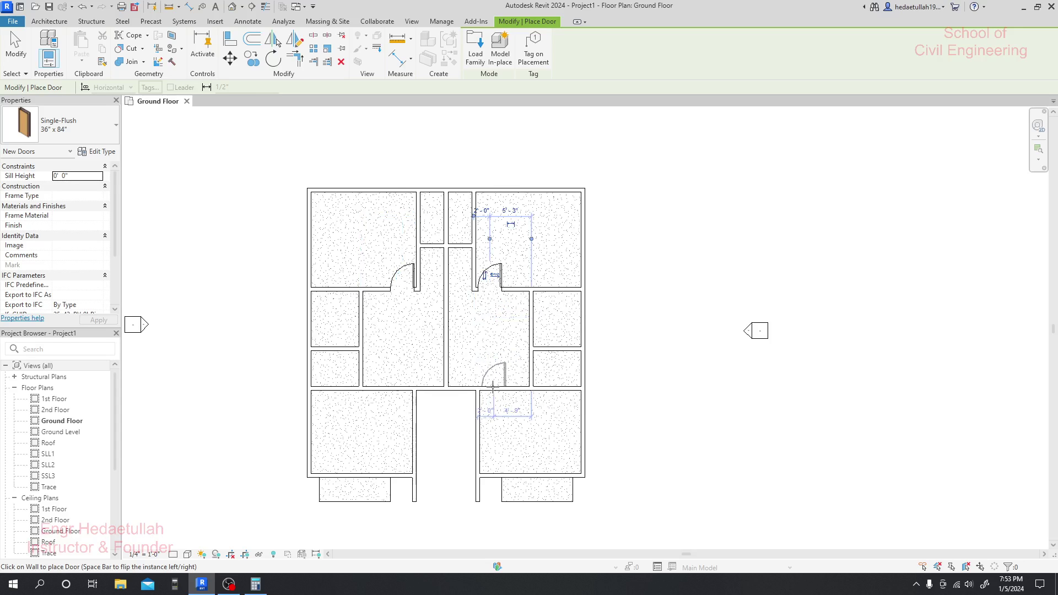
pyautogui.click(493, 392)
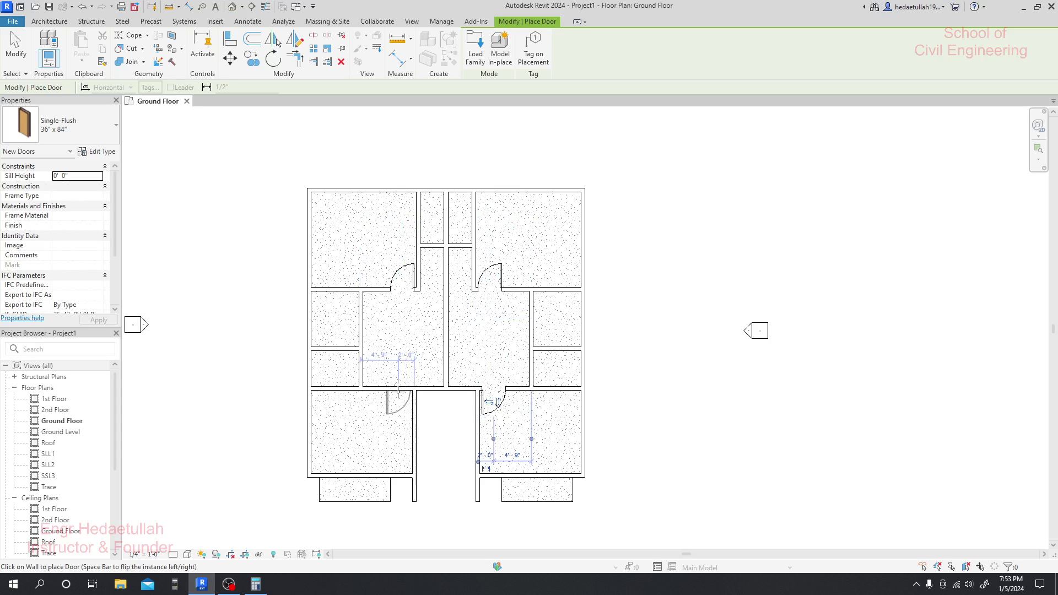
pyautogui.click(398, 393)
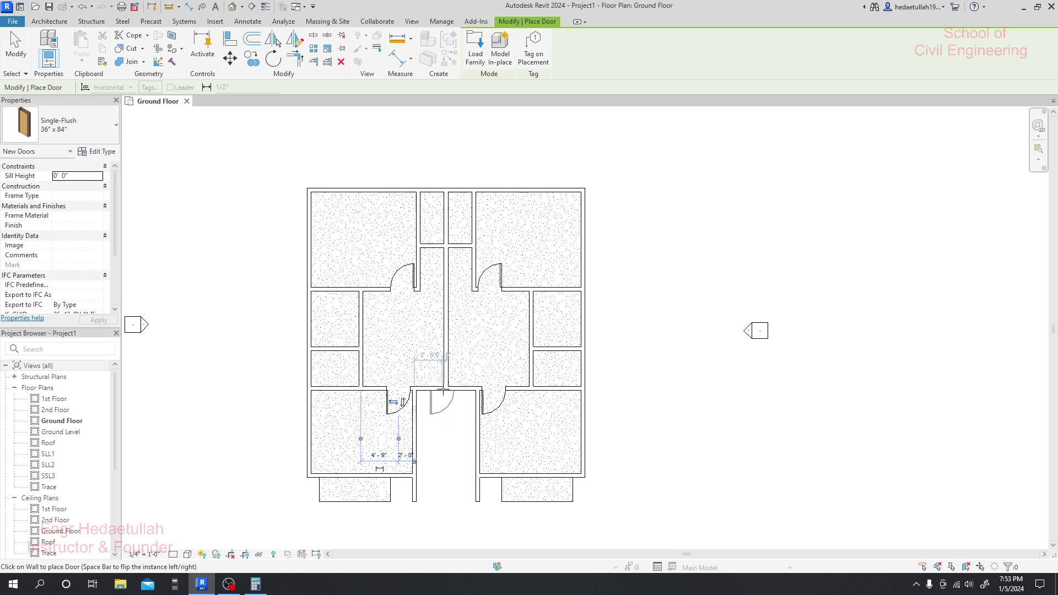
pyautogui.scroll(1, 434, 388)
pyautogui.scroll(2, 434, 387)
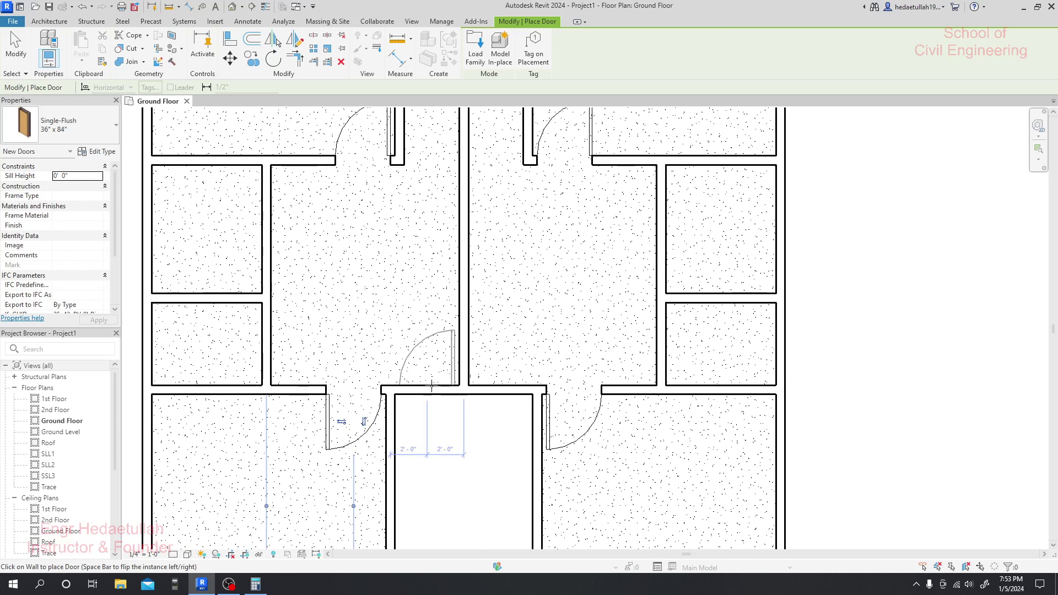
pyautogui.click(431, 385)
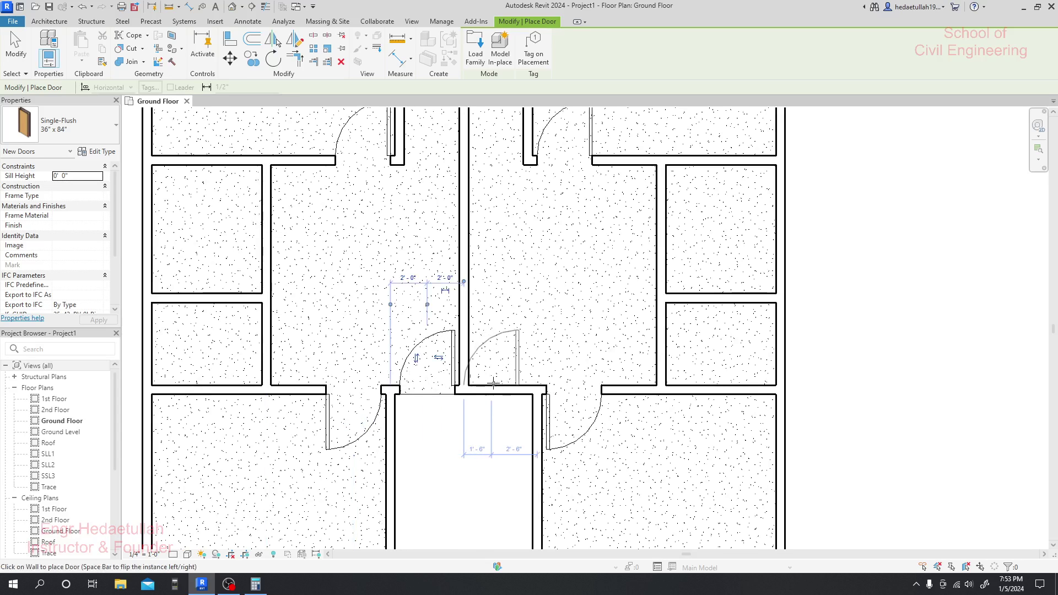
pyautogui.click(502, 384)
pyautogui.press('Escape')
pyautogui.press('Escape')
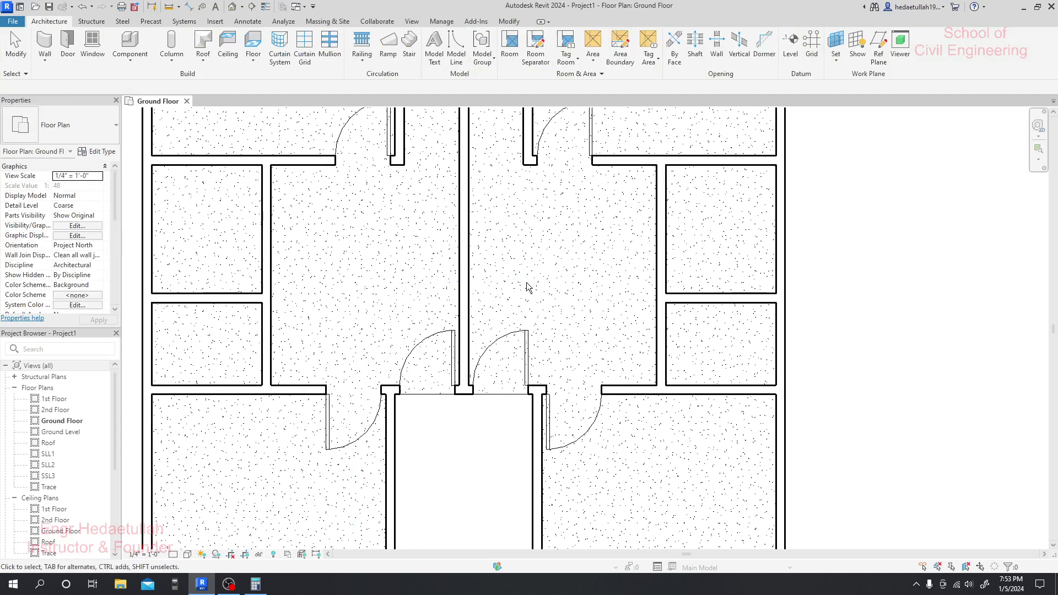
pyautogui.scroll(-1, 382, 279)
# - Open the Default 3D View and orbit the model to see the new doors
pyautogui.scroll(-2, 382, 280)
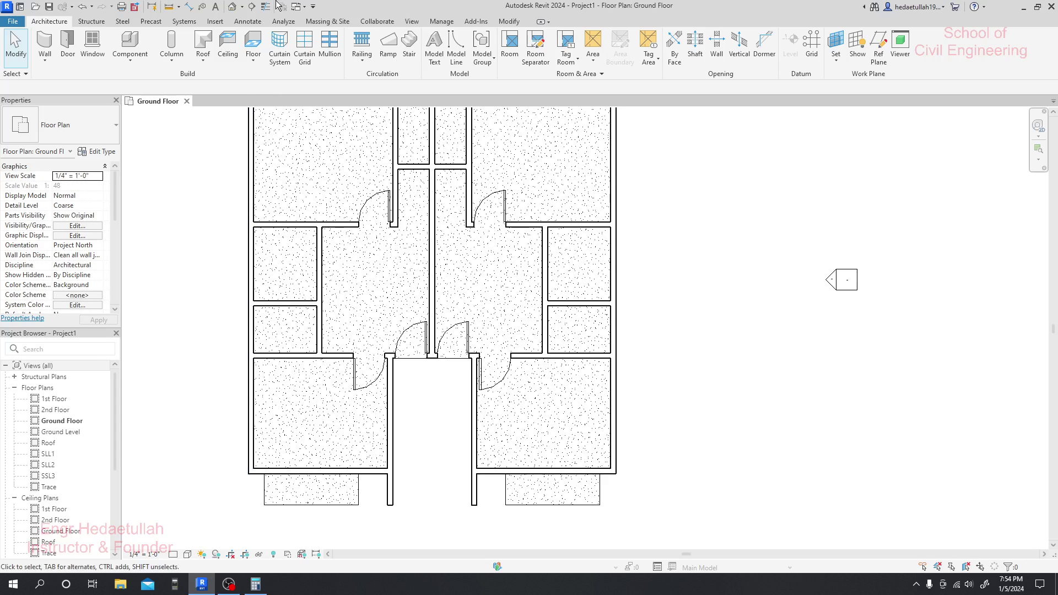
pyautogui.click(241, 7)
pyautogui.click(264, 28)
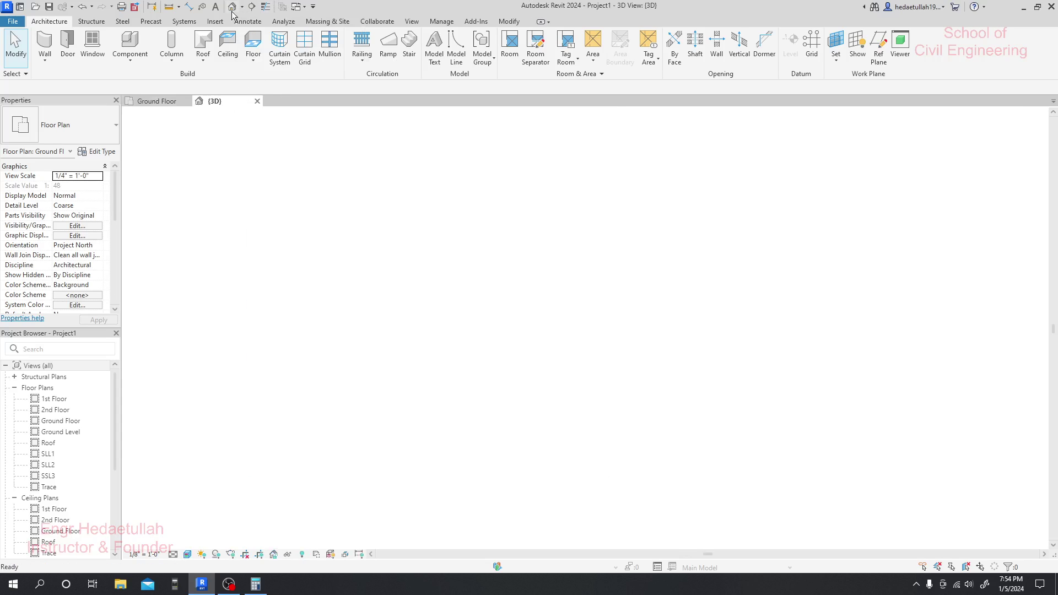
pyautogui.scroll(4, 408, 352)
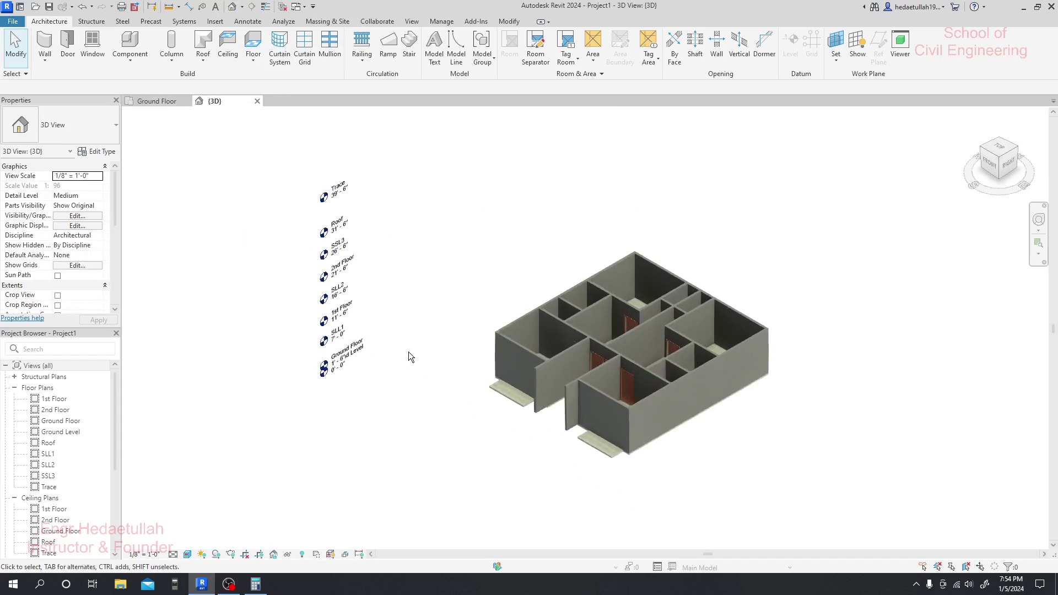
pyautogui.keyDown('shift'); pyautogui.moveTo(449, 398); pyautogui.dragTo(612, 384, button='middle'); pyautogui.keyUp('shift')
pyautogui.moveTo(403, 361); pyautogui.dragTo(462, 343, button='middle')
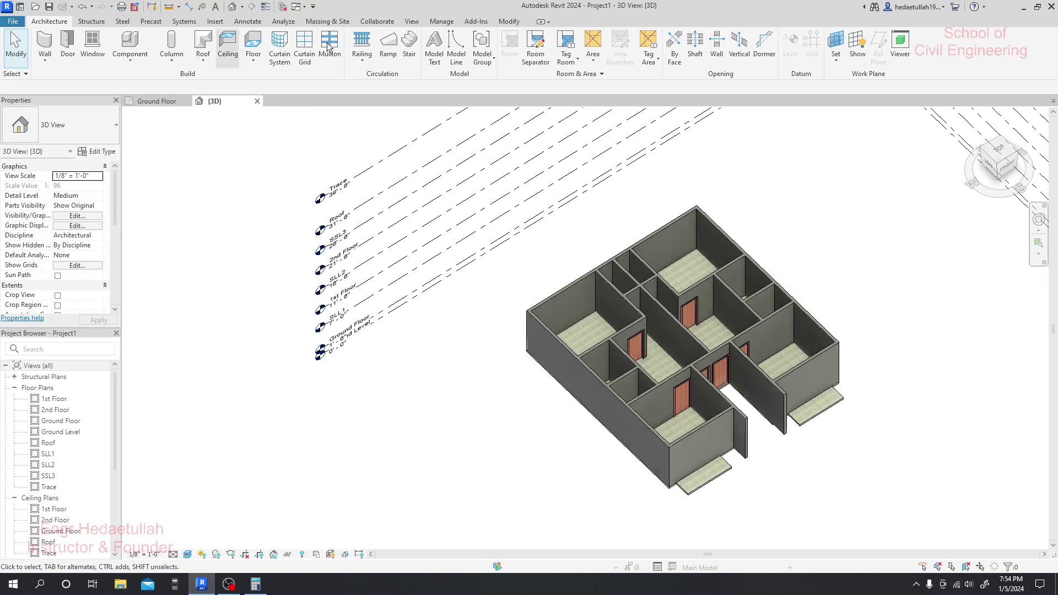
# - Tile the Ground Floor plan beside the zoom-fitted 3D view, giving the plan more room
pyautogui.click(411, 22)
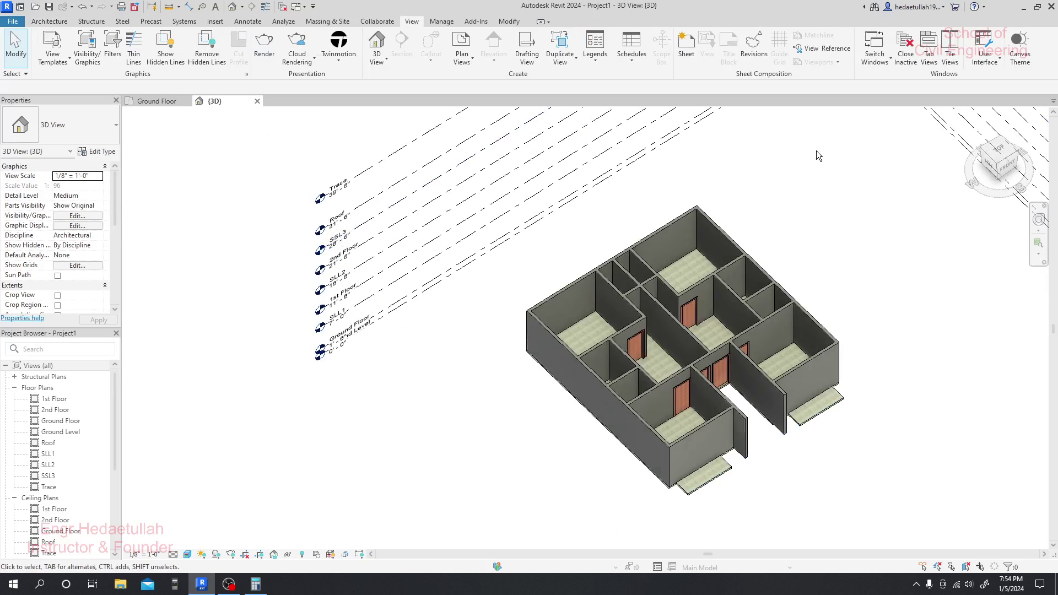
pyautogui.click(167, 103)
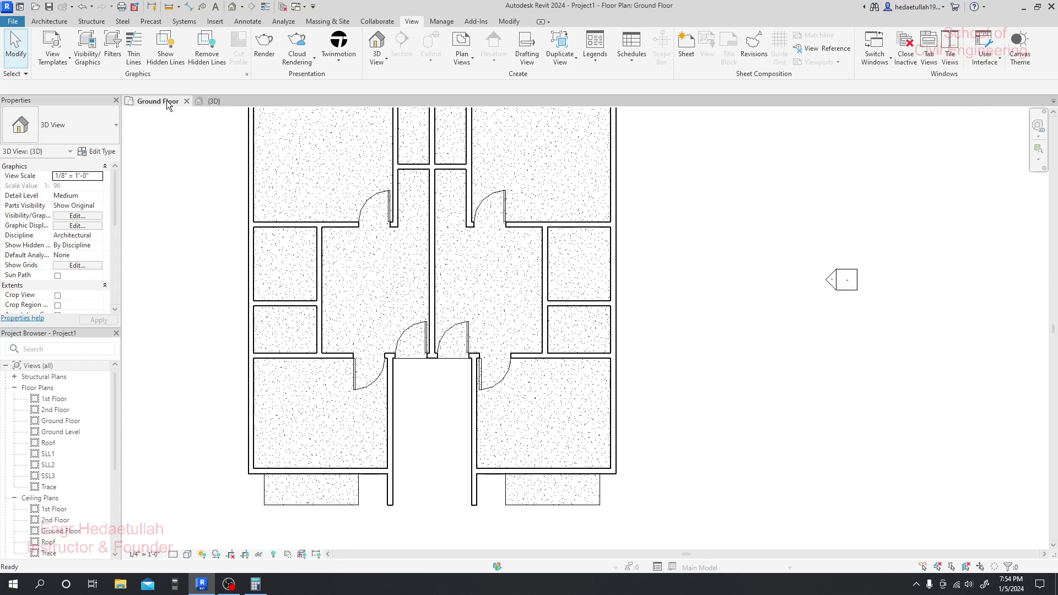
pyautogui.click(955, 53)
pyautogui.scroll(-5, 417, 363)
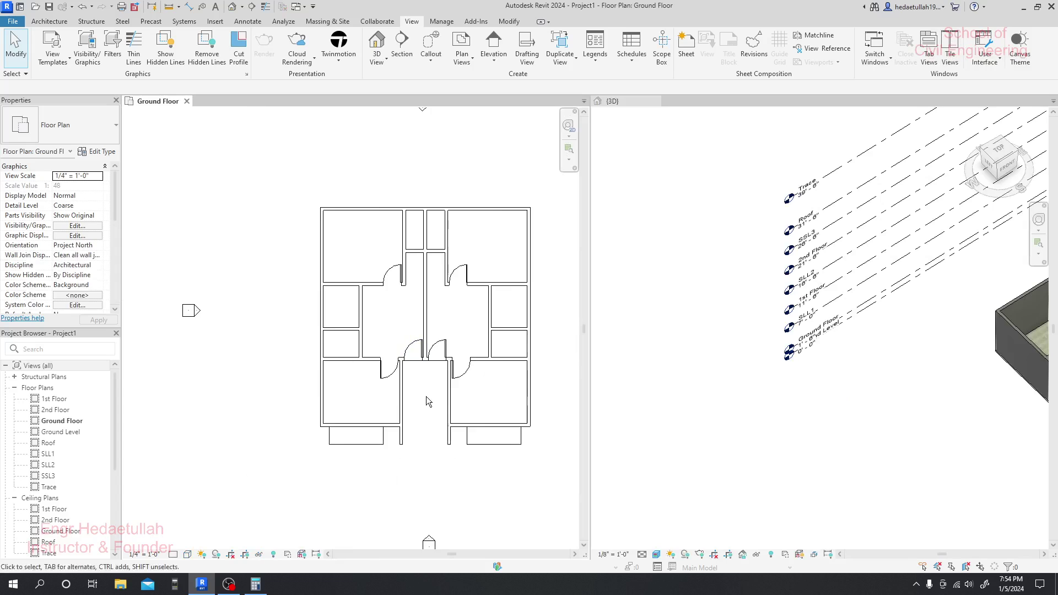
pyautogui.scroll(-2, 634, 392)
pyautogui.click(689, 394)
pyautogui.press('z')
pyautogui.press('f')
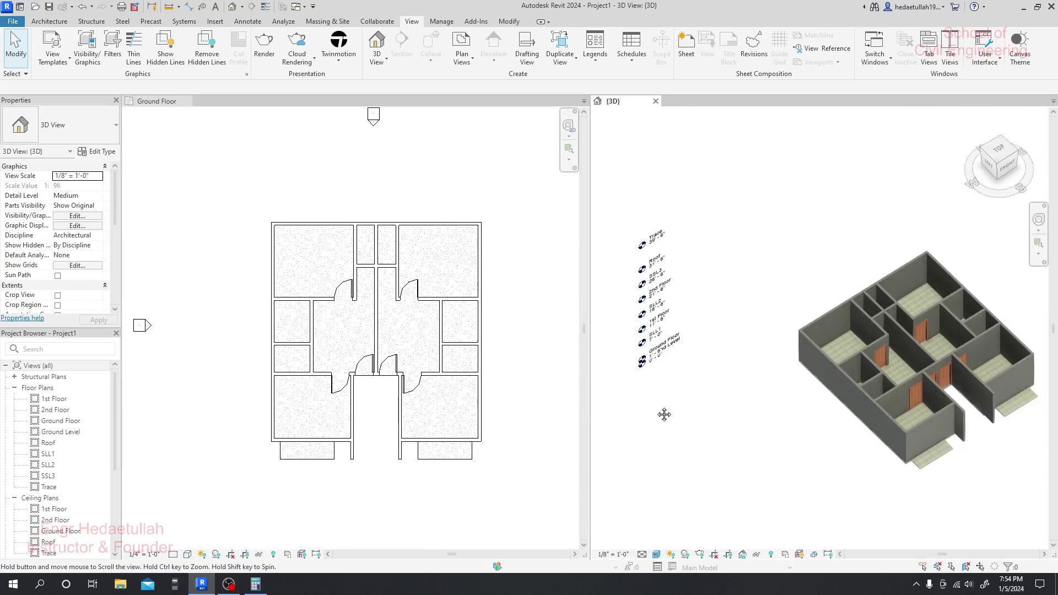
pyautogui.scroll(3, 760, 396)
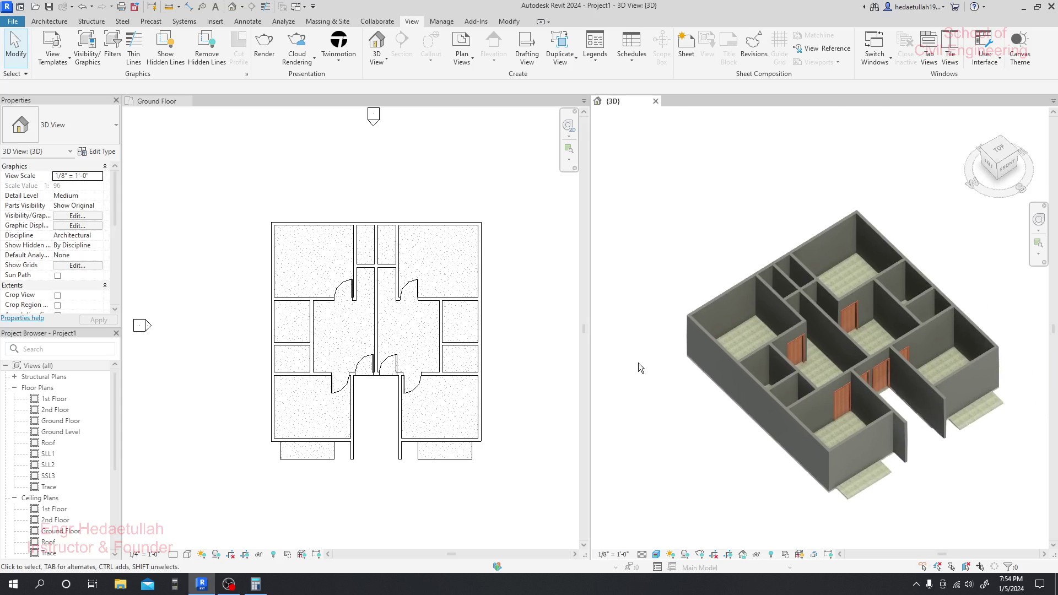
pyautogui.moveTo(590, 332); pyautogui.dragTo(671, 331)
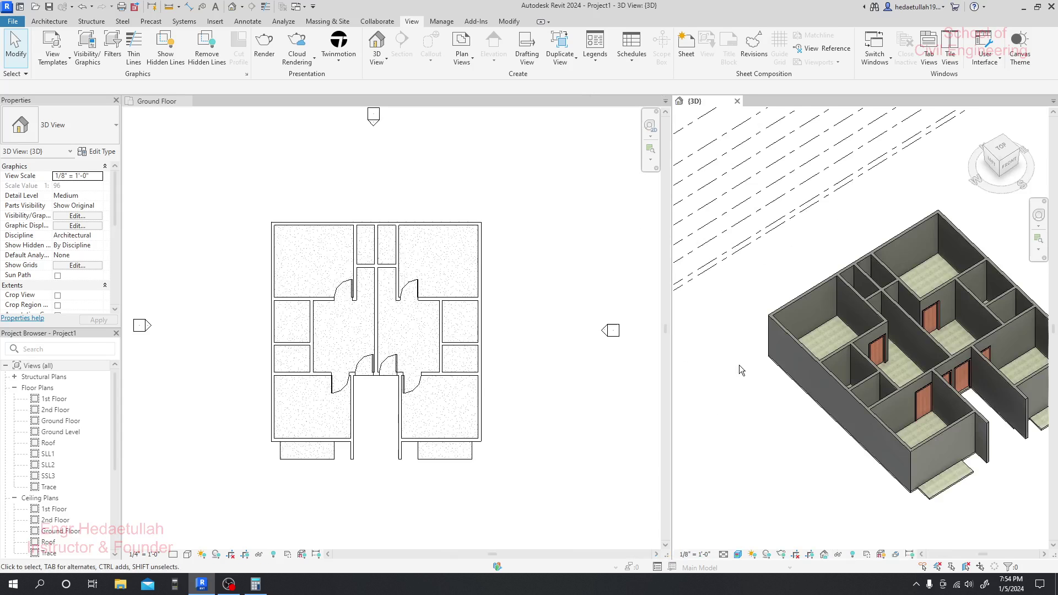
pyautogui.click(572, 352)
# - Check the upper-left door's offset from the wall face
pyautogui.scroll(2, 407, 338)
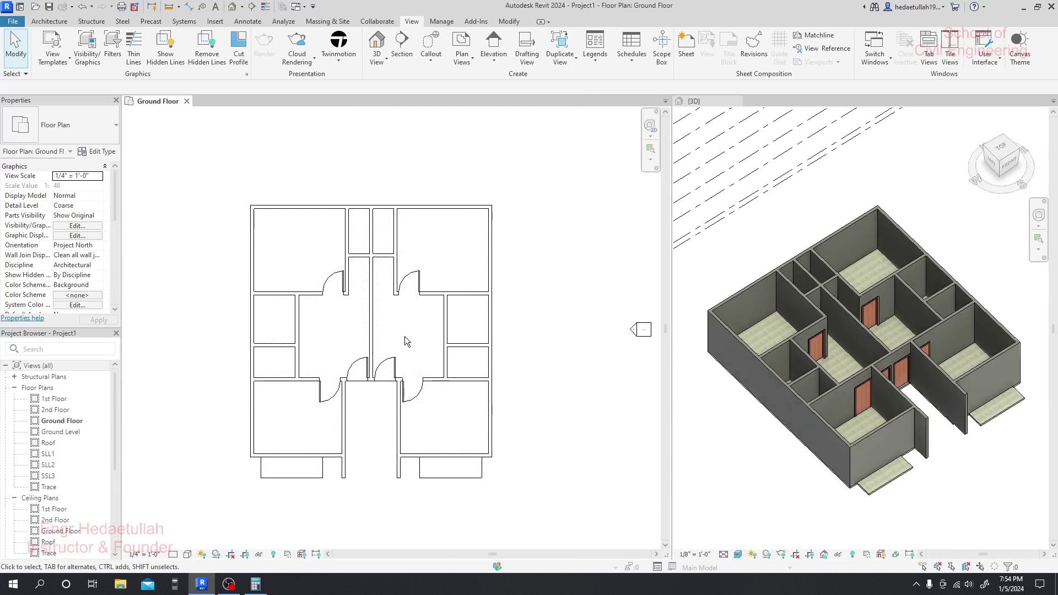
pyautogui.scroll(1, 347, 317)
pyautogui.scroll(2, 331, 281)
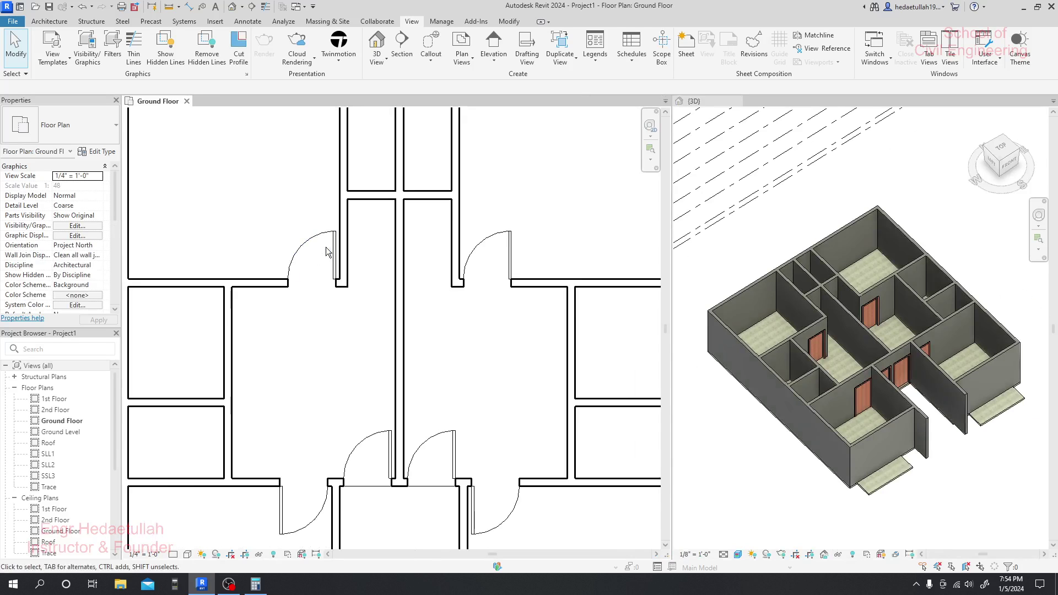
pyautogui.click(330, 290)
pyautogui.scroll(2, 343, 350)
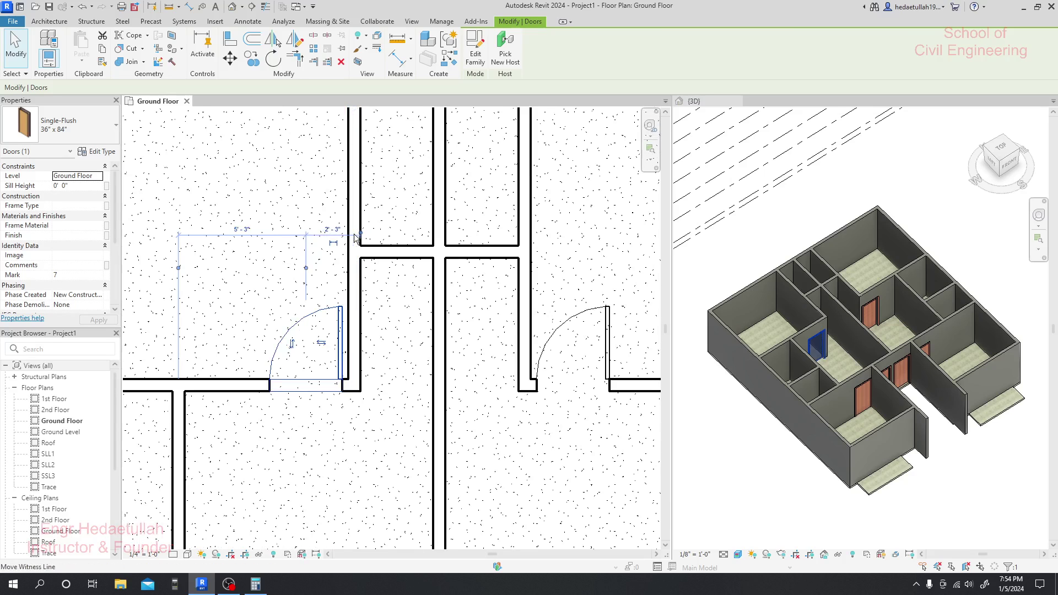
pyautogui.moveTo(356, 237); pyautogui.dragTo(348, 235)
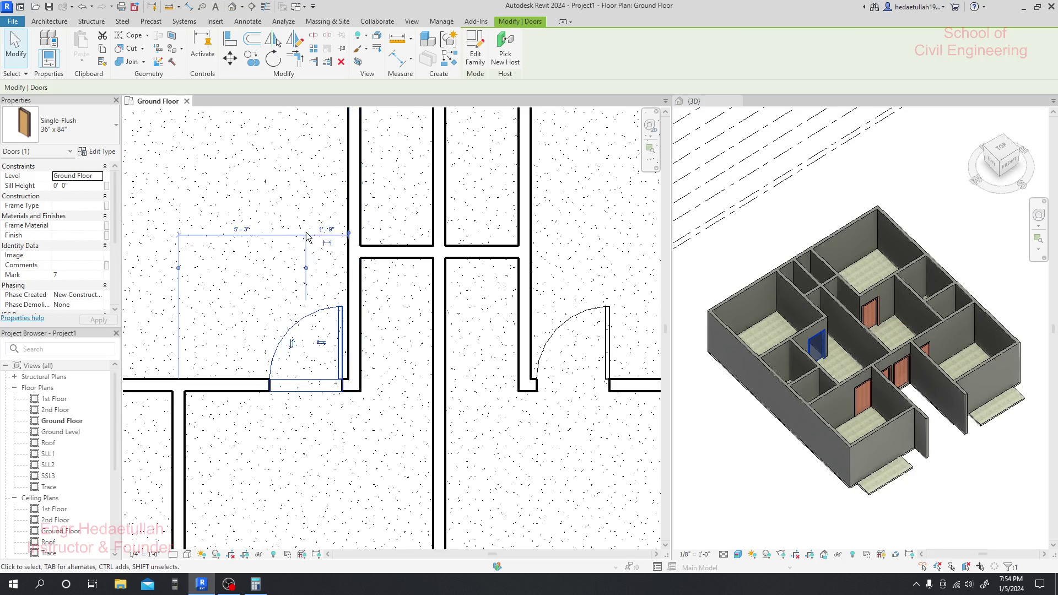
pyautogui.click(325, 276)
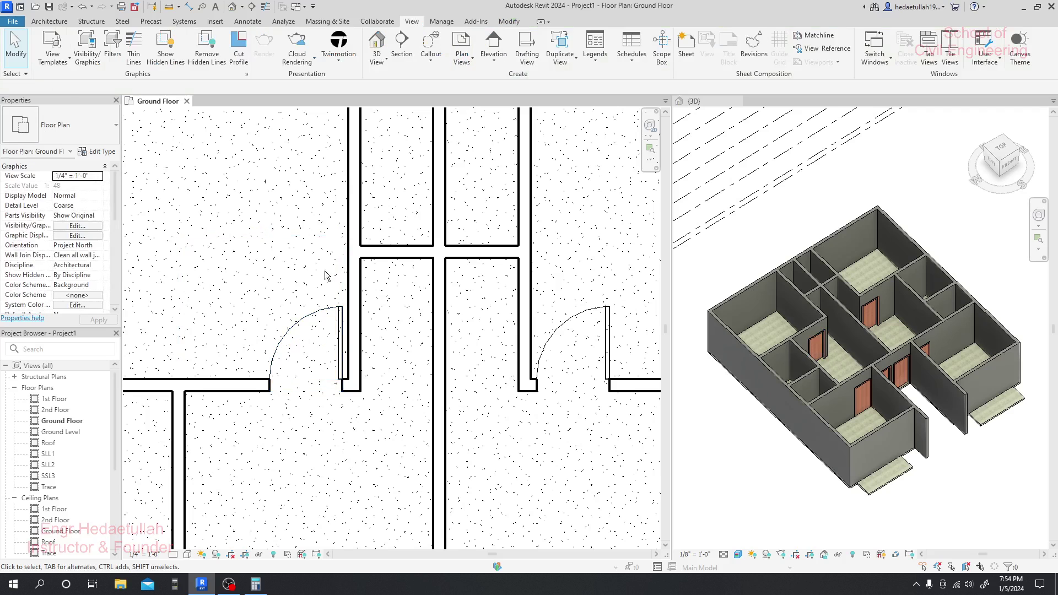
pyautogui.click(342, 328)
pyautogui.scroll(5, 348, 237)
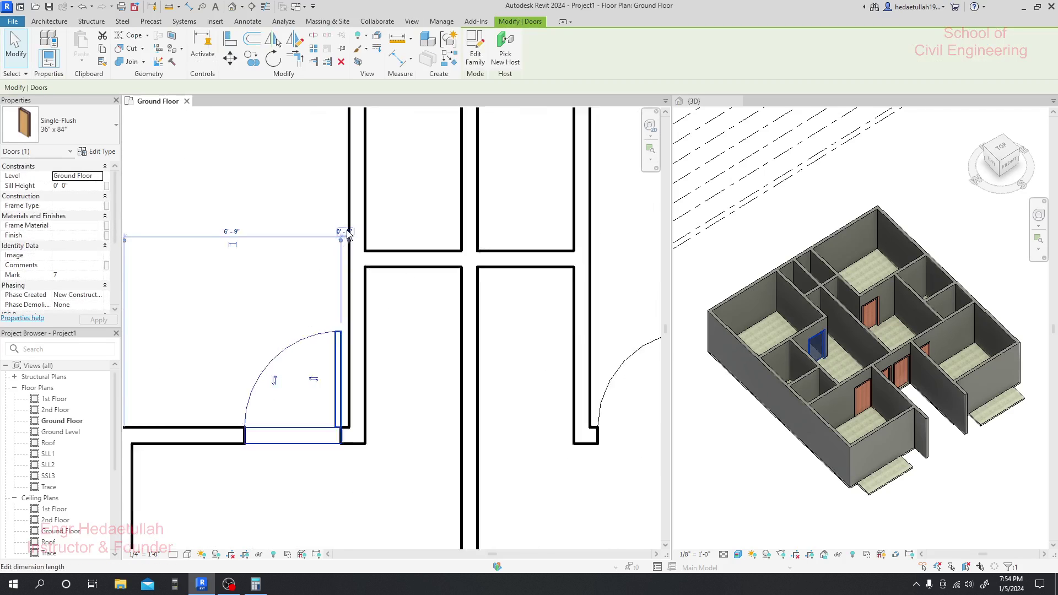
pyautogui.scroll(-5, 349, 237)
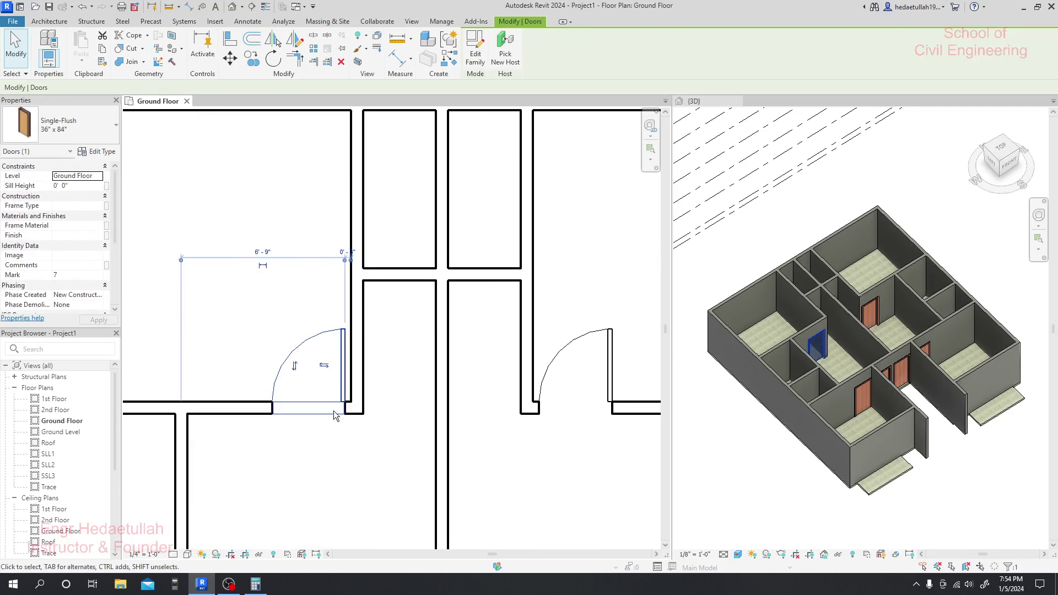
pyautogui.scroll(1, 351, 397)
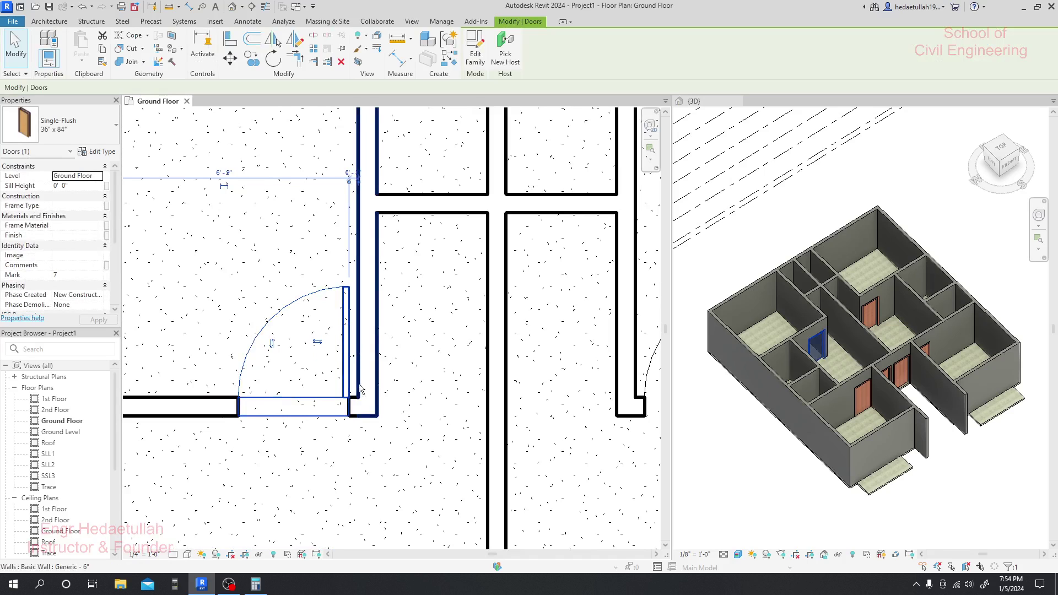
pyautogui.scroll(-4, 370, 251)
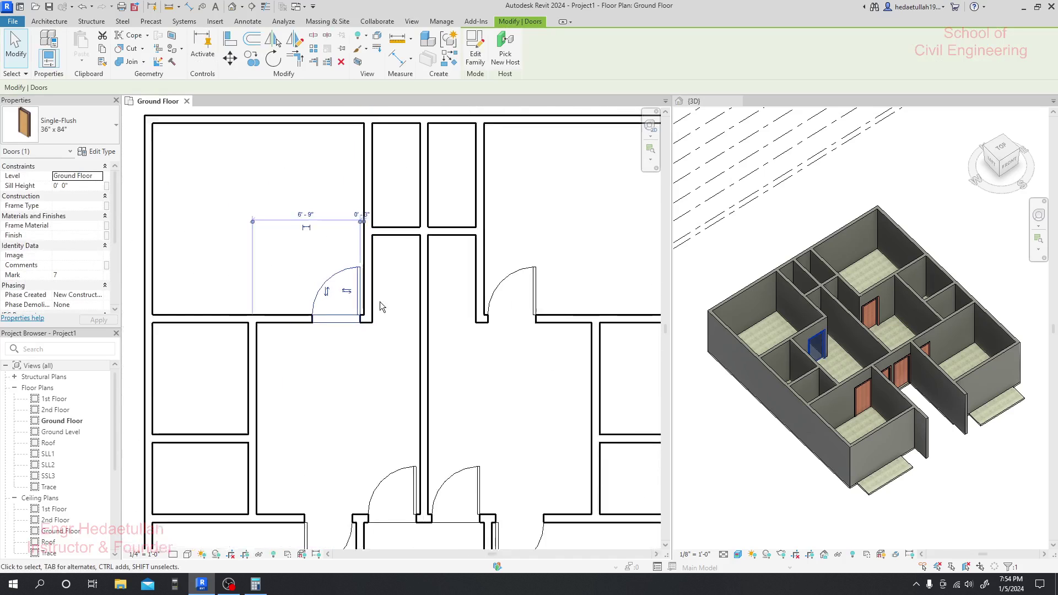
pyautogui.click(475, 355)
# - Flip door Mark 8's hinge to the left jamb and set its wall offset to 0'-3"
pyautogui.scroll(2, 479, 350)
pyautogui.click(548, 281)
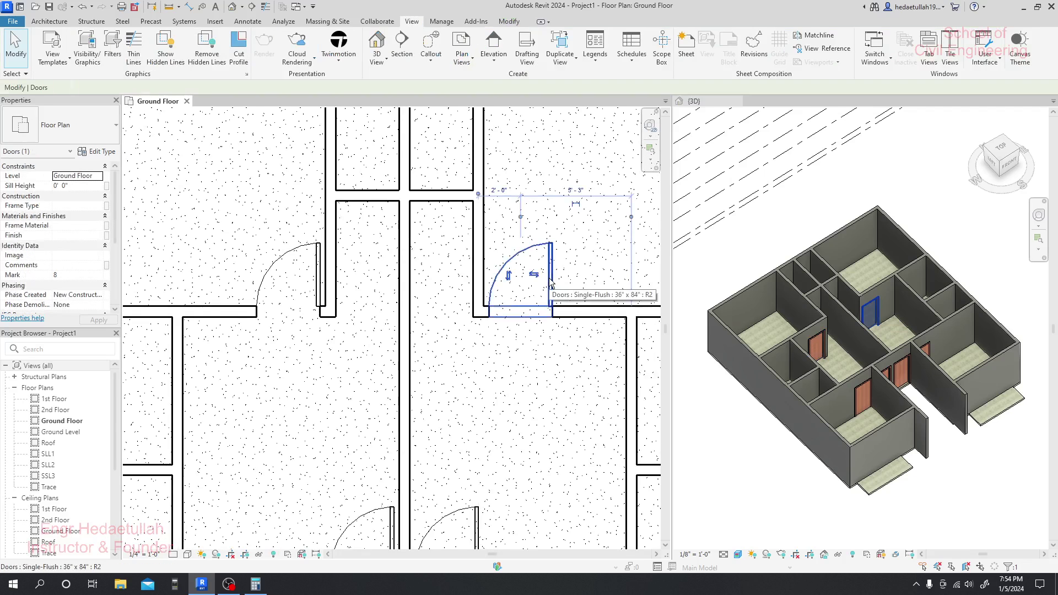
pyautogui.click(534, 275)
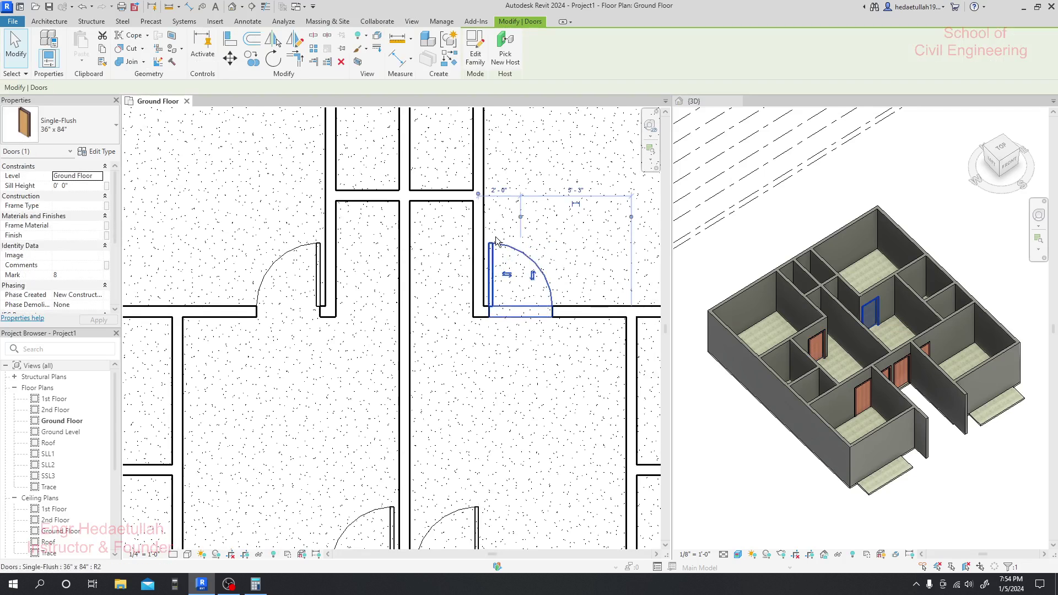
pyautogui.moveTo(521, 217); pyautogui.dragTo(488, 216)
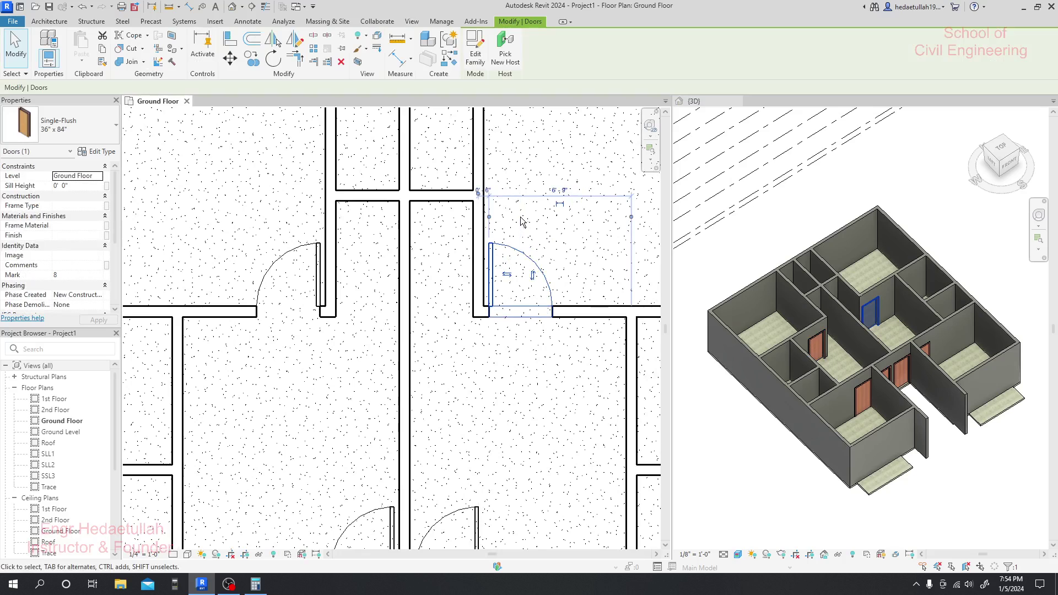
pyautogui.scroll(2, 482, 195)
pyautogui.click(477, 193)
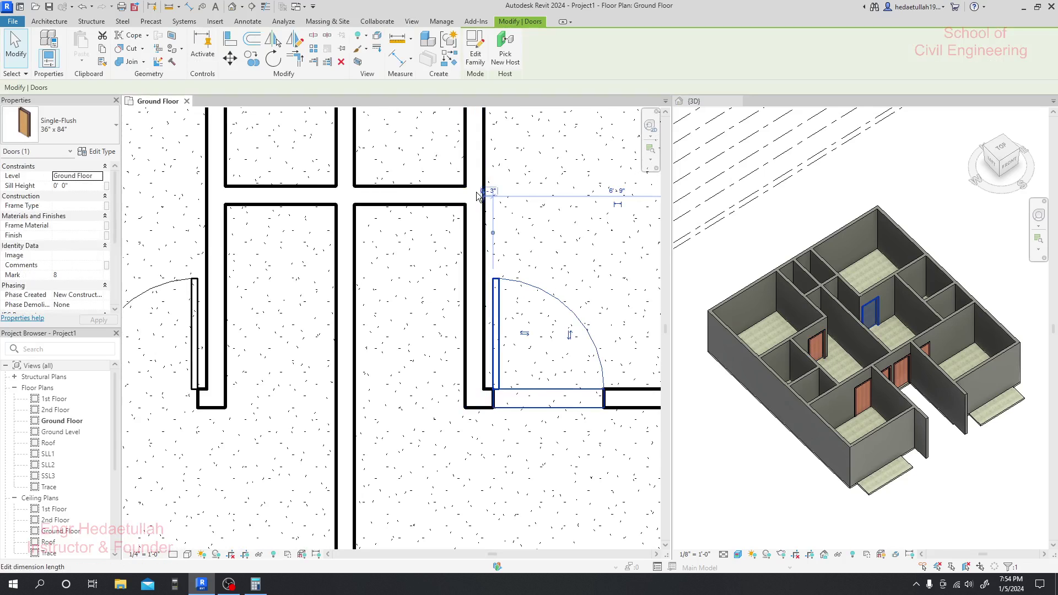
pyautogui.scroll(-5, 492, 194)
pyautogui.scroll(5, 423, 324)
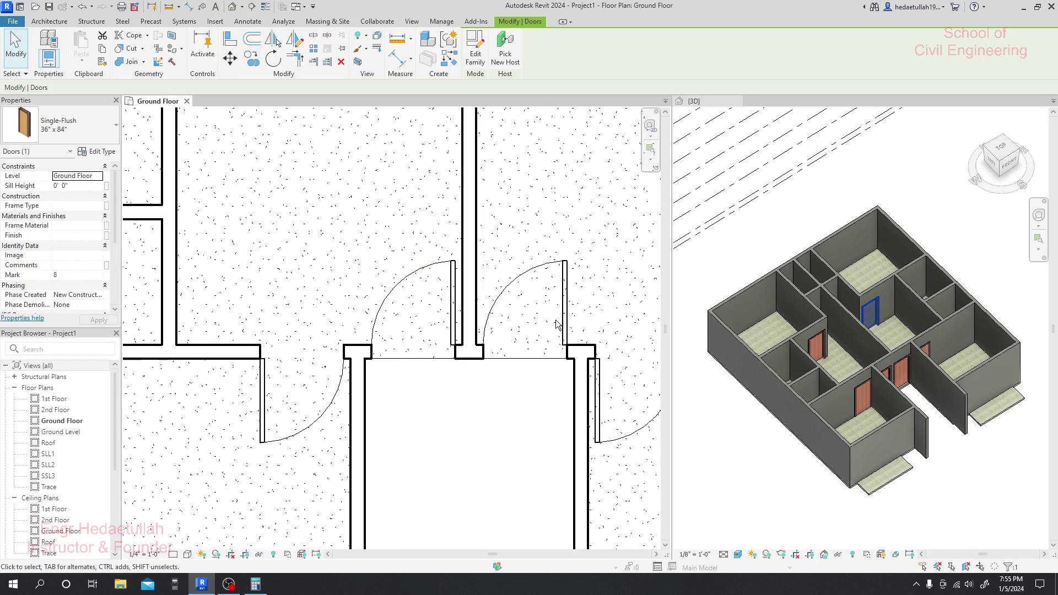
# - Flip the hinges of the right pair door and the left corridor door
pyautogui.click(566, 324)
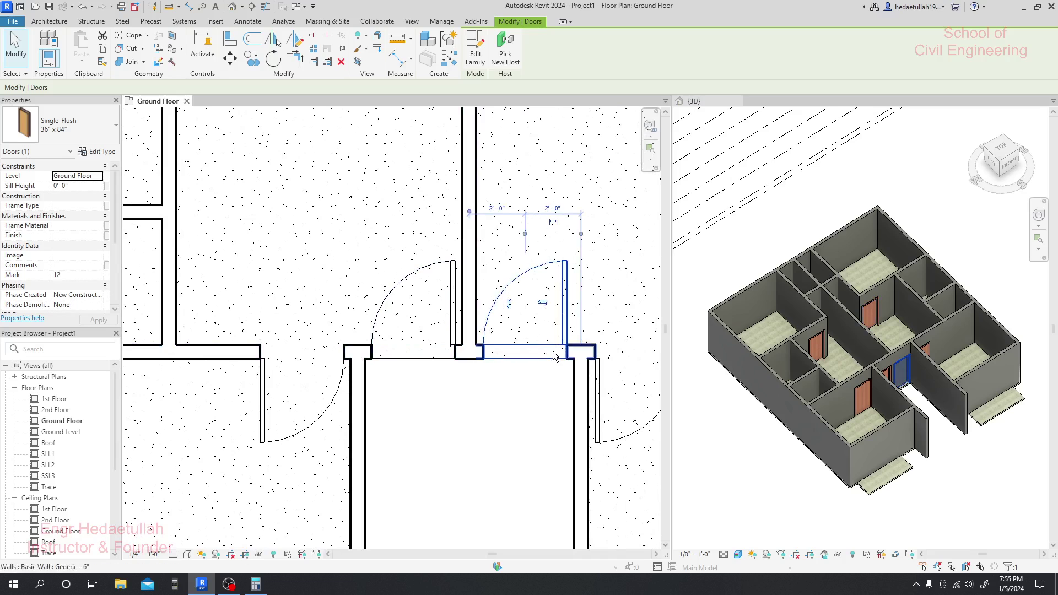
pyautogui.click(543, 302)
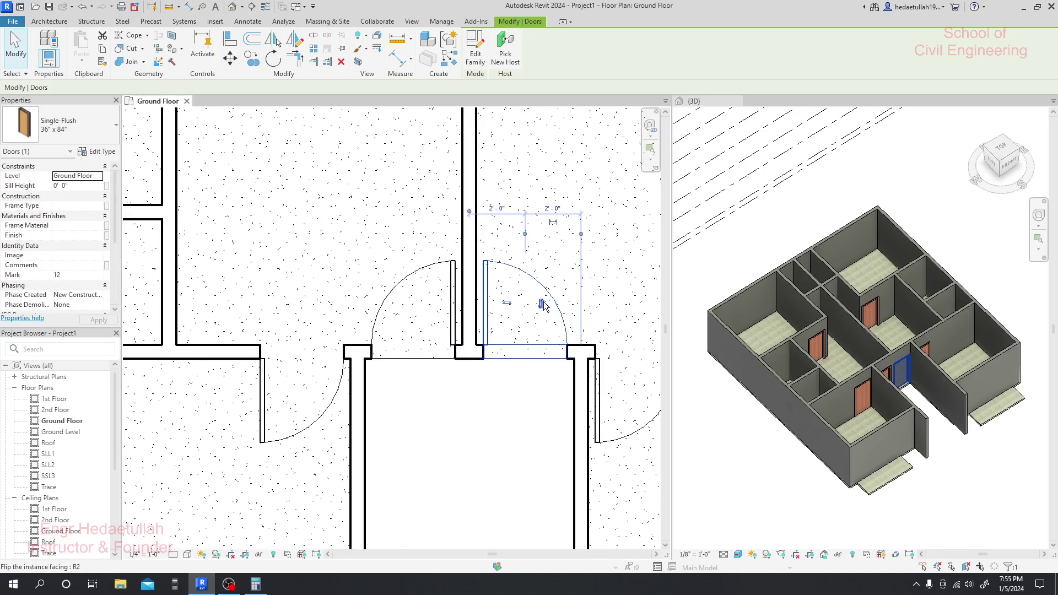
pyautogui.click(425, 379)
pyautogui.scroll(-1, 425, 379)
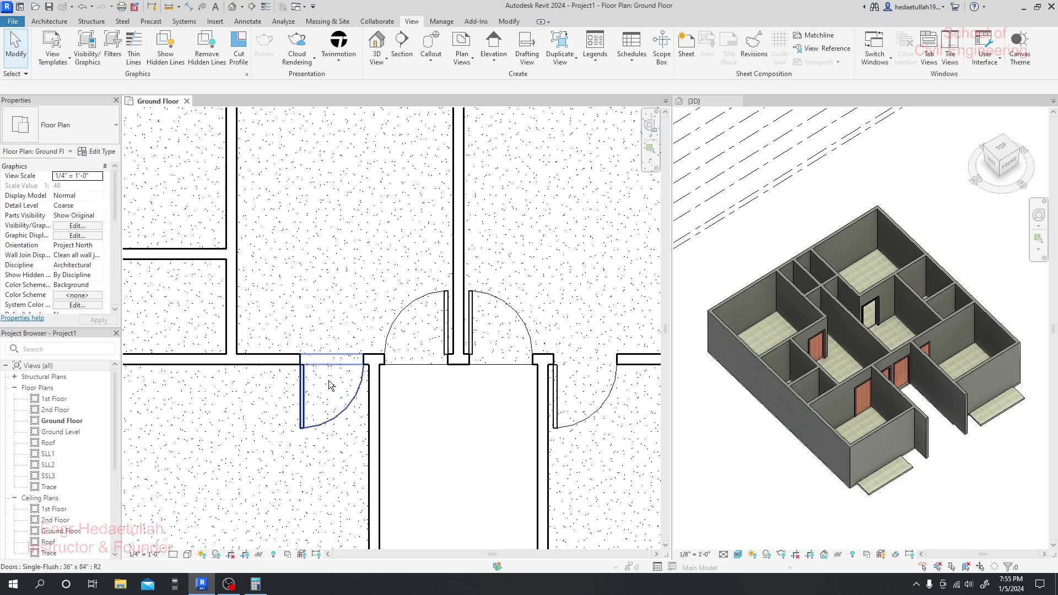
pyautogui.click(308, 415)
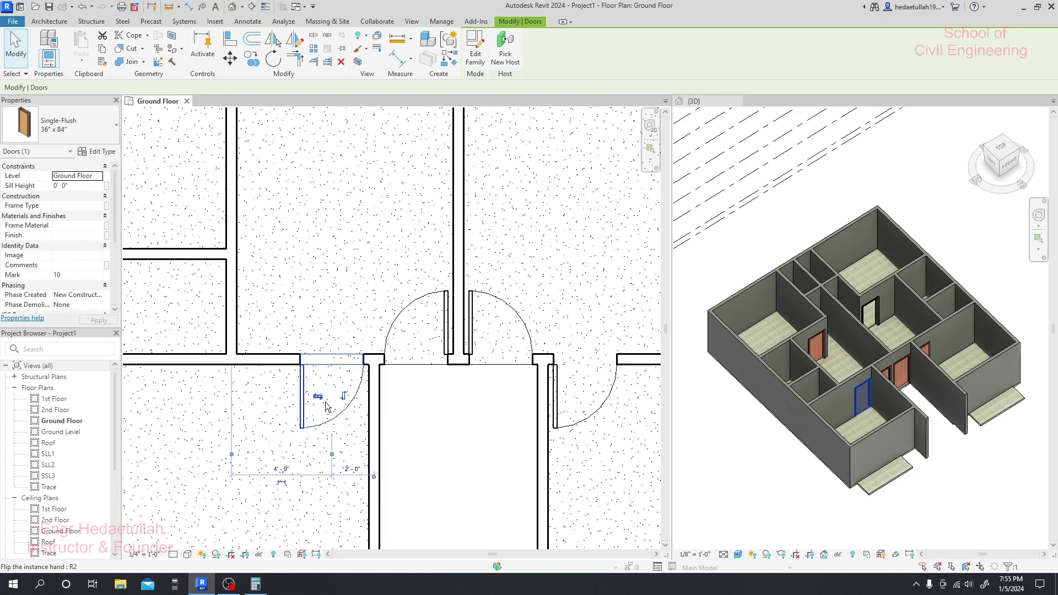
pyautogui.click(319, 397)
pyautogui.click(447, 426)
pyautogui.scroll(-1, 446, 425)
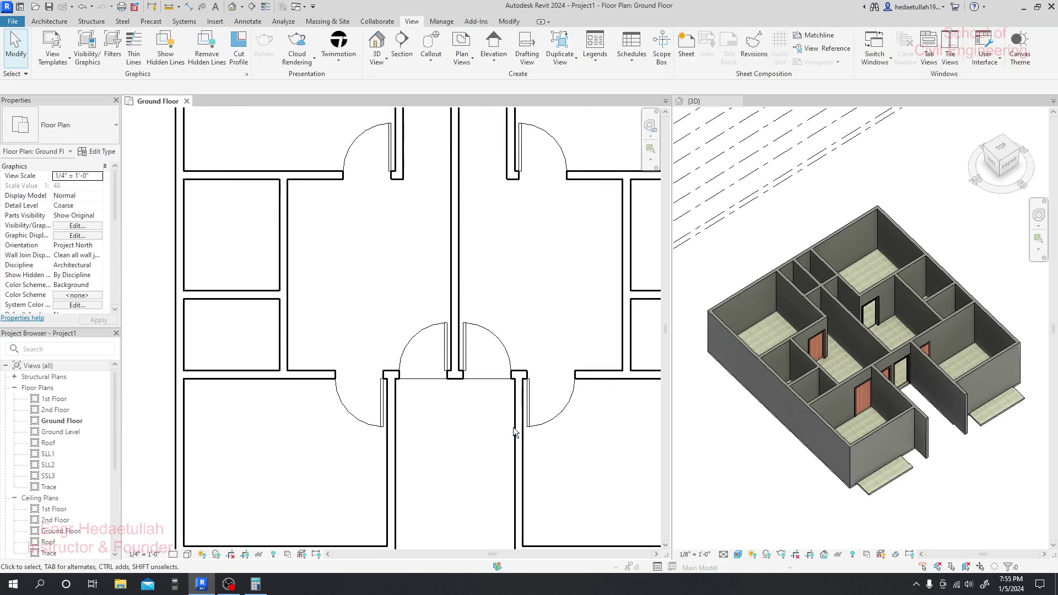
# - Check the right-side door, recentre the plan, and select the upper-left room's door, Mark 7
pyautogui.click(543, 423)
pyautogui.scroll(1, 537, 390)
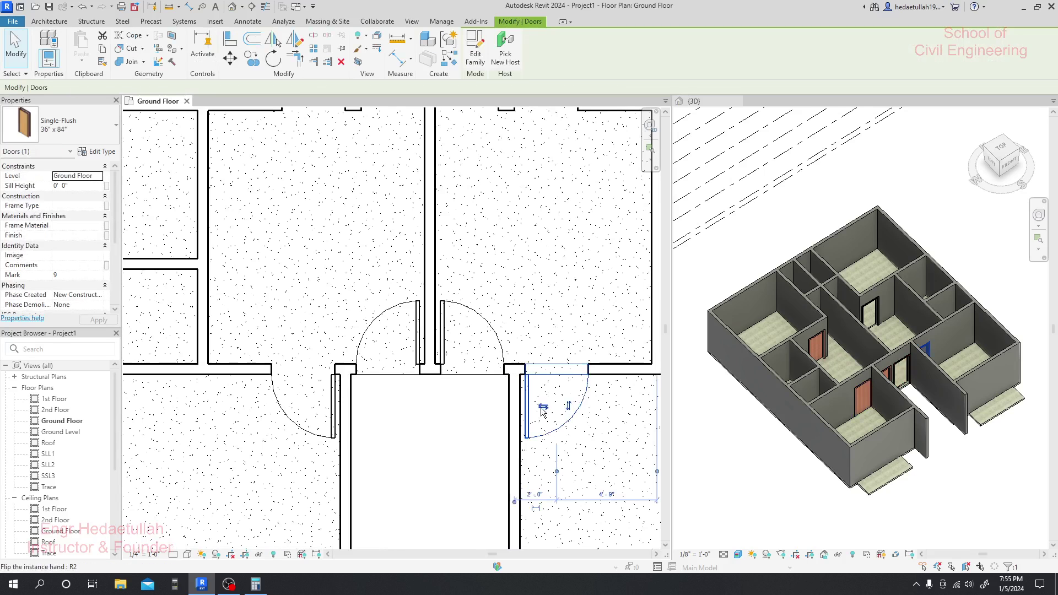
pyautogui.click(398, 392)
pyautogui.scroll(-1, 408, 405)
pyautogui.moveTo(416, 419); pyautogui.dragTo(417, 389, button='middle')
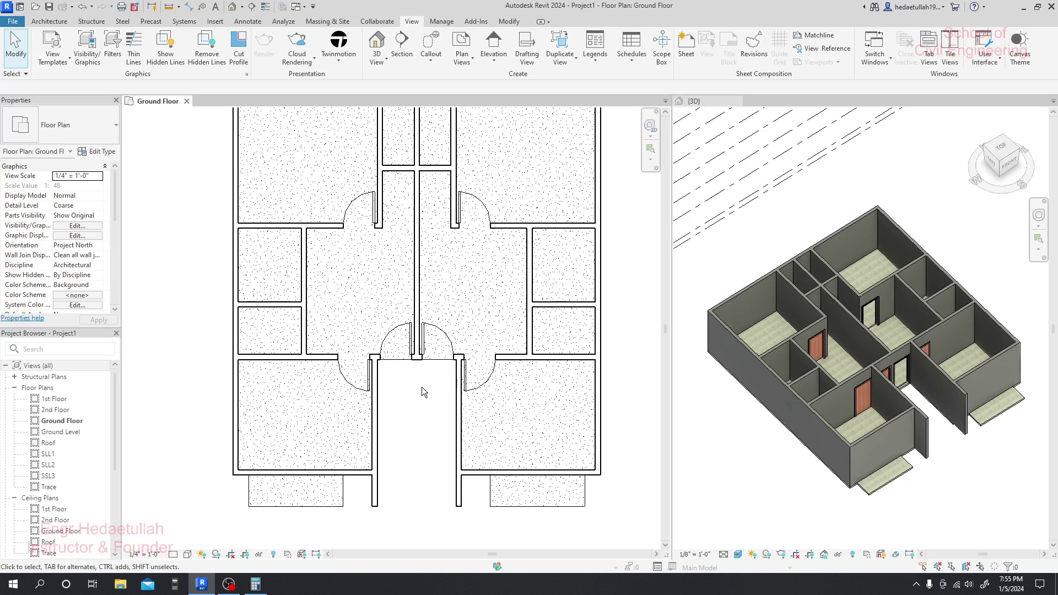
pyautogui.moveTo(376, 264); pyautogui.dragTo(383, 286, button='middle')
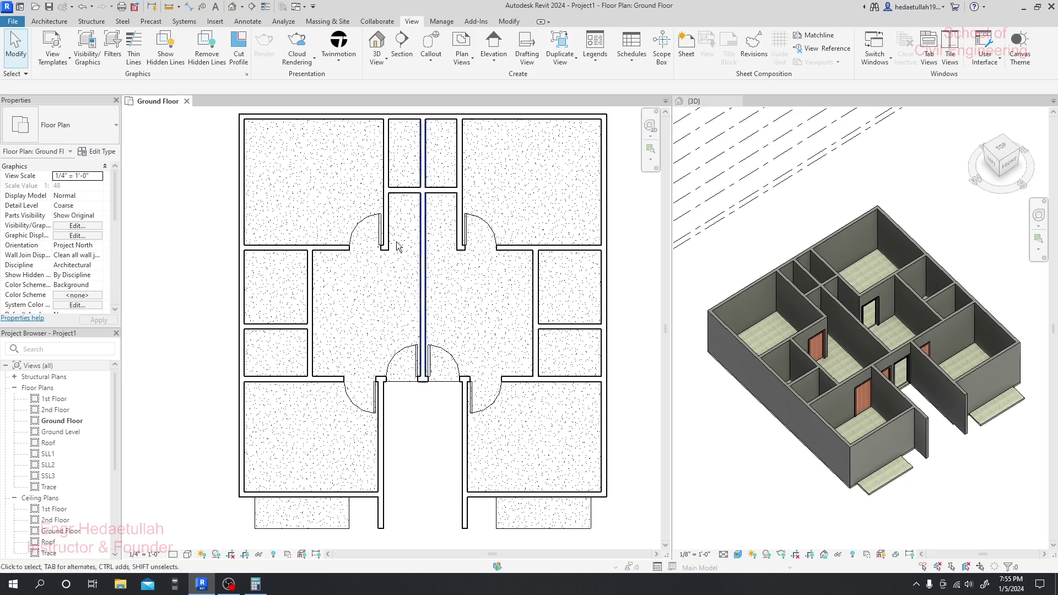
pyautogui.click(368, 252)
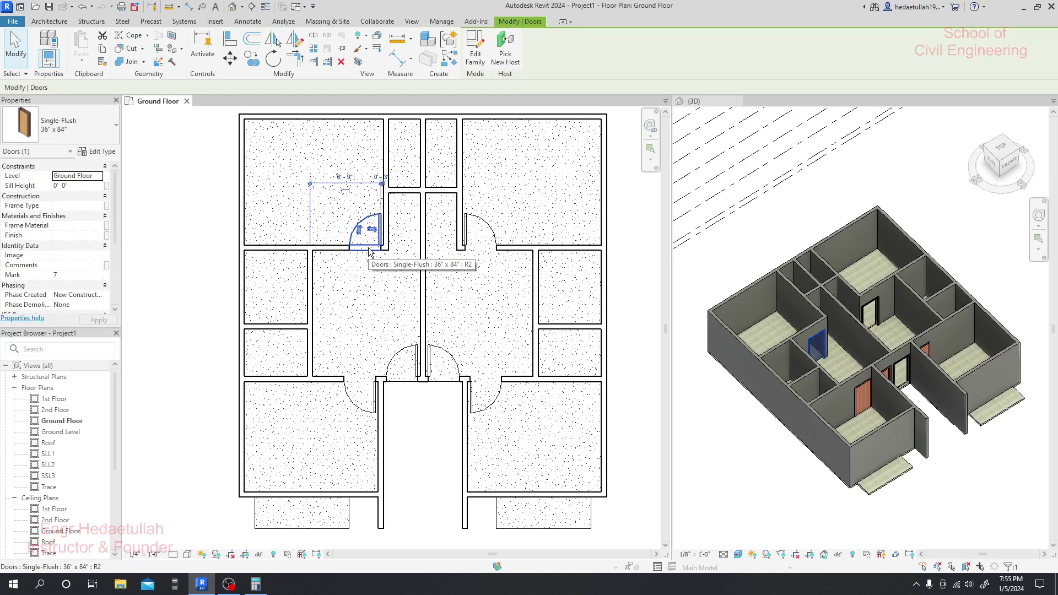
pyautogui.click(103, 152)
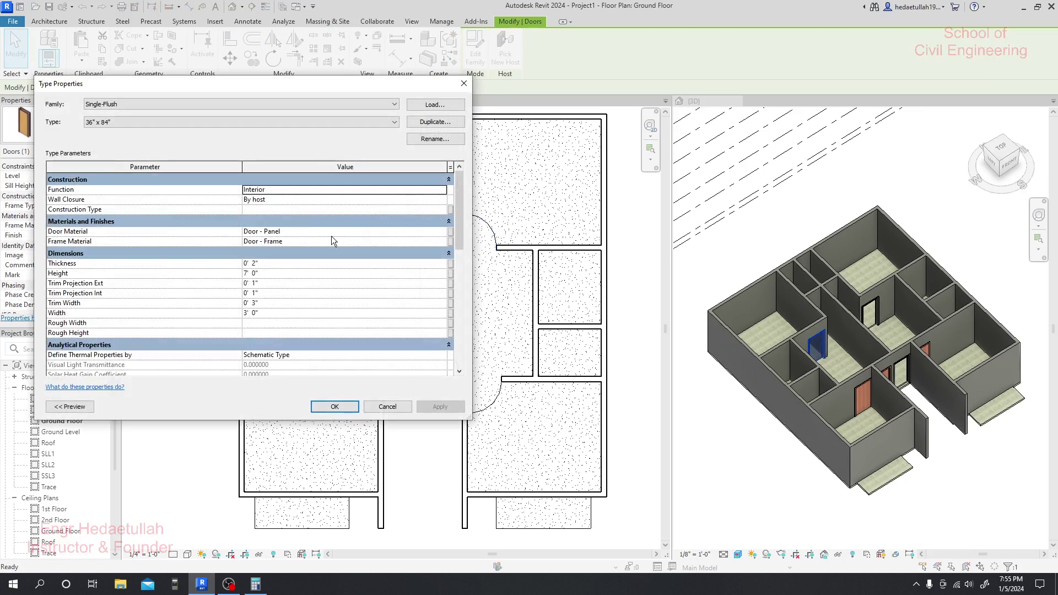
pyautogui.scroll(-1, 292, 280)
pyautogui.scroll(1, 296, 281)
pyautogui.scroll(-5, 297, 273)
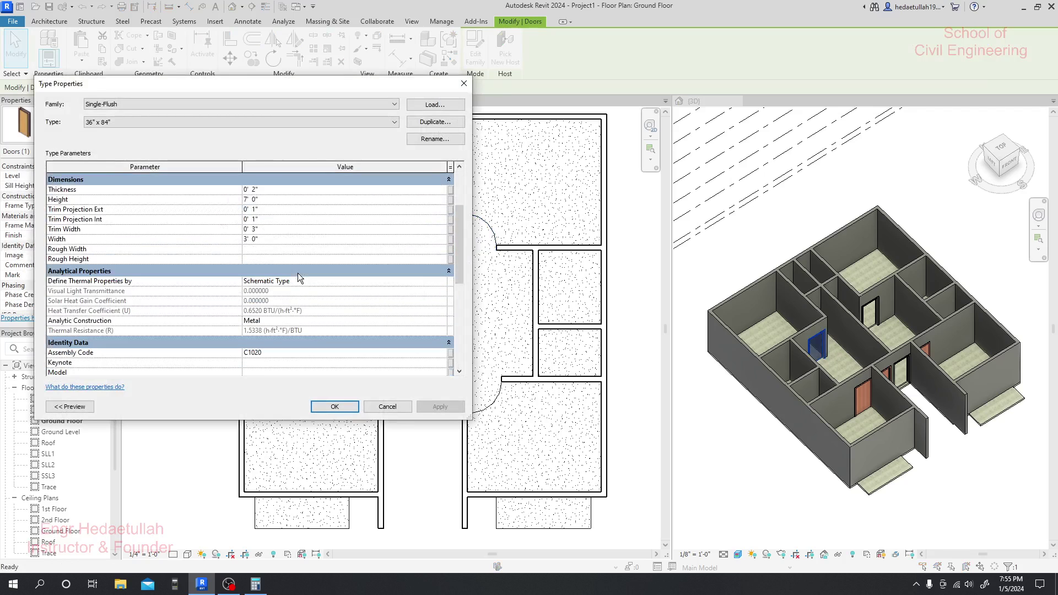
pyautogui.scroll(4, 321, 271)
pyautogui.scroll(-5, 319, 265)
pyautogui.scroll(-4, 315, 287)
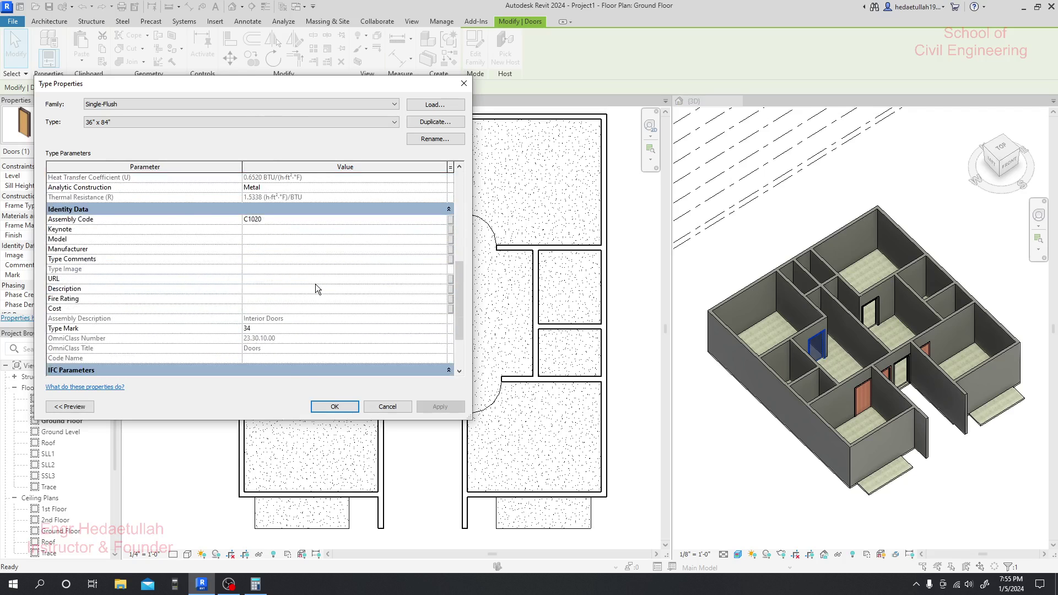
pyautogui.click(393, 411)
pyautogui.click(214, 282)
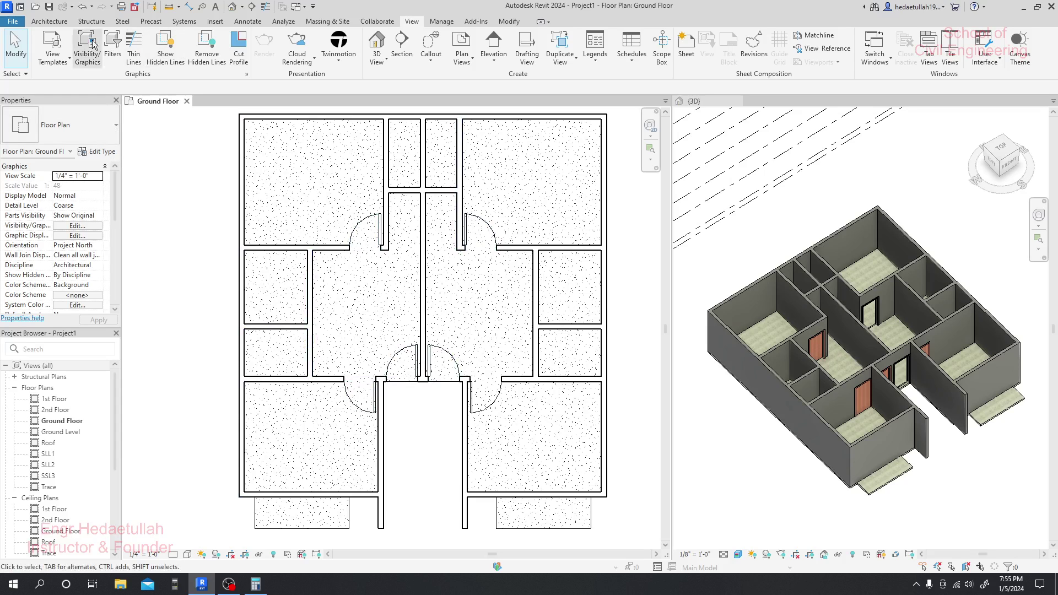
# - Start the Door tool and choose Single-Flush 30" x 84" from the type selector
pyautogui.click(46, 20)
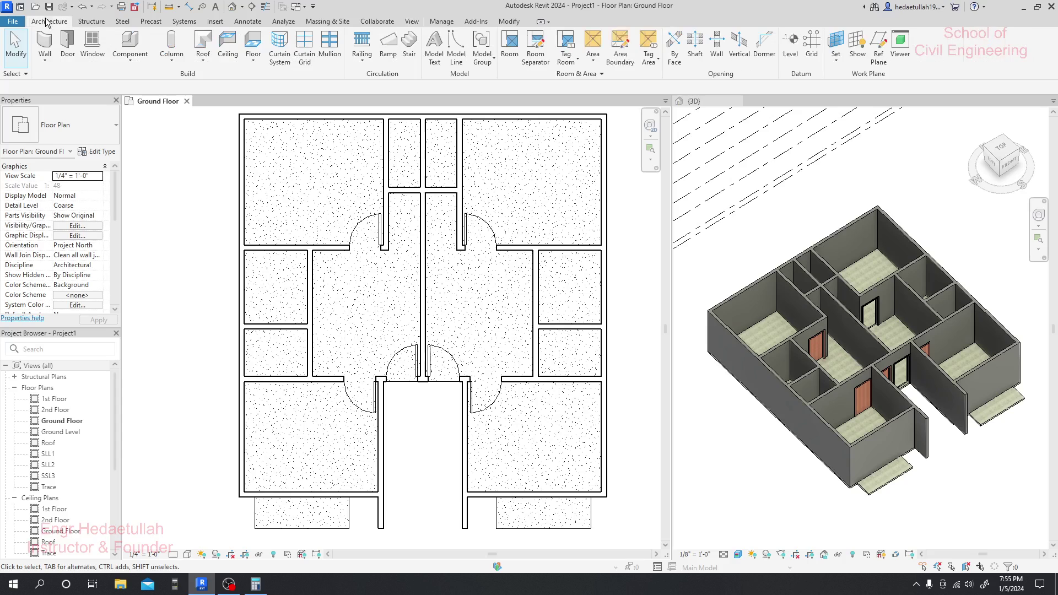
pyautogui.click(68, 54)
pyautogui.click(116, 126)
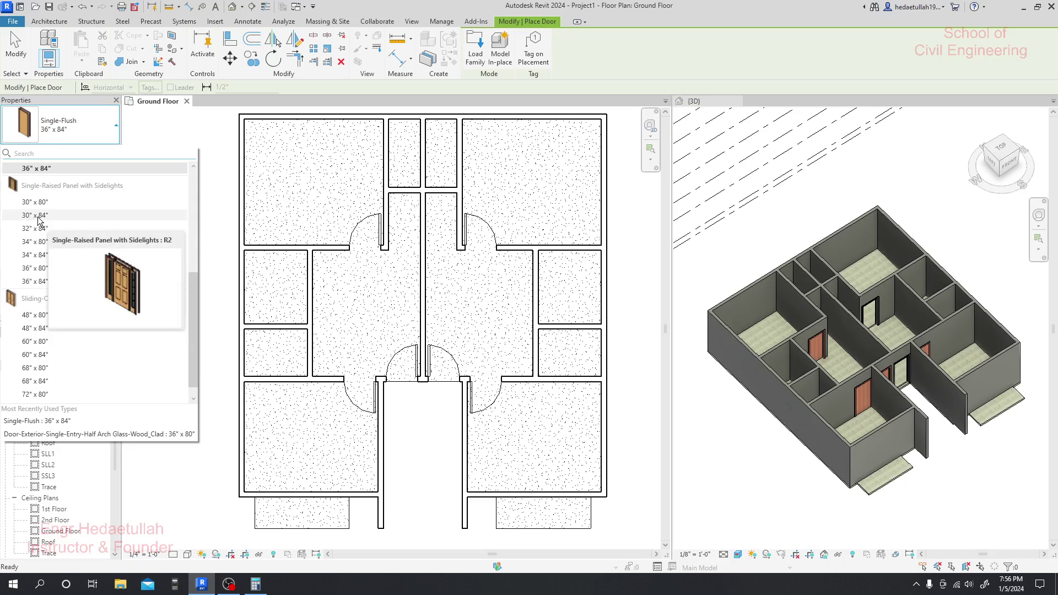
pyautogui.scroll(4, 47, 226)
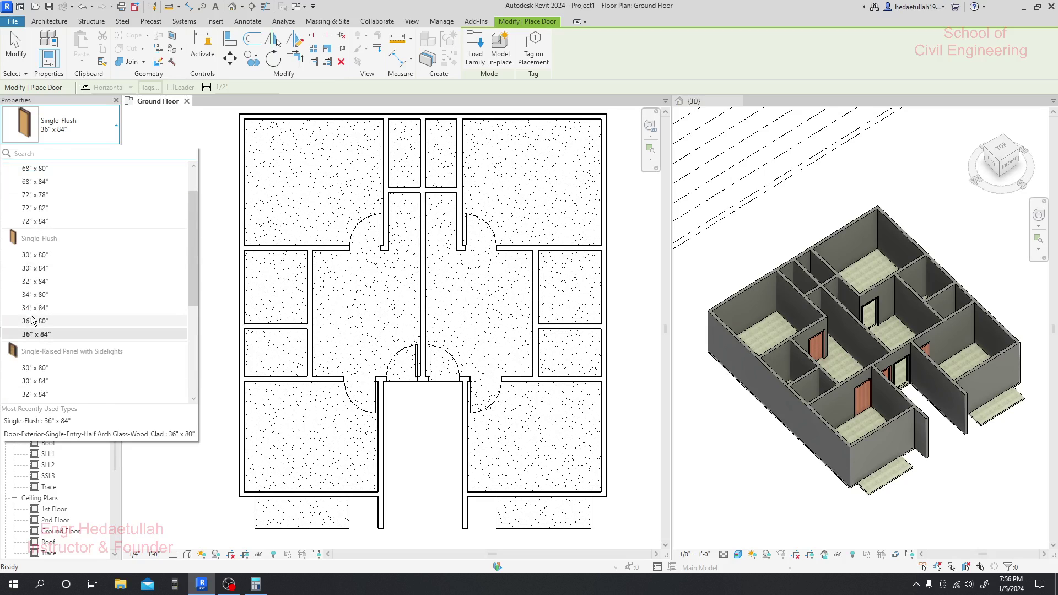
pyautogui.click(49, 269)
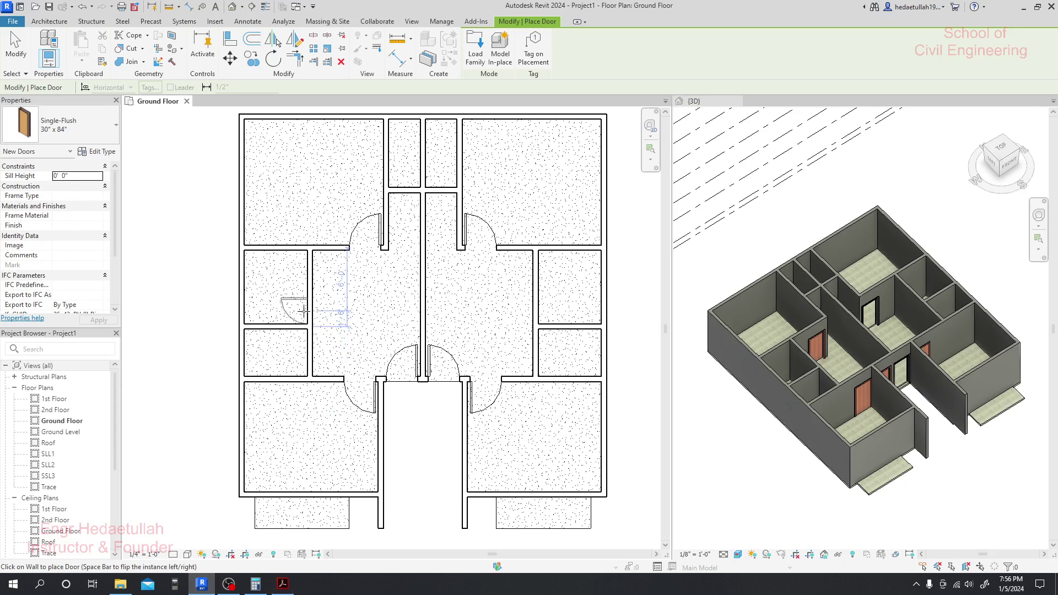
# - Place Single-Flush 30" x 84" doors in the upper and lower small left-side rooms
pyautogui.scroll(3, 304, 308)
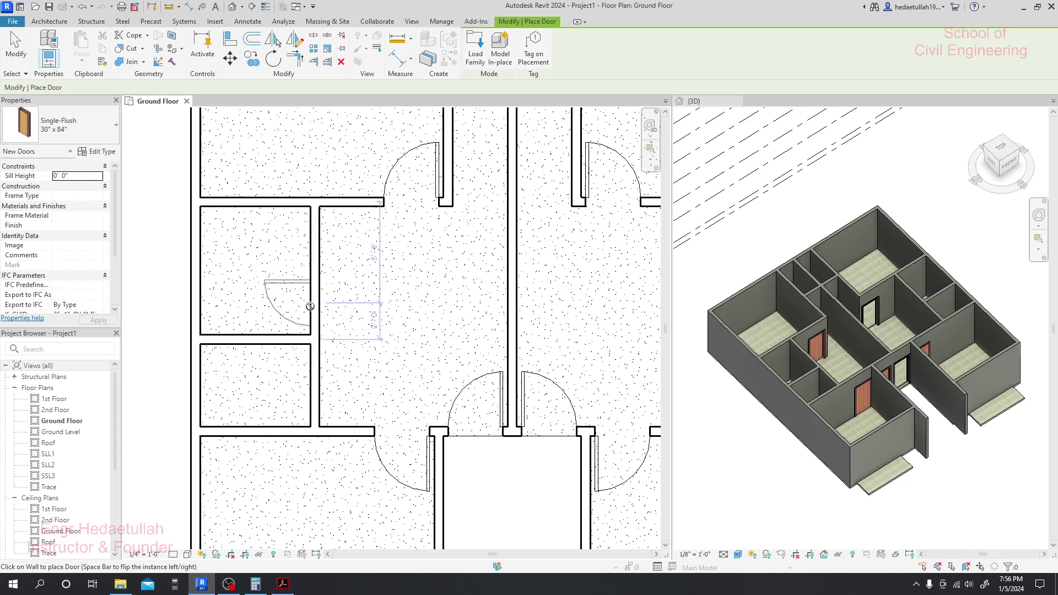
pyautogui.click(310, 305)
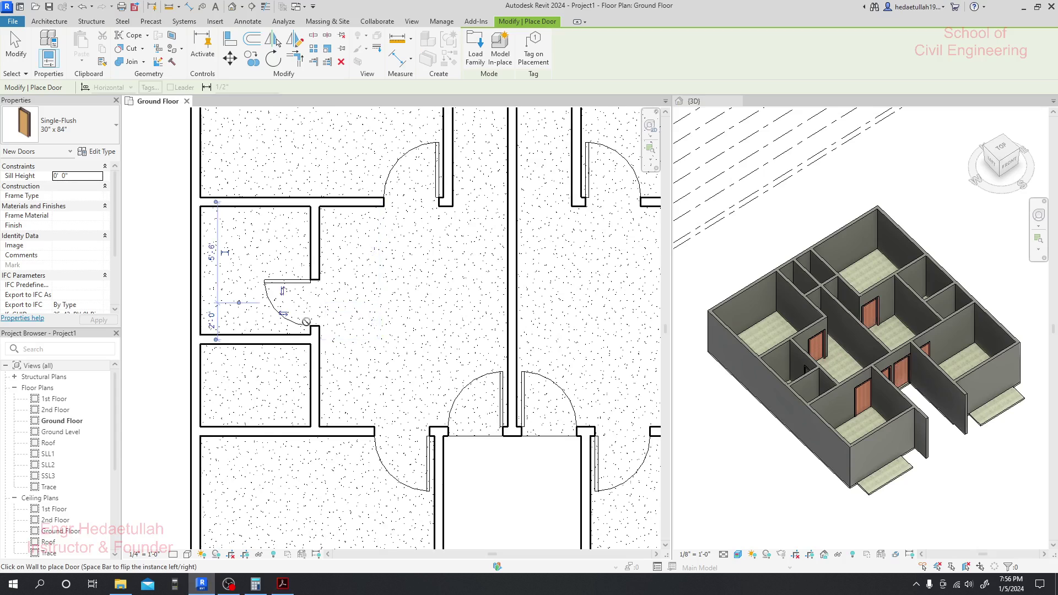
pyautogui.click(309, 371)
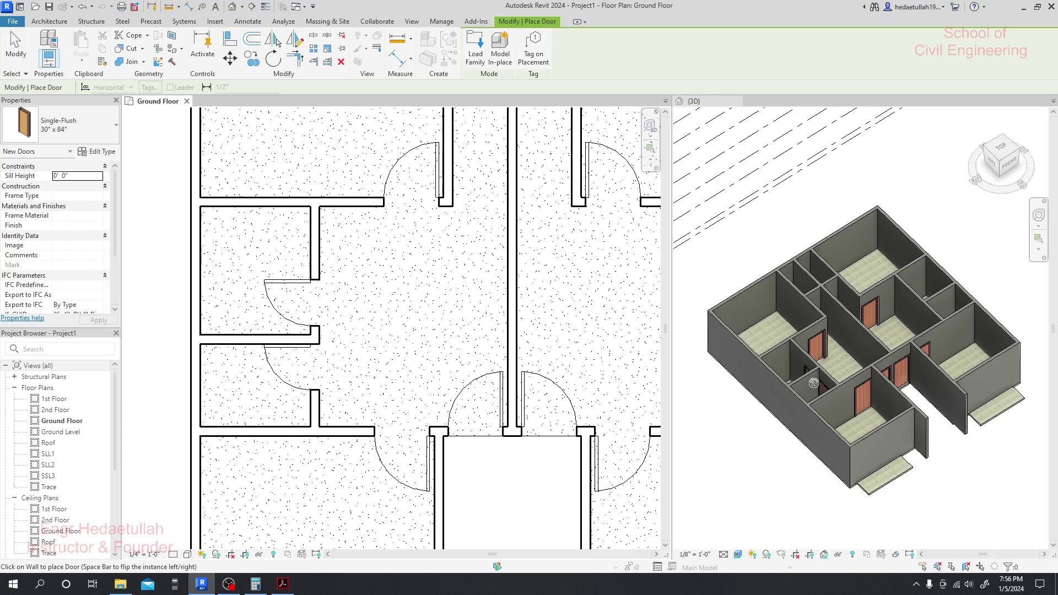
pyautogui.scroll(4, 830, 379)
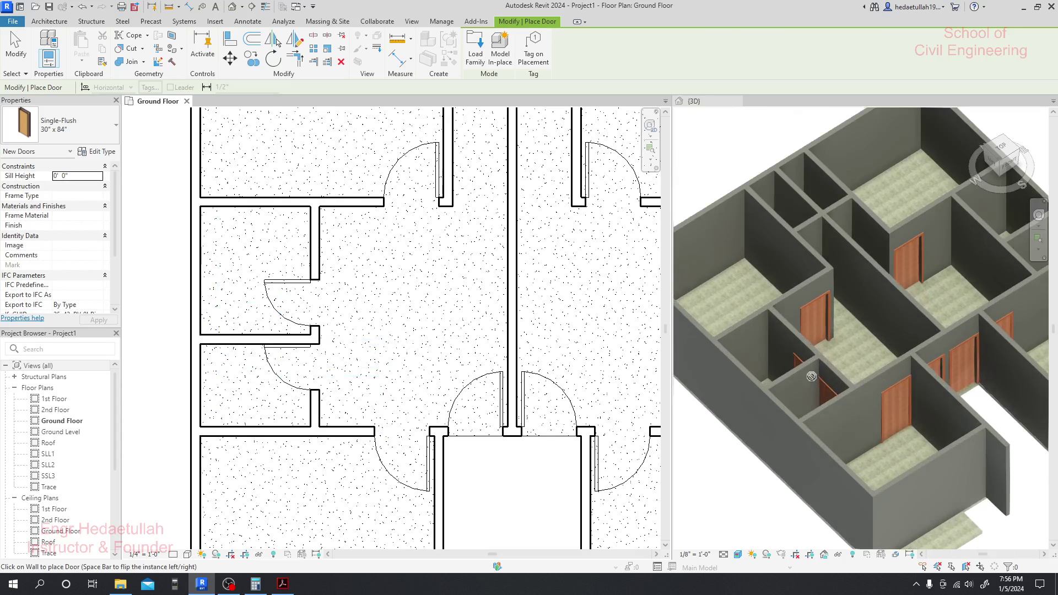
pyautogui.press('Escape')
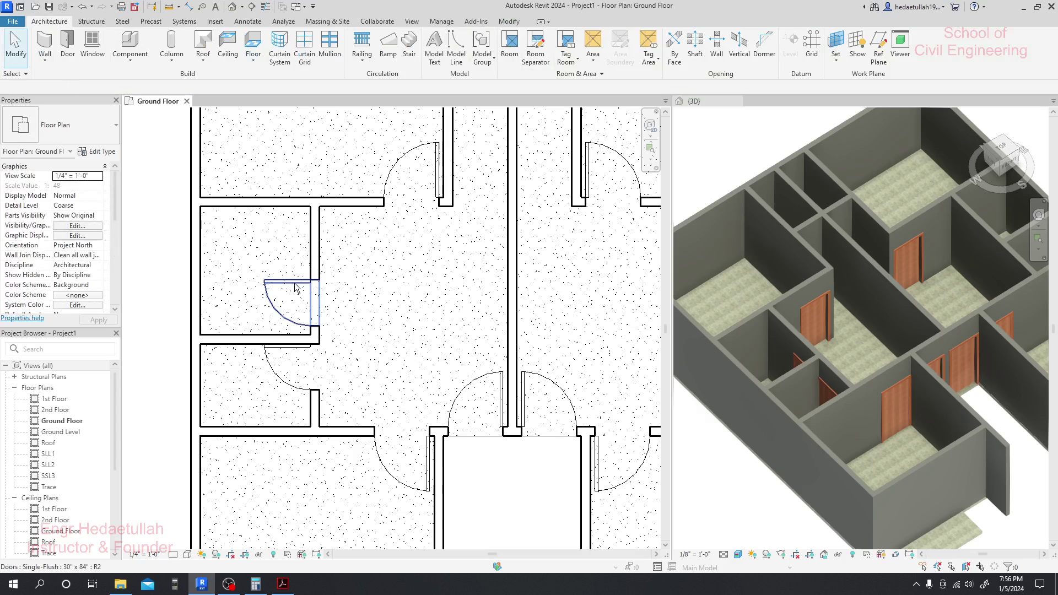
# - Flip the upper small room's door so it swings the other way
pyautogui.click(296, 286)
pyautogui.click(287, 298)
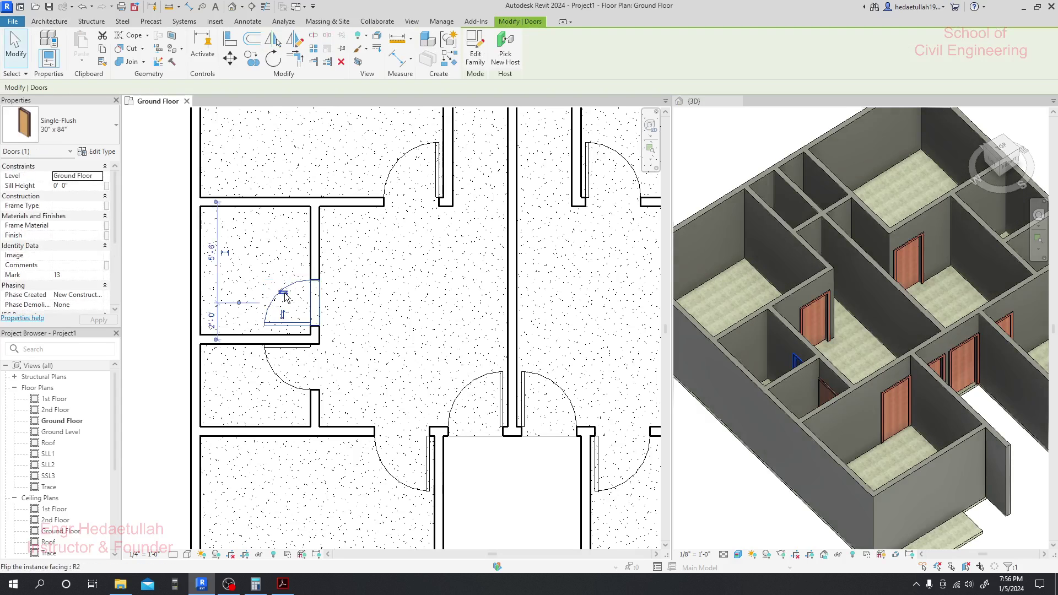
pyautogui.scroll(1, 284, 310)
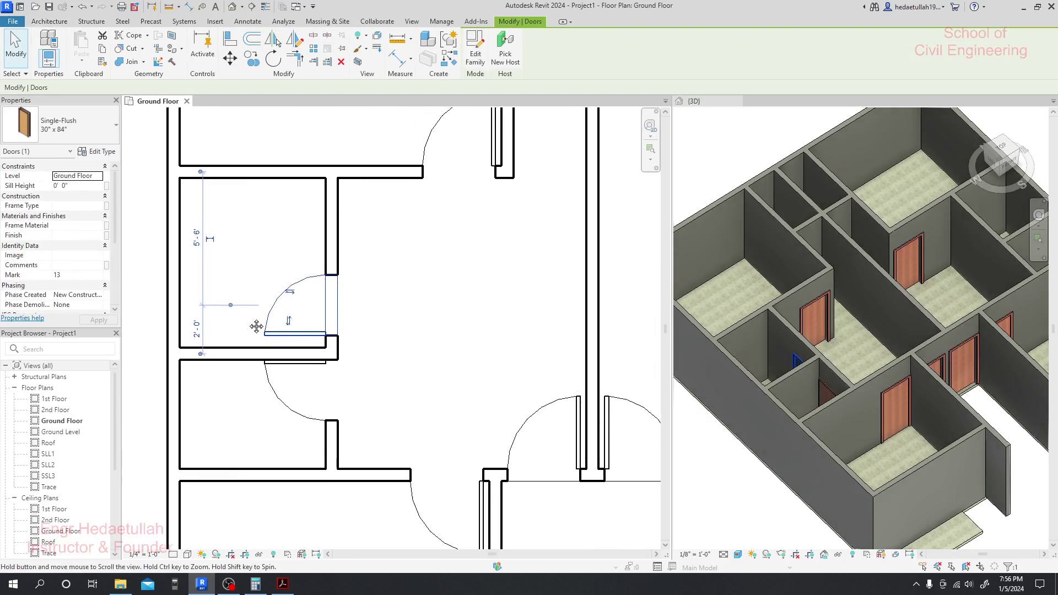
# - Measure the upper small-room door from its face and set that offset to 0'-3"
pyautogui.moveTo(224, 350); pyautogui.dragTo(271, 334, button='middle')
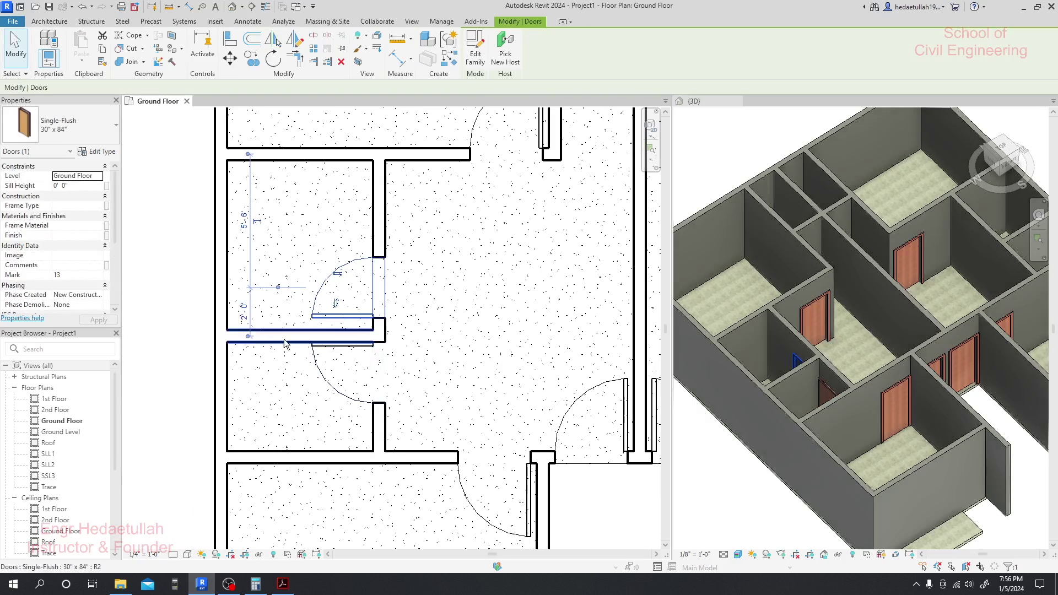
pyautogui.moveTo(278, 287); pyautogui.dragTo(278, 318)
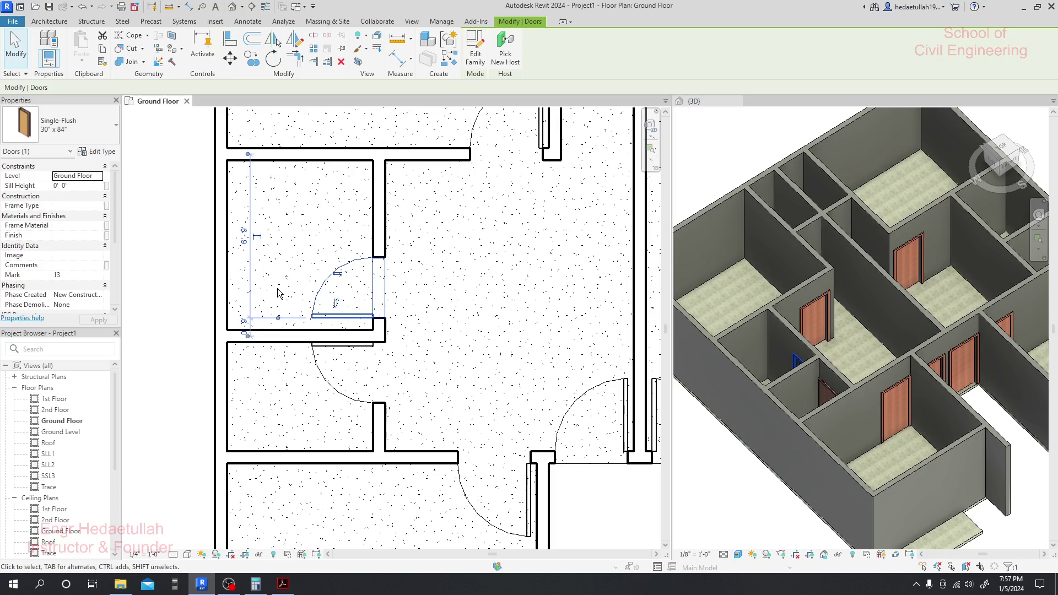
pyautogui.click(245, 328)
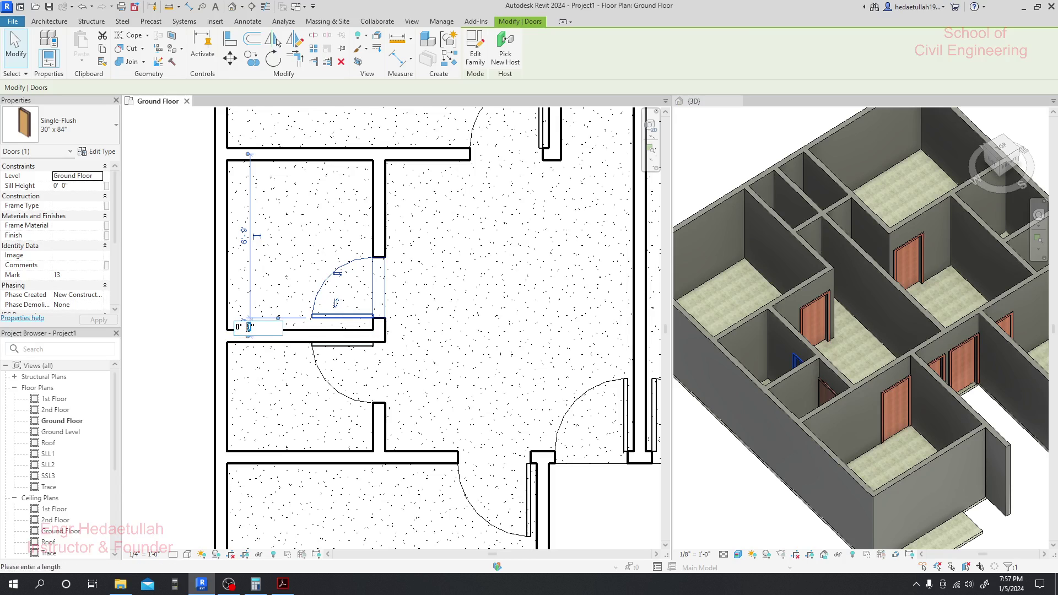
pyautogui.write('3')
pyautogui.press('Return')
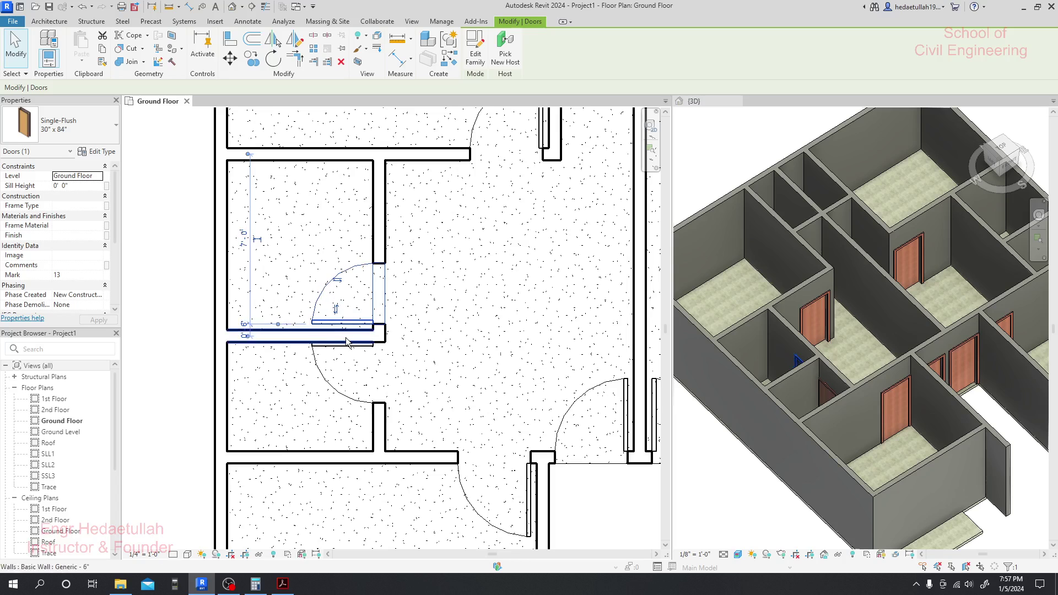
pyautogui.click(362, 356)
# - Set the lower small-room door's offset to 1'-9"
pyautogui.click(364, 356)
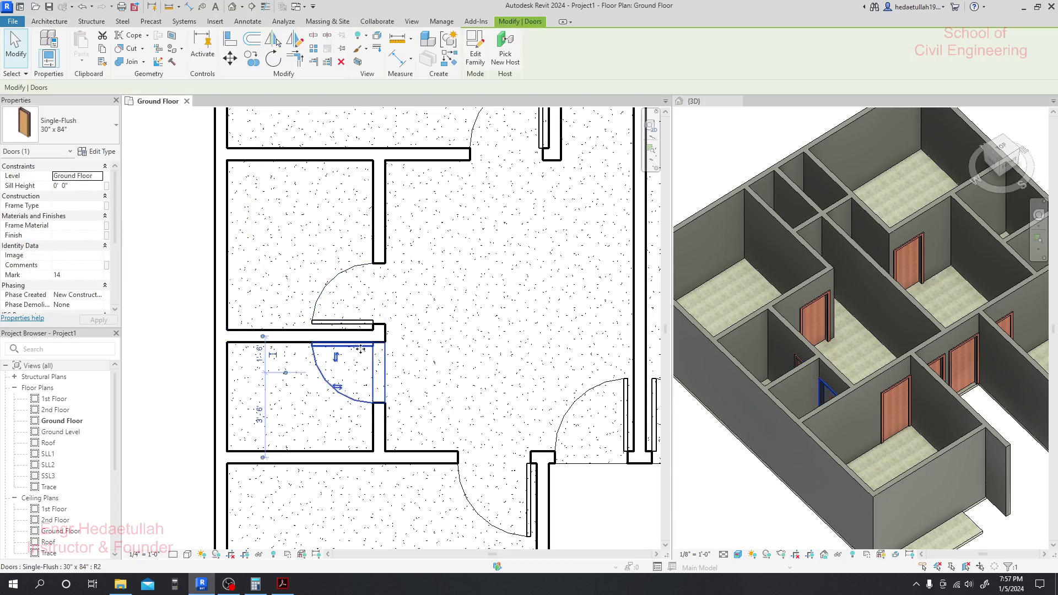
pyautogui.click(261, 353)
pyautogui.click(270, 357)
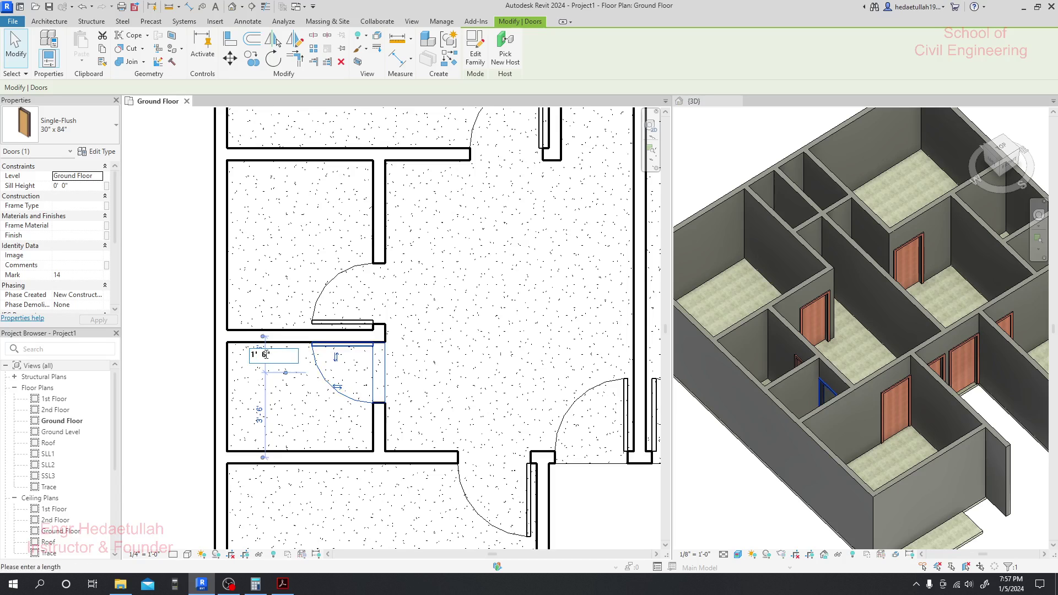
pyautogui.press('Return')
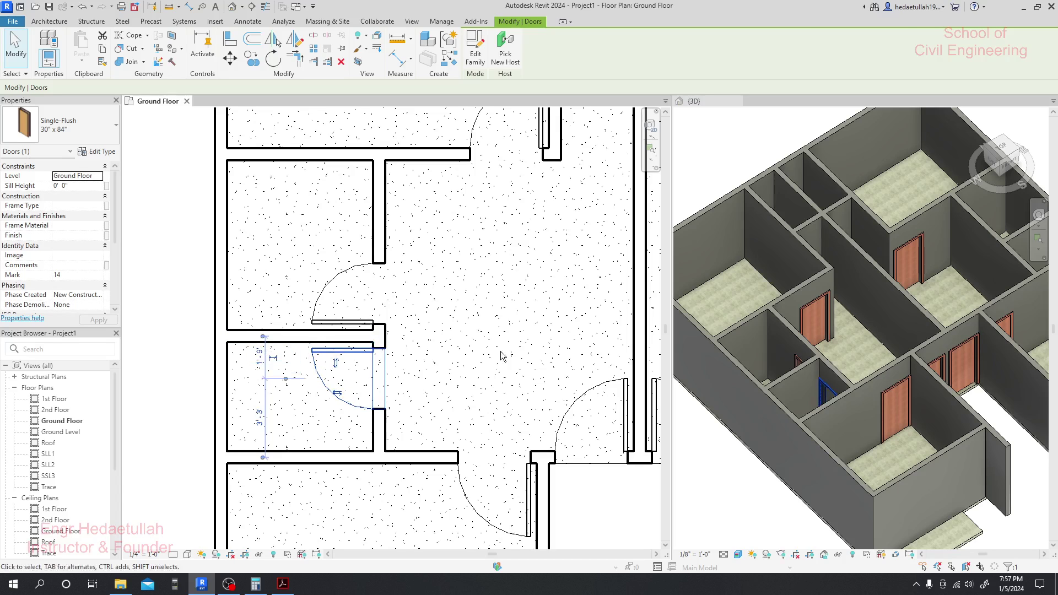
pyautogui.click(476, 339)
pyautogui.scroll(-2, 390, 325)
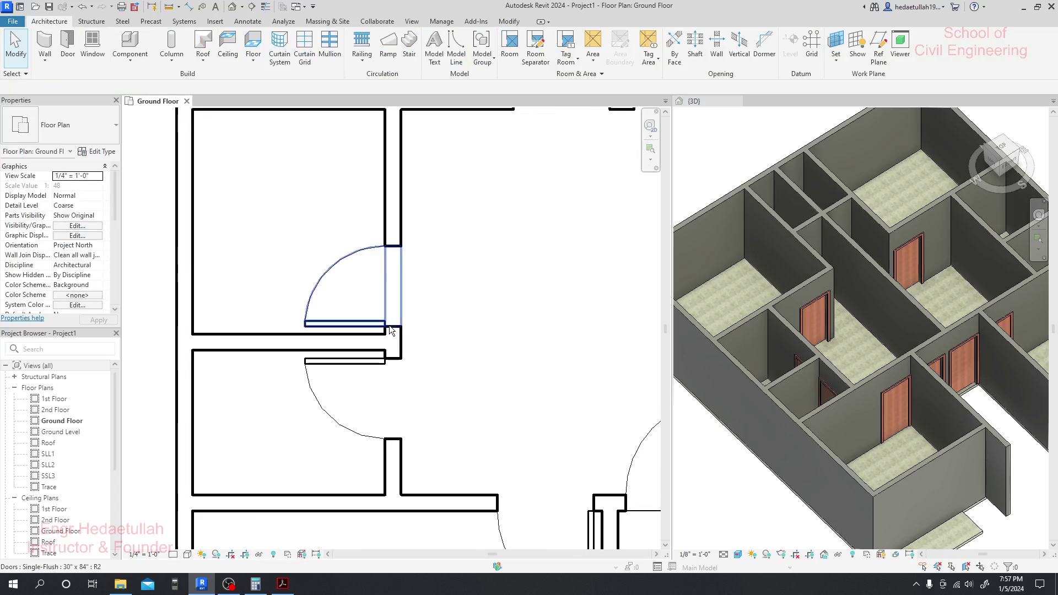
pyautogui.moveTo(389, 325); pyautogui.dragTo(452, 324, button='middle')
pyautogui.scroll(3, 409, 333)
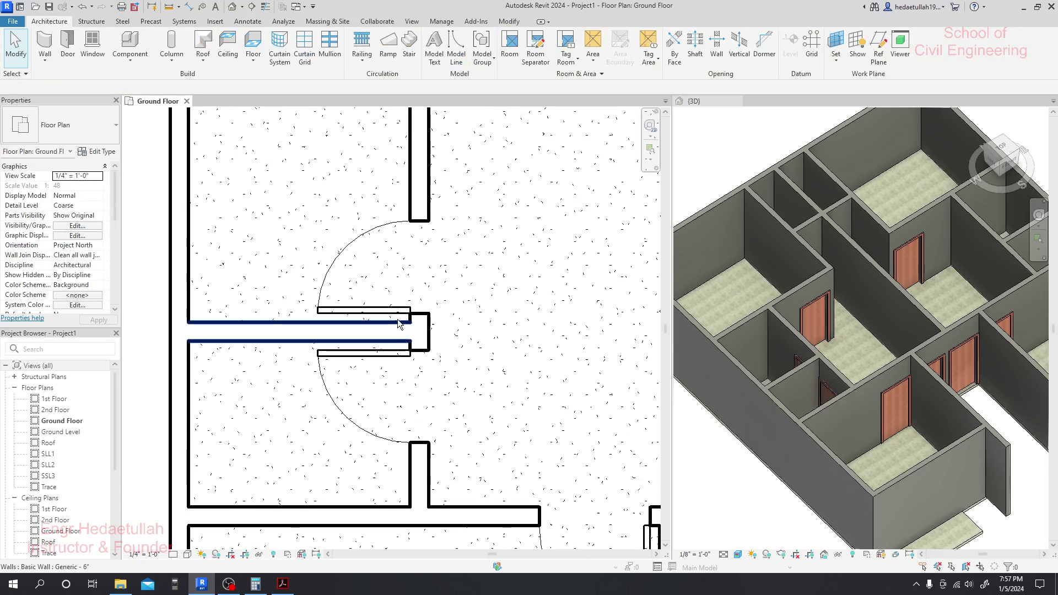
# - Adjust the upper small-room door's left offset to 0'-4", then to 0'-5"
pyautogui.click(395, 315)
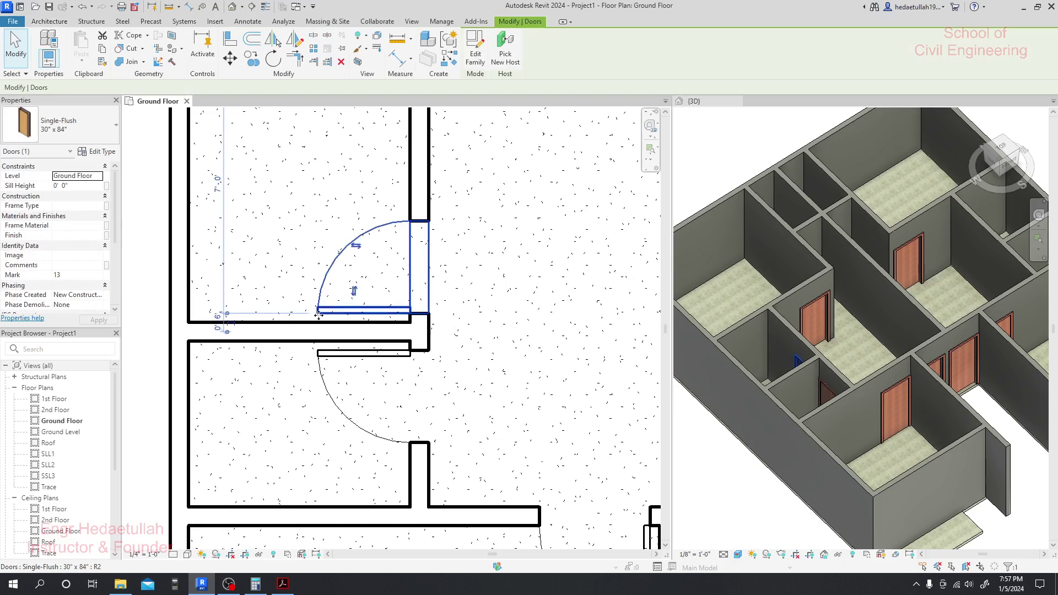
pyautogui.click(219, 320)
pyautogui.click(204, 324)
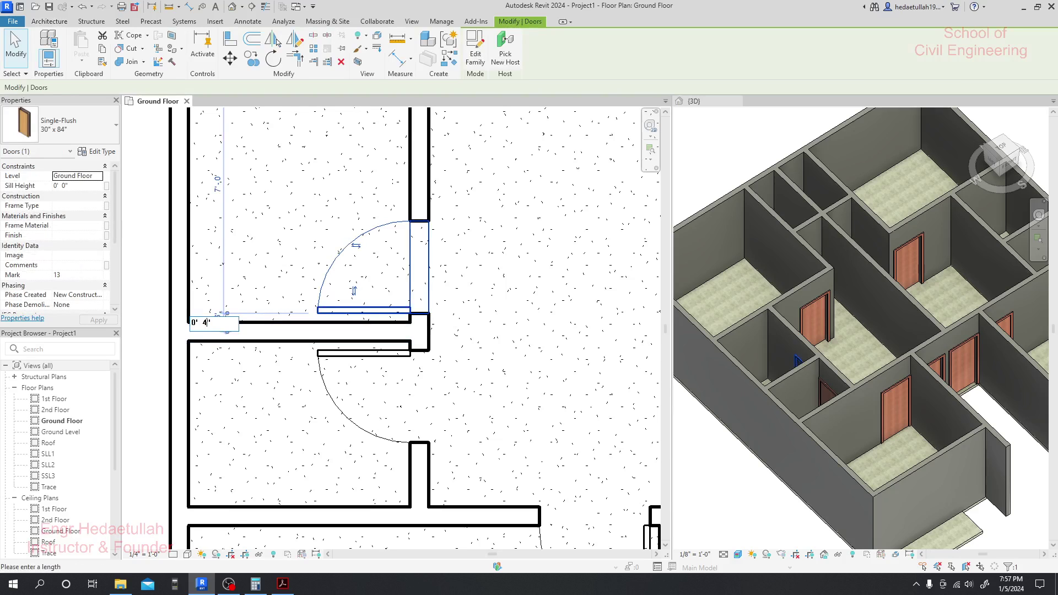
pyautogui.write('4')
pyautogui.press('Return')
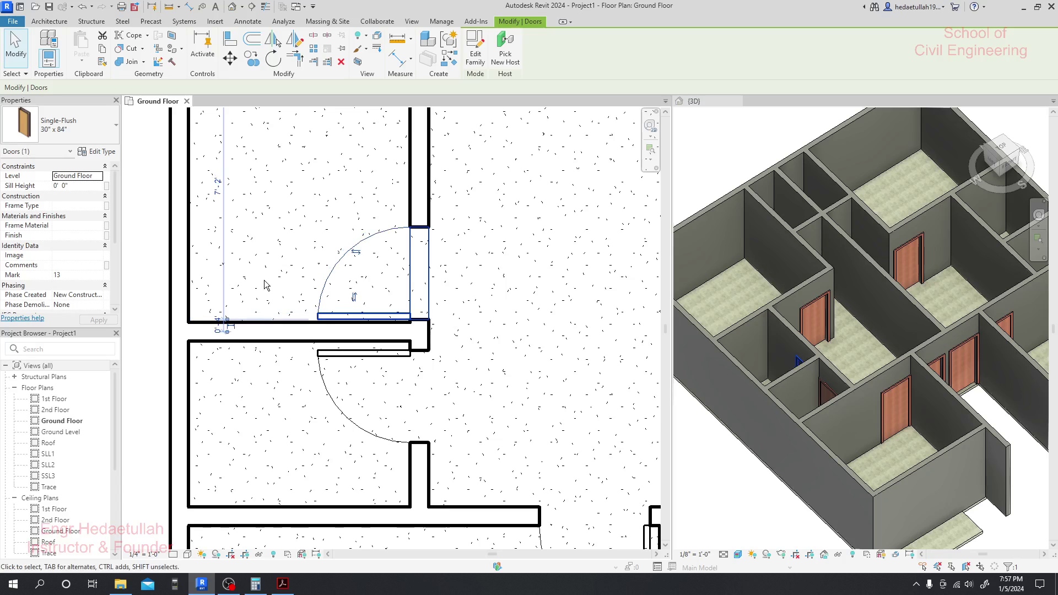
pyautogui.click(220, 325)
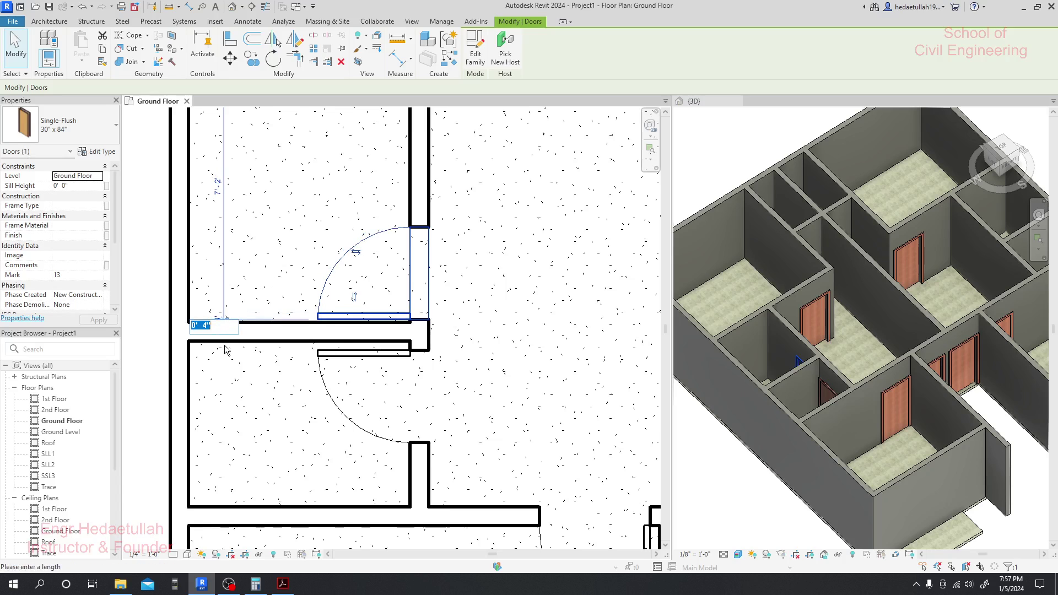
pyautogui.click(205, 326)
pyautogui.press('Return')
pyautogui.press('Escape')
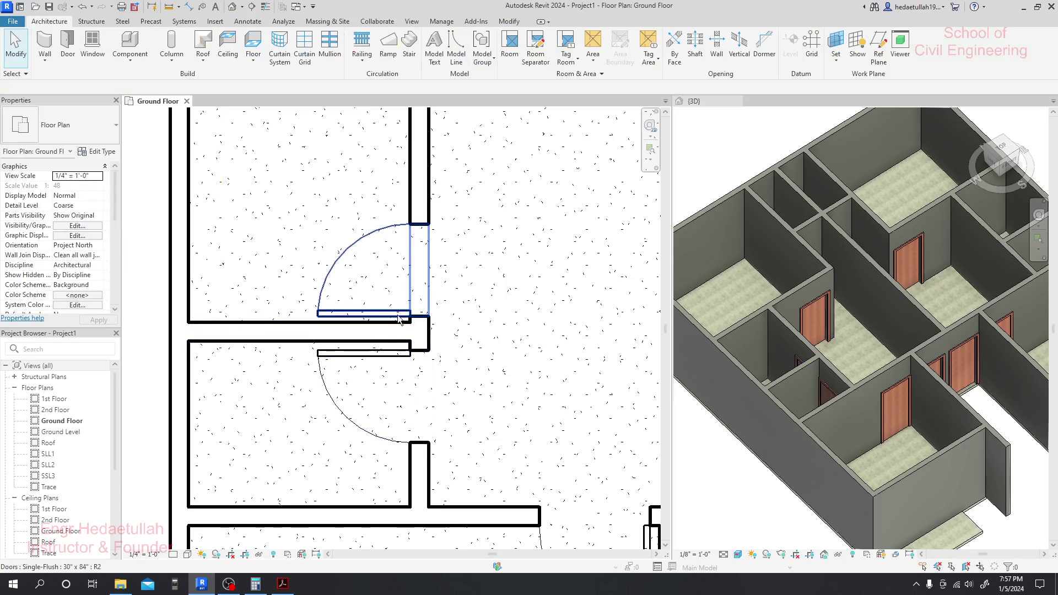
# - Change the lower small-room door's offset to 1'-8"
pyautogui.click(397, 360)
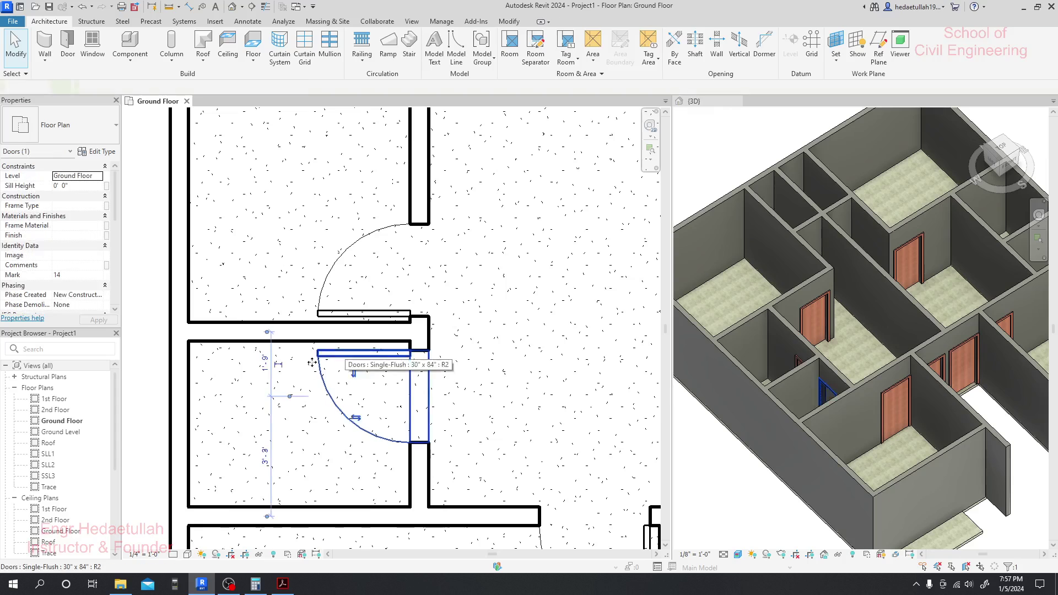
pyautogui.click(271, 364)
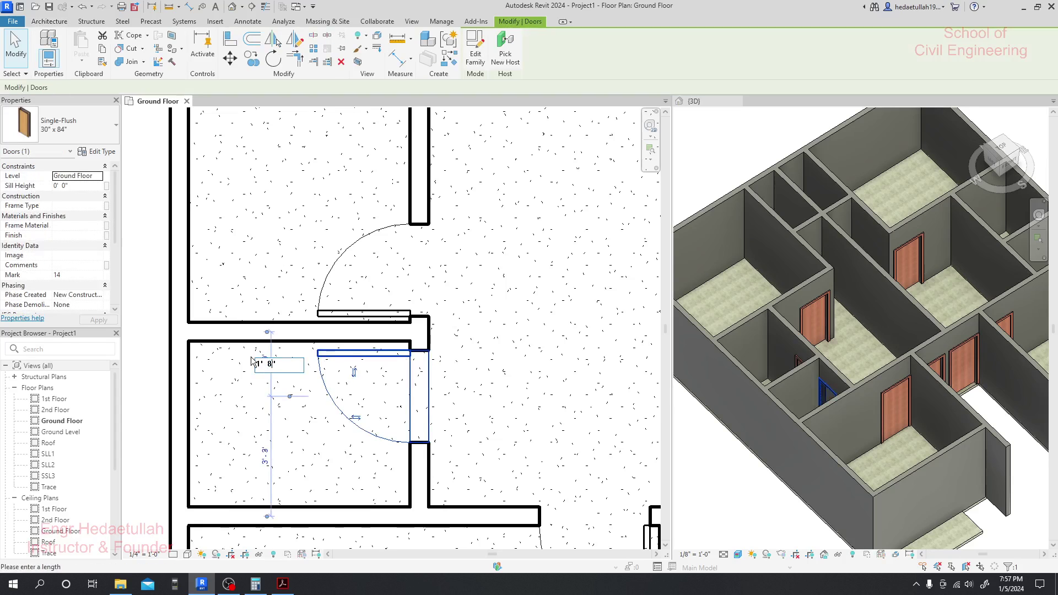
pyautogui.press('Return')
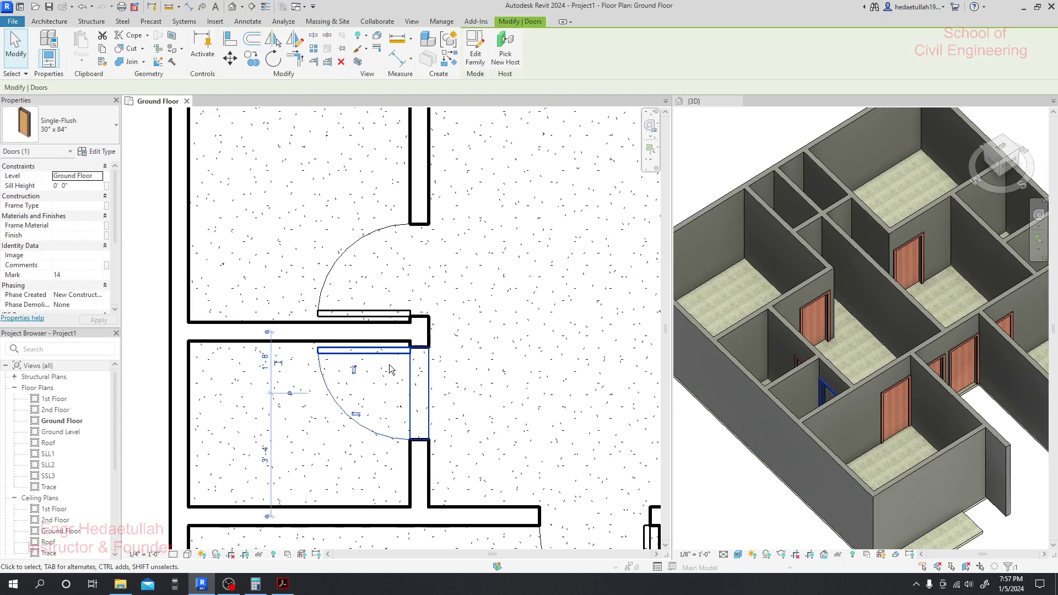
pyautogui.press('Escape')
pyautogui.scroll(5, 375, 357)
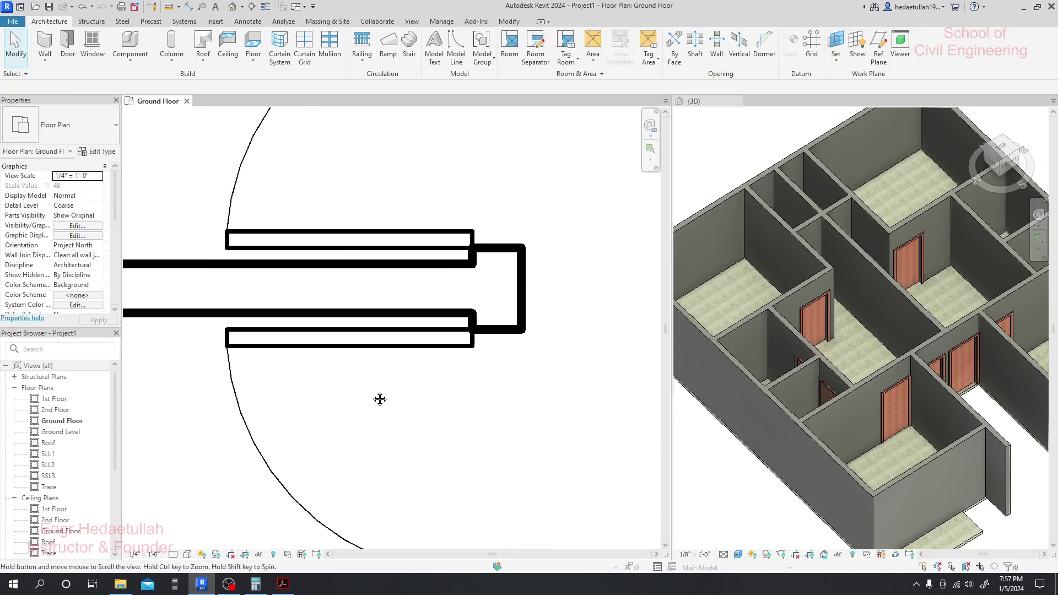
# - Mirror the upper and lower small-room doors across the central party wall into the right-hand unit
pyautogui.scroll(-5, 374, 396)
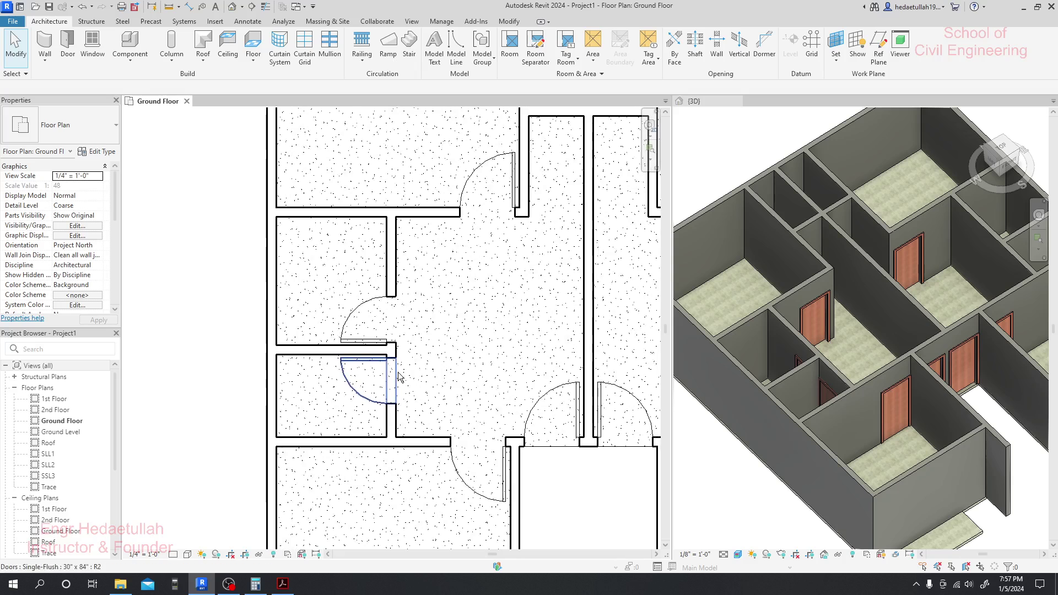
pyautogui.scroll(5, 383, 291)
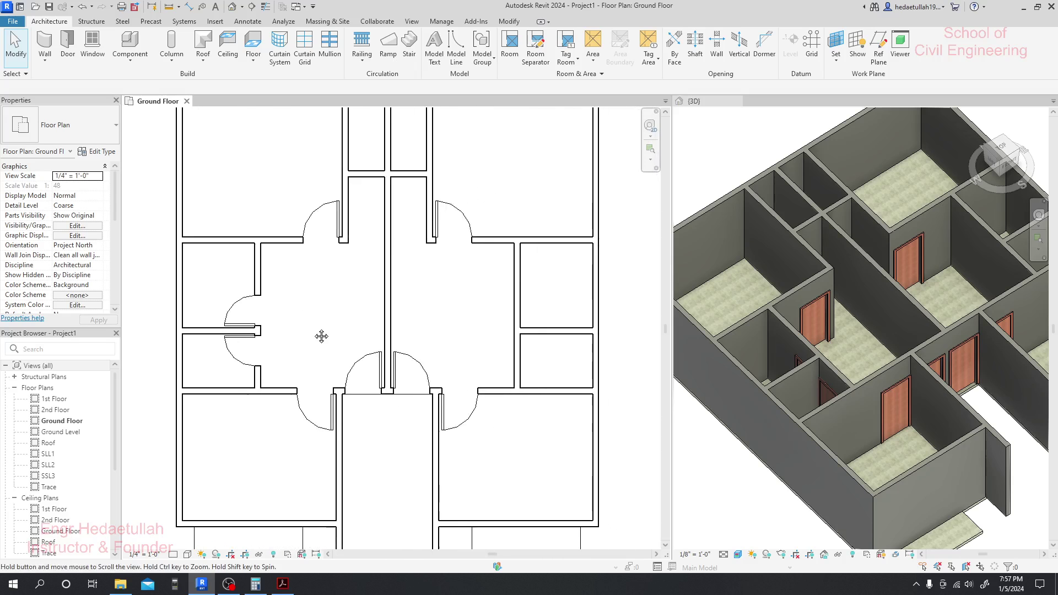
pyautogui.click(253, 315)
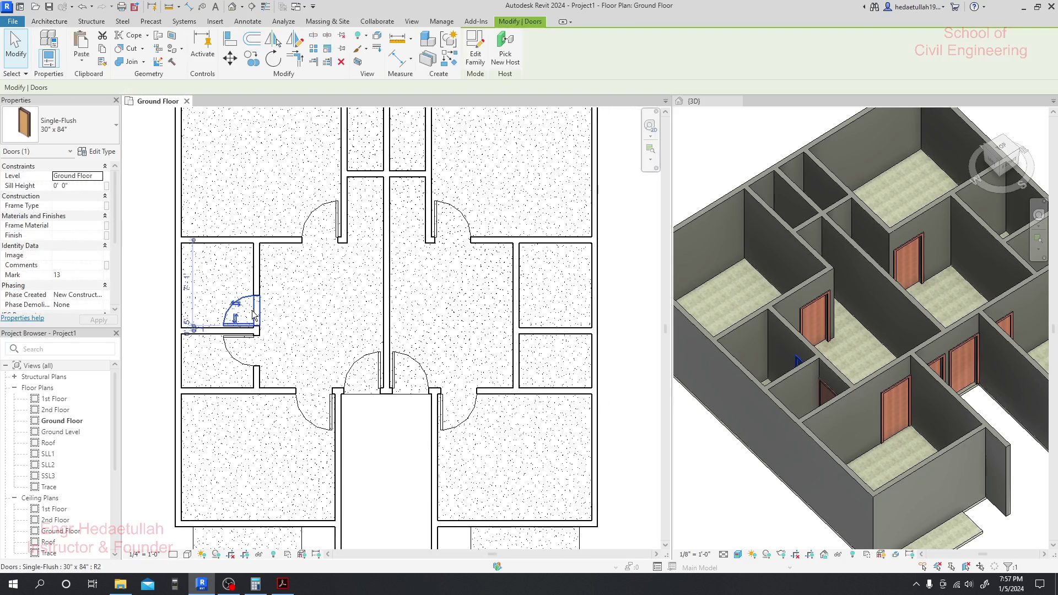
pyautogui.click(255, 358)
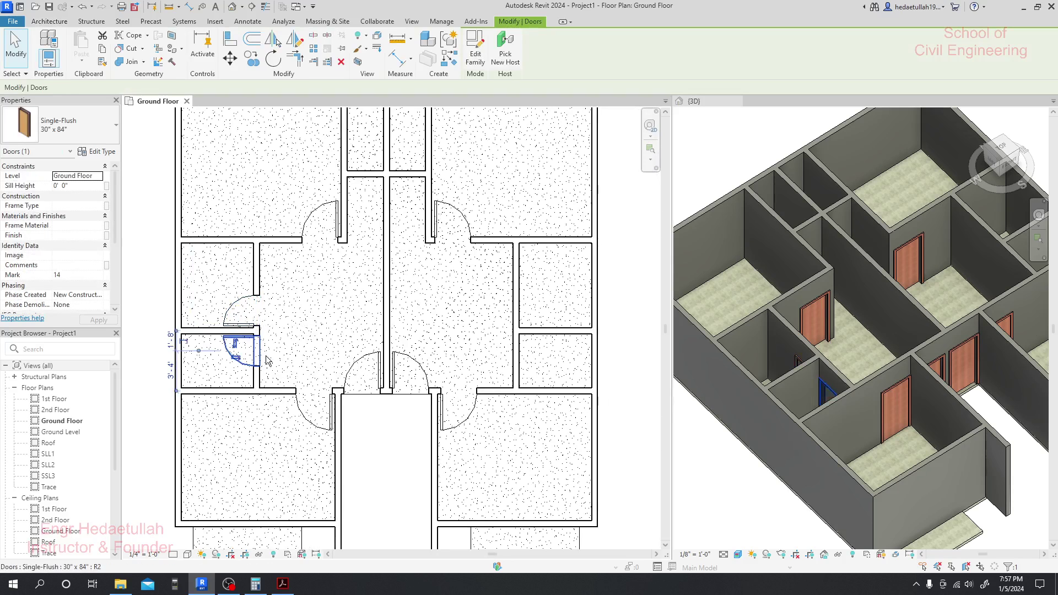
pyautogui.keyDown('ctrl'); pyautogui.click(256, 317); pyautogui.keyUp('ctrl')
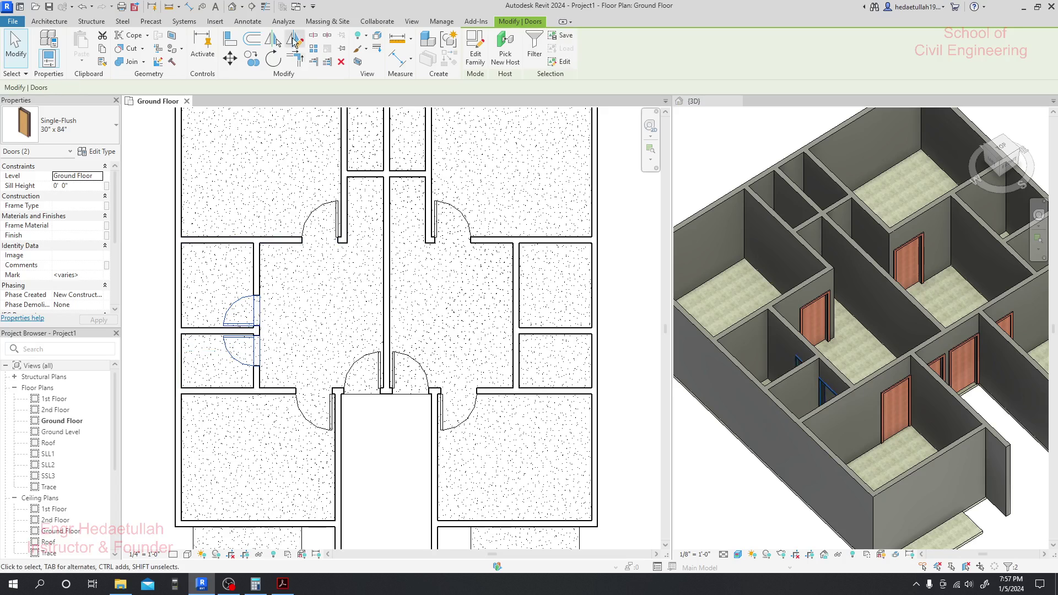
pyautogui.click(273, 39)
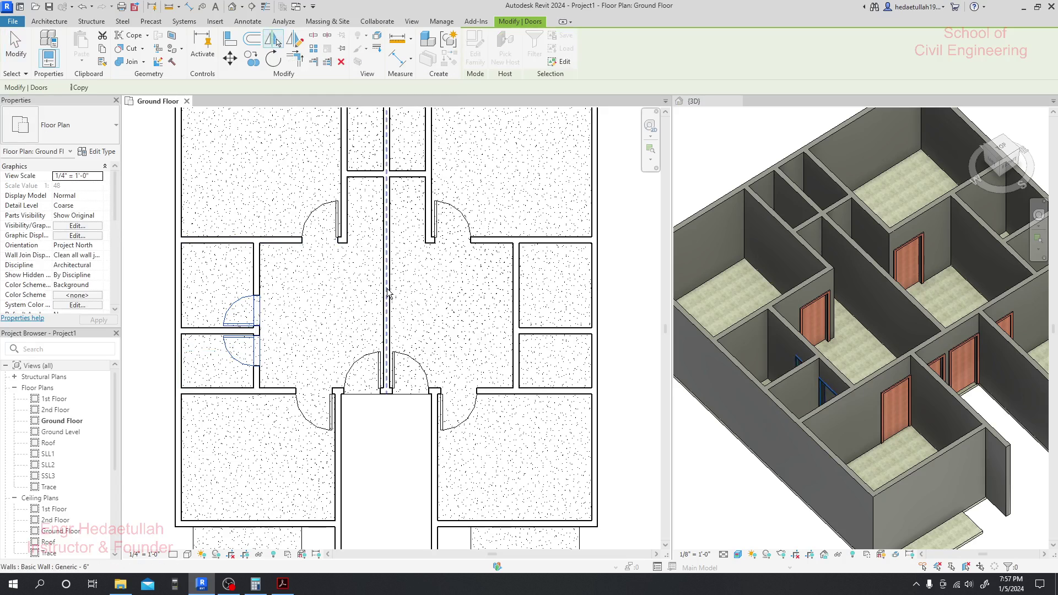
pyautogui.click(388, 291)
pyautogui.press('Escape')
pyautogui.scroll(3, 534, 302)
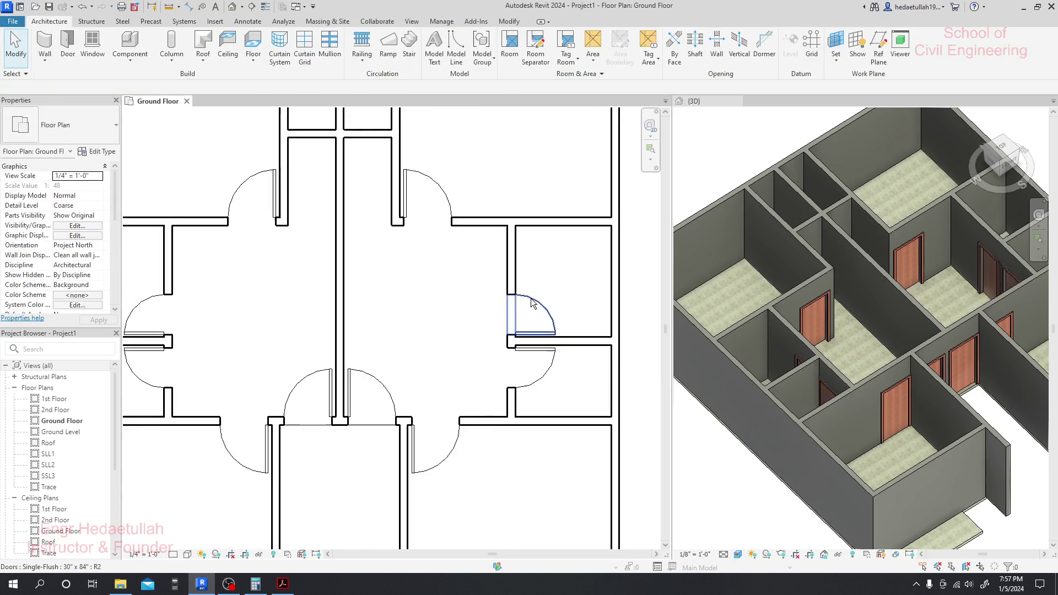
pyautogui.click(948, 273)
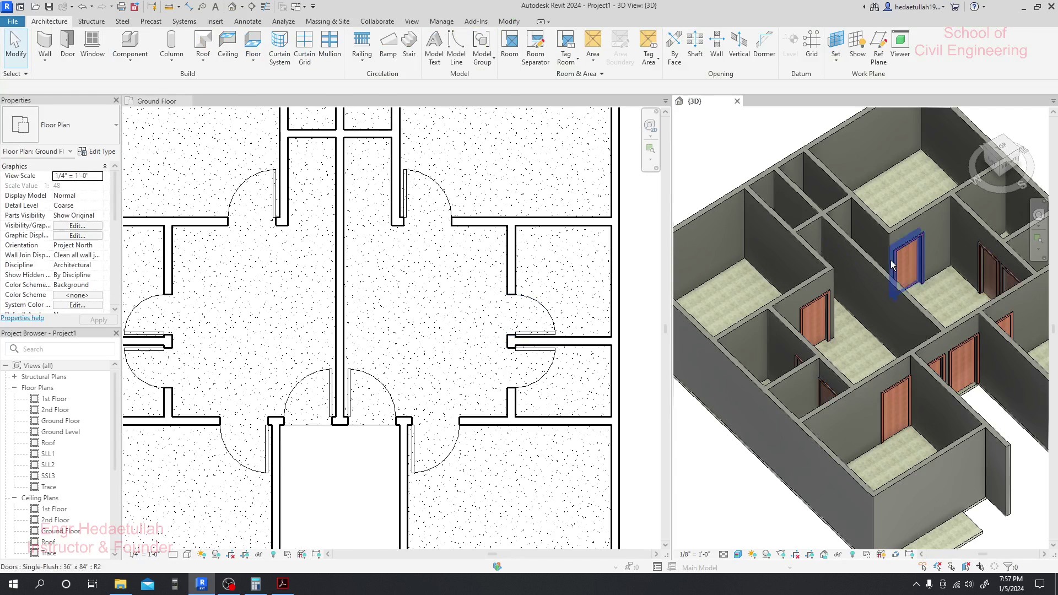
pyautogui.scroll(3, 951, 273)
pyautogui.scroll(5, 966, 262)
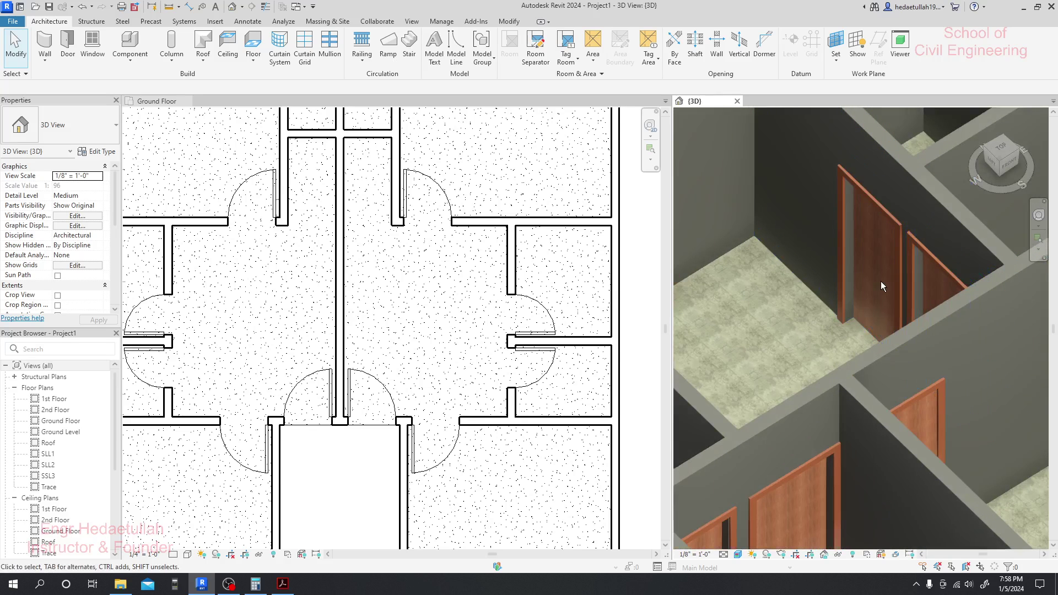
pyautogui.scroll(-5, 881, 281)
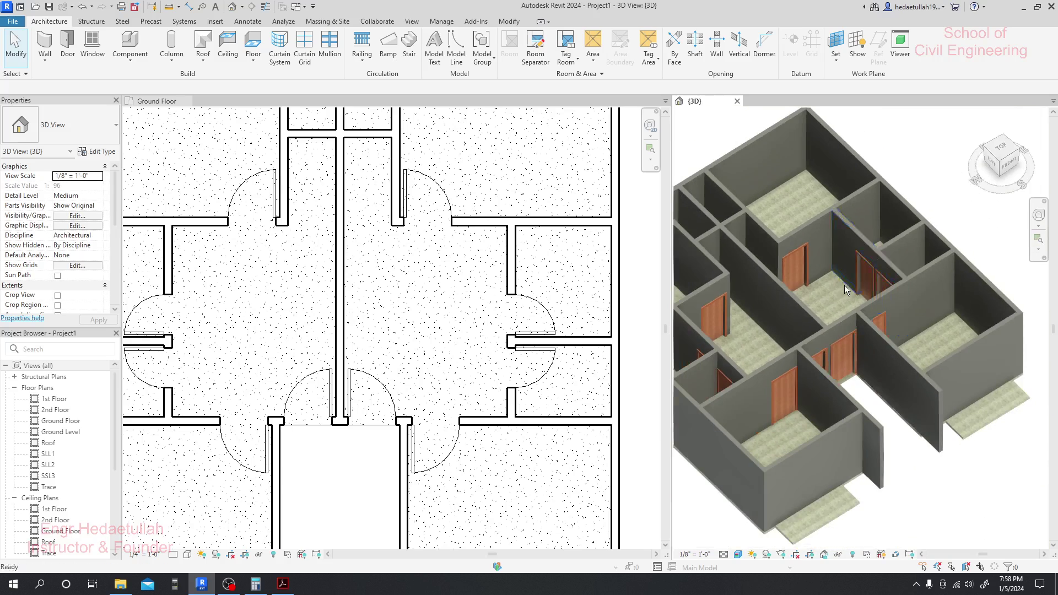
pyautogui.scroll(-2, 818, 330)
pyautogui.moveTo(756, 489); pyautogui.dragTo(814, 465, button='middle')
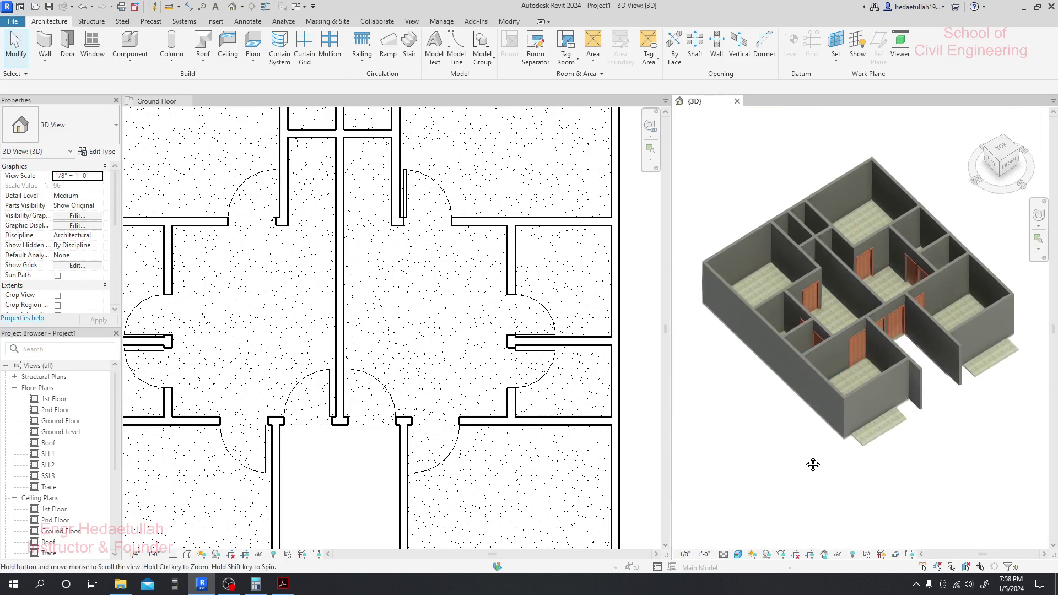
pyautogui.scroll(-1, 361, 484)
pyautogui.click(361, 484)
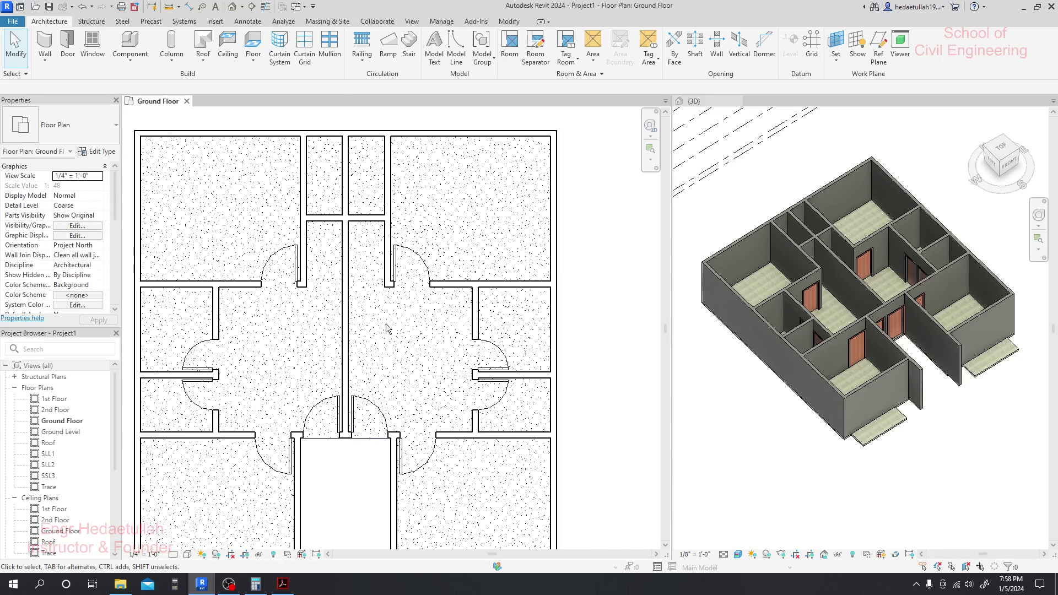
pyautogui.scroll(-3, 382, 293)
pyautogui.moveTo(382, 298); pyautogui.dragTo(390, 385, button='middle')
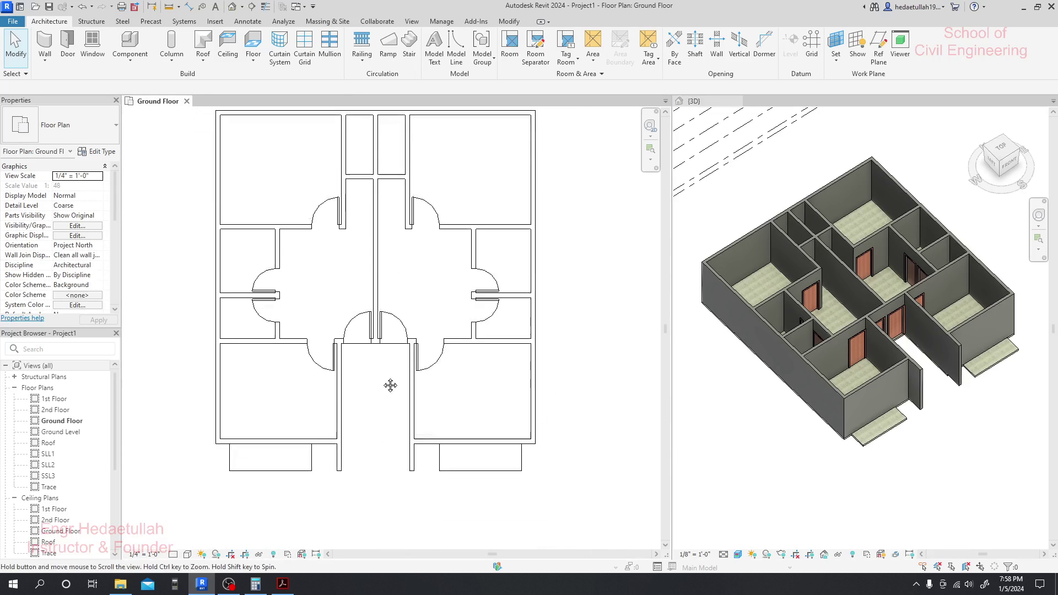
pyautogui.scroll(2, 344, 182)
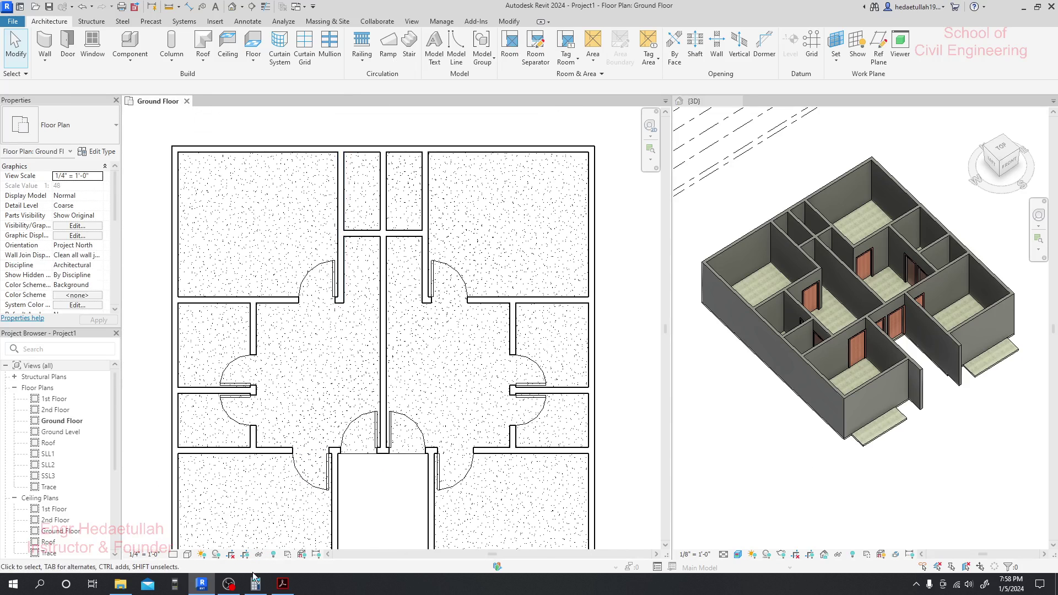
pyautogui.click(283, 584)
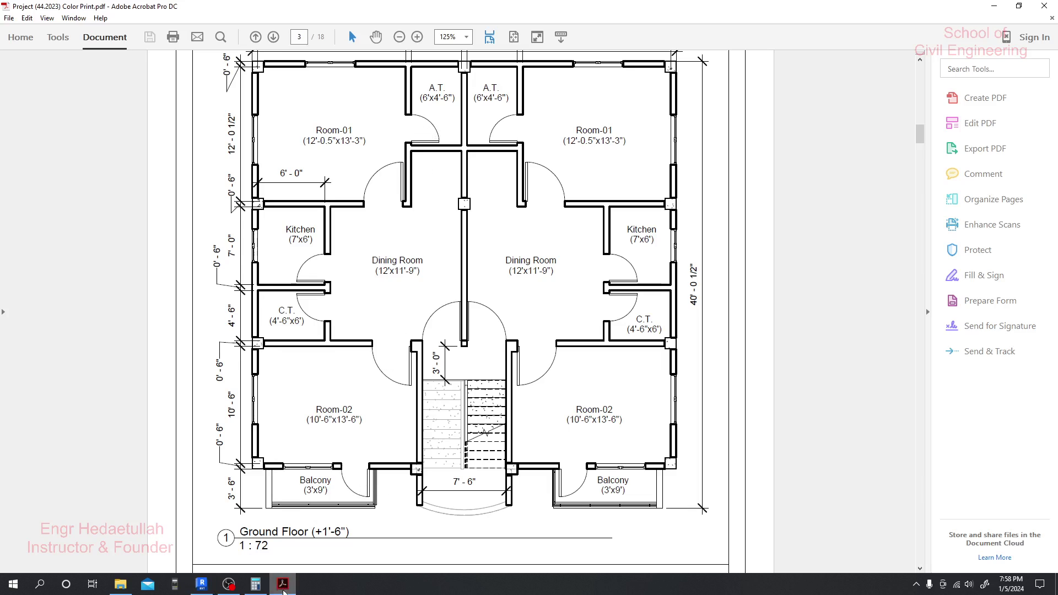
pyautogui.click(201, 584)
# - Place Single-Flush 30" x 84" doors in the left and right toilet walls
pyautogui.scroll(-1, 355, 337)
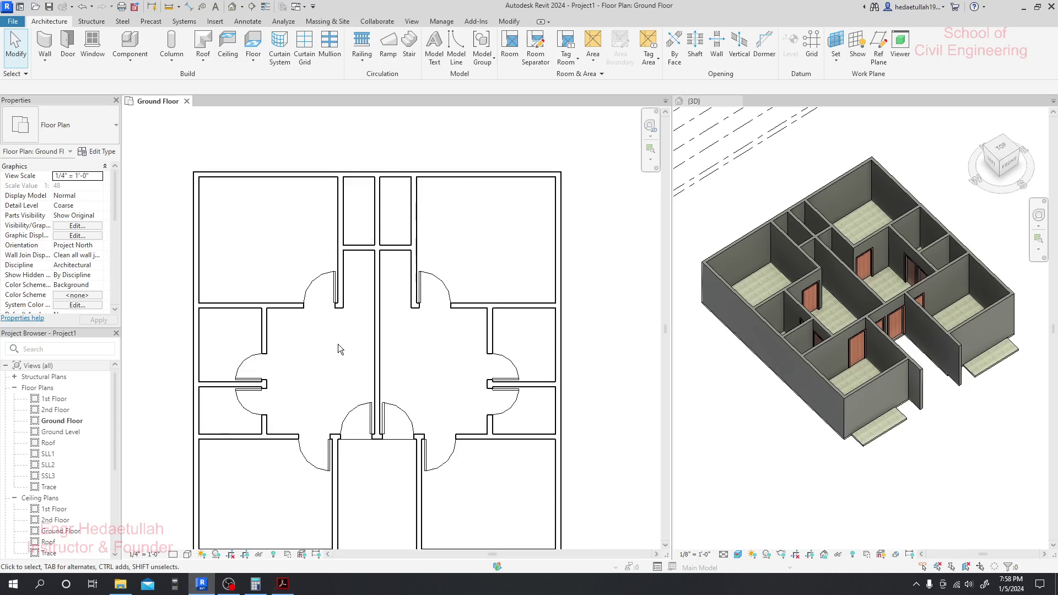
pyautogui.moveTo(343, 349); pyautogui.dragTo(390, 255, button='middle')
pyautogui.scroll(-1, 390, 255)
pyautogui.click(71, 51)
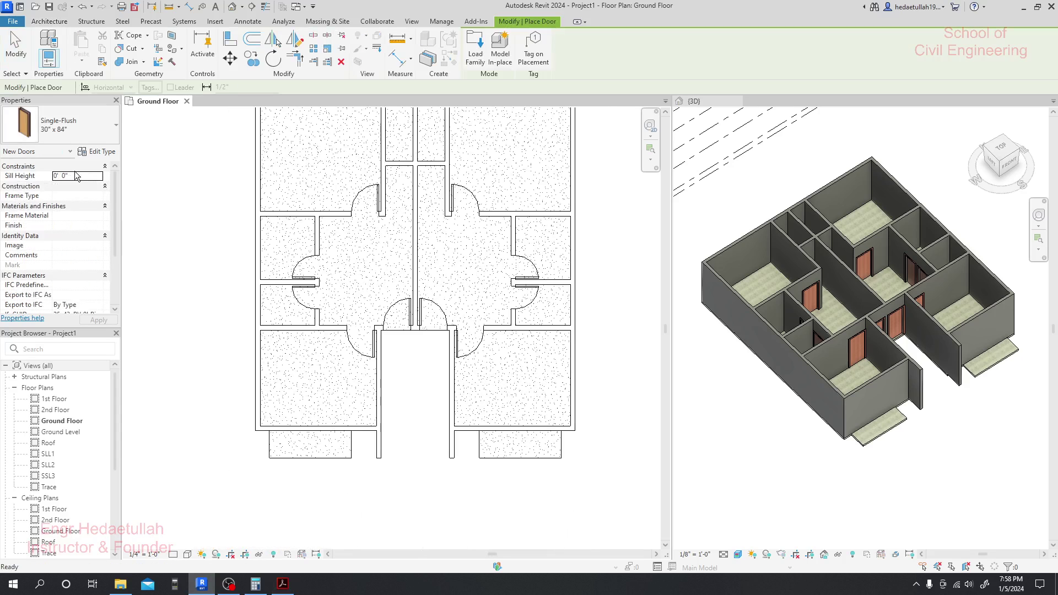
pyautogui.moveTo(415, 225); pyautogui.dragTo(418, 244, button='middle')
pyautogui.scroll(4, 418, 245)
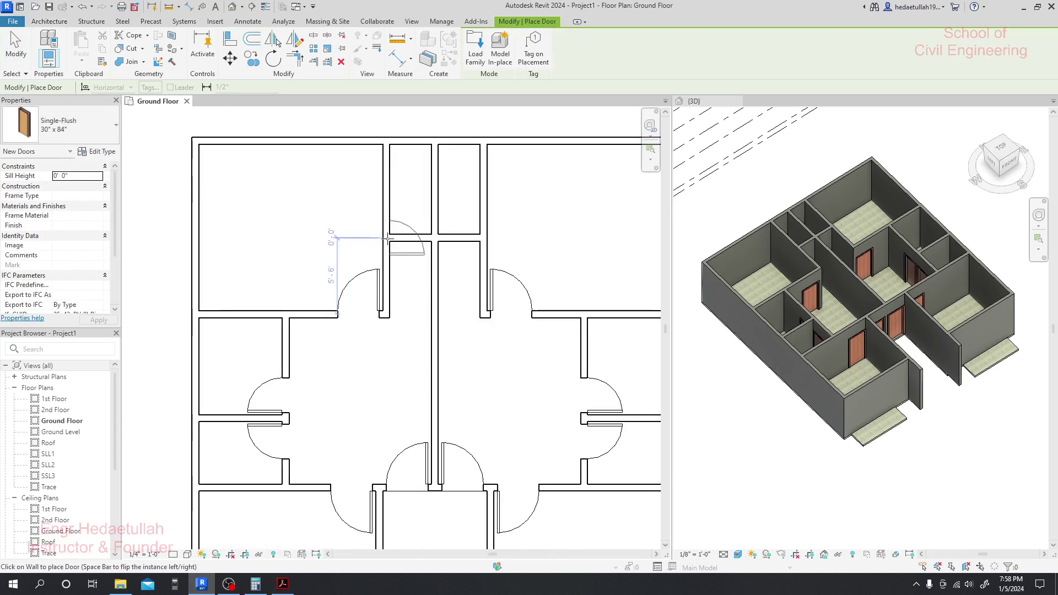
pyautogui.scroll(1, 394, 212)
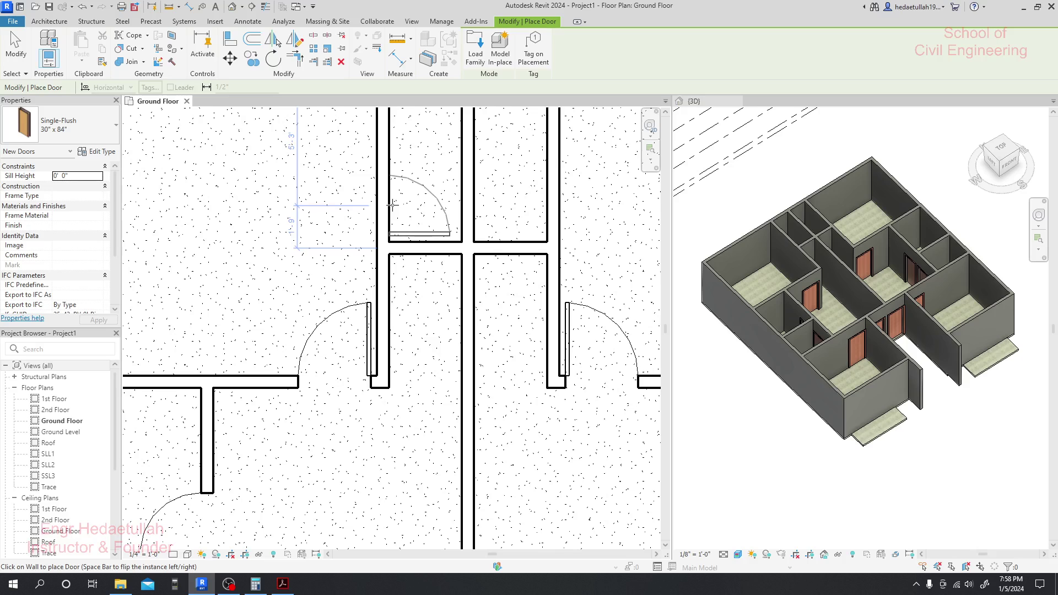
pyautogui.click(393, 205)
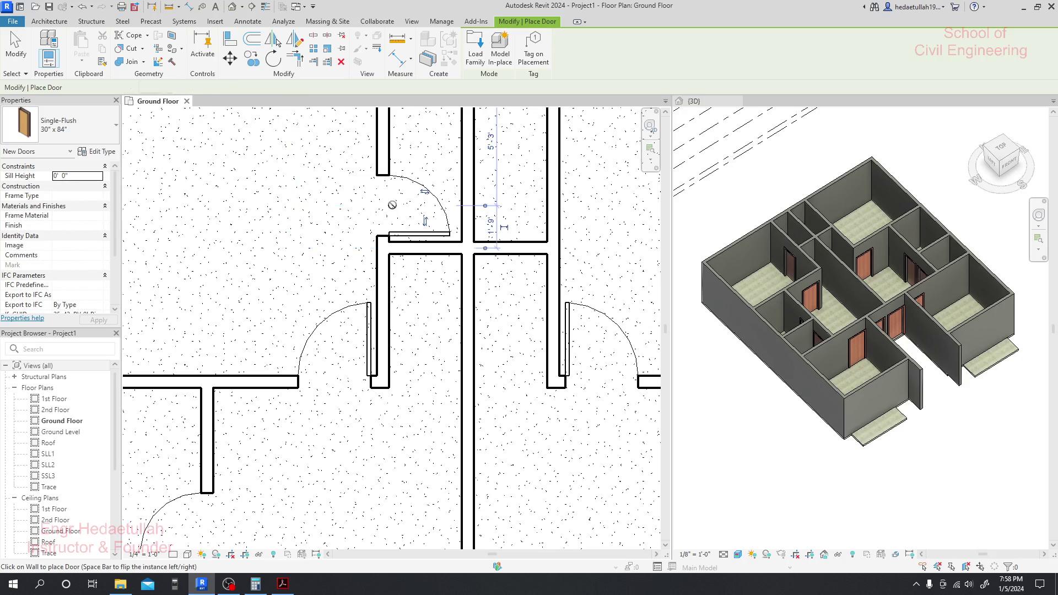
pyautogui.click(548, 208)
# - Add Single-Flush doors to the left and right balcony walls
pyautogui.scroll(-4, 430, 283)
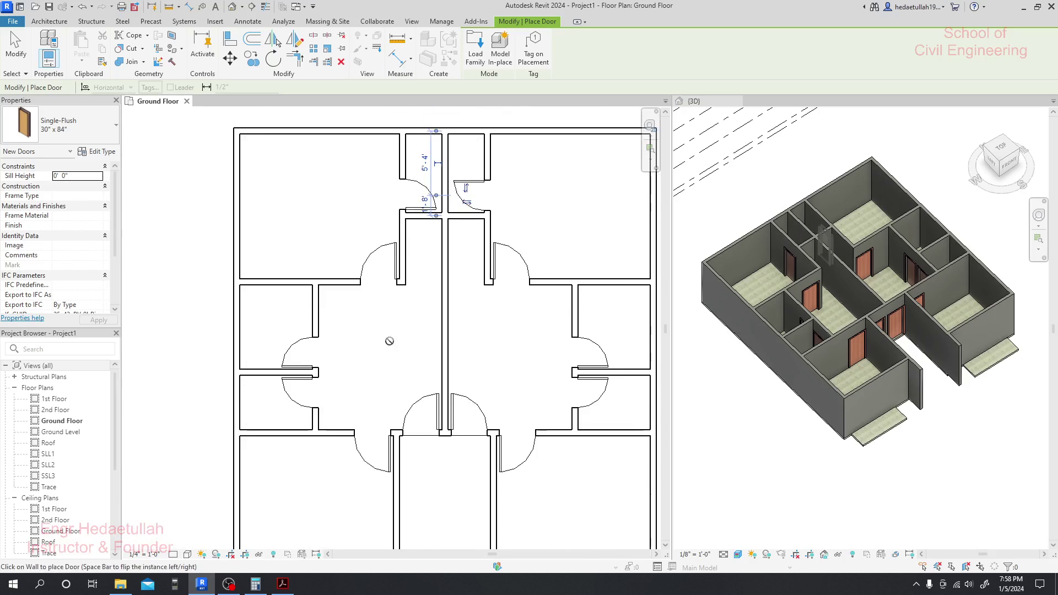
pyautogui.scroll(3, 347, 406)
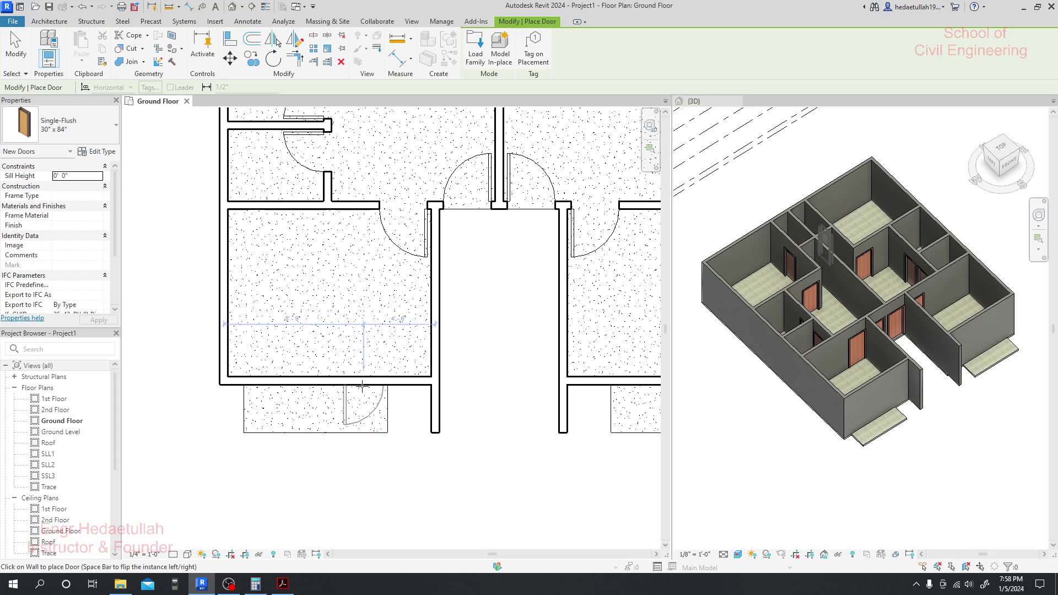
pyautogui.click(362, 386)
pyautogui.moveTo(404, 415); pyautogui.dragTo(404, 416, button='middle')
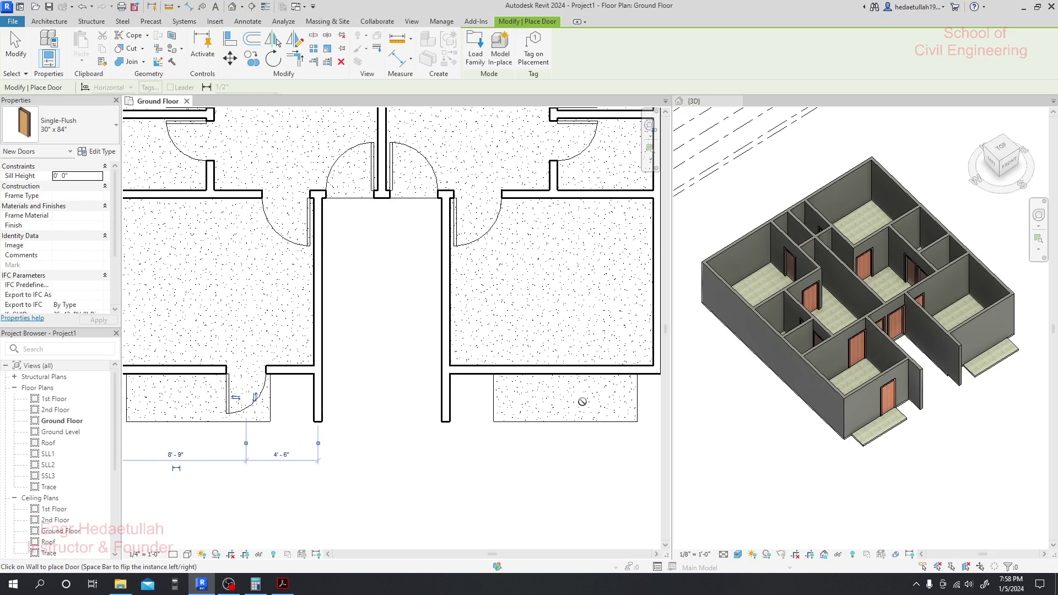
pyautogui.click(517, 372)
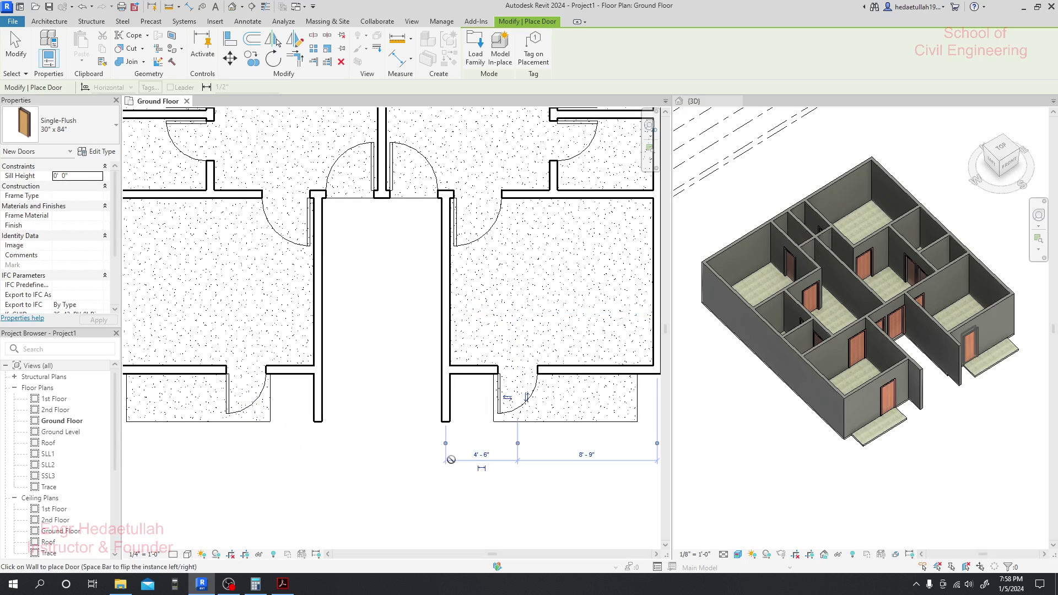
pyautogui.scroll(-2, 428, 461)
pyautogui.press('Escape')
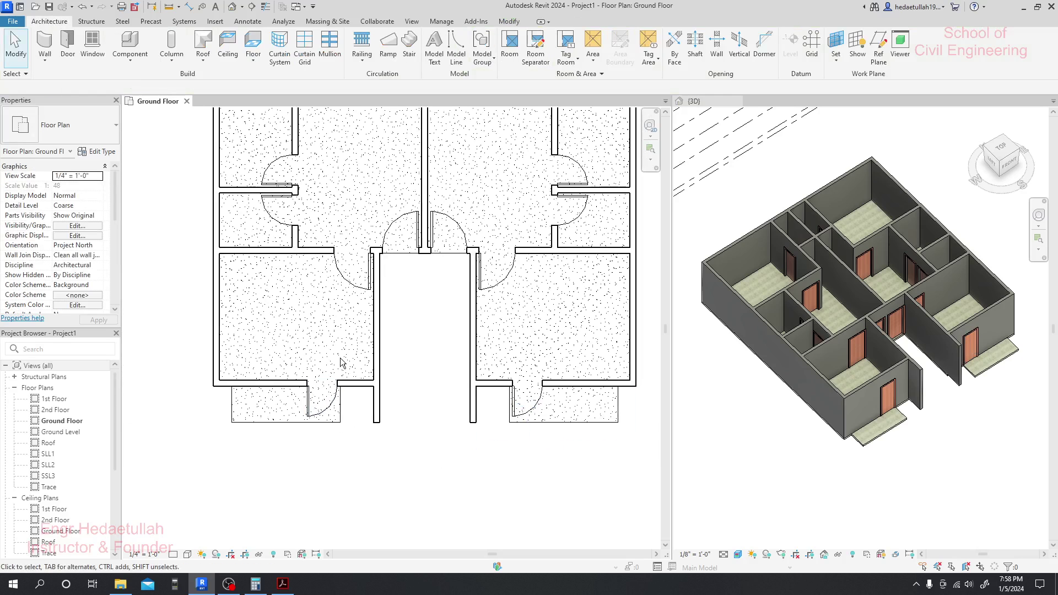
# - Change the left toilet door's offset dimension from 1' 9" to 1' 8"
pyautogui.scroll(-2, 339, 331)
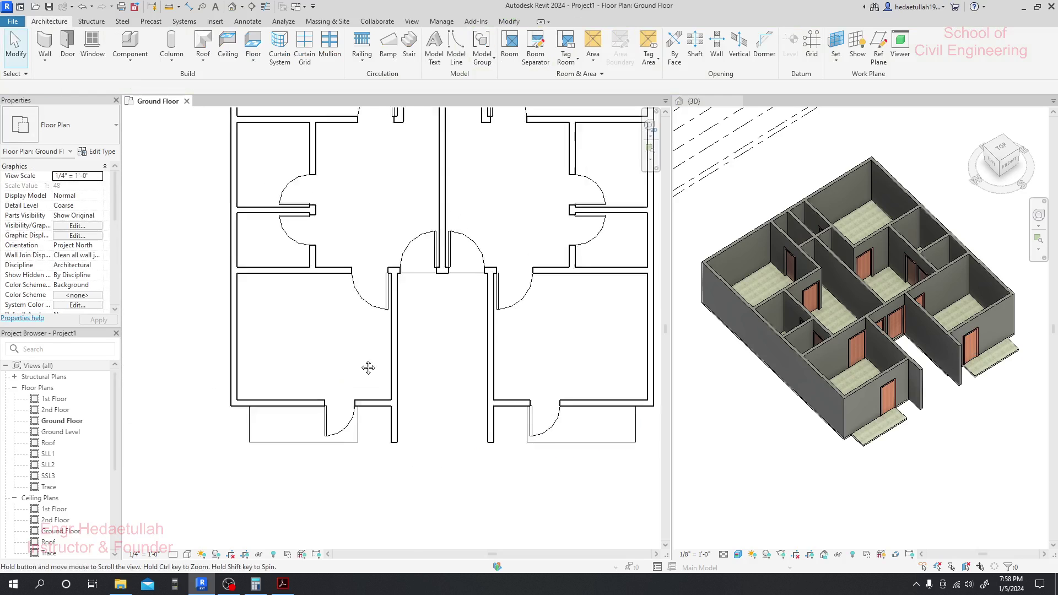
pyautogui.scroll(3, 430, 298)
pyautogui.scroll(4, 419, 303)
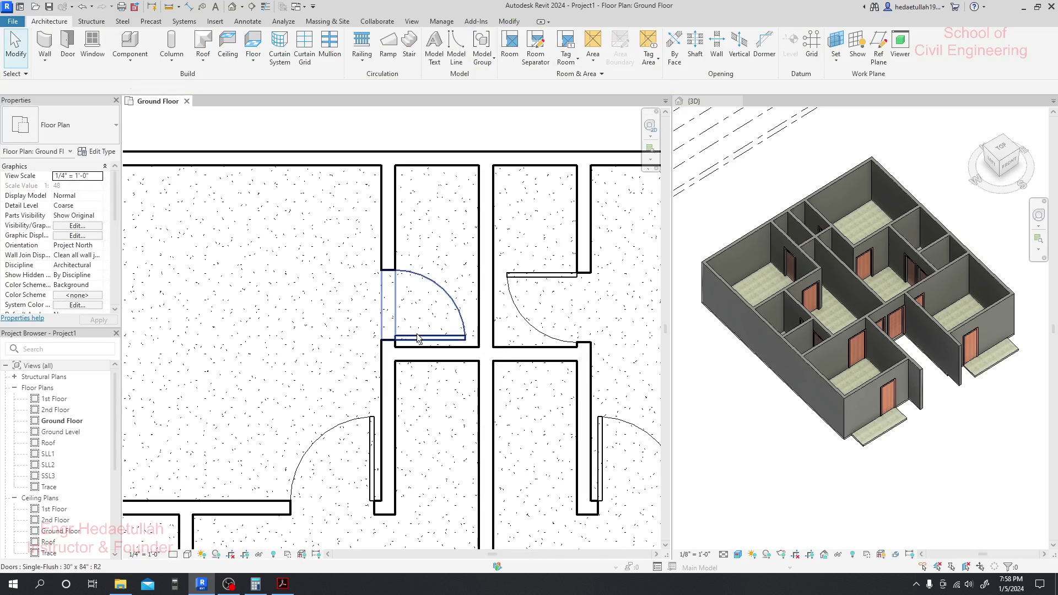
pyautogui.click(418, 337)
pyautogui.scroll(2, 410, 353)
pyautogui.moveTo(446, 424); pyautogui.dragTo(337, 406, button='middle')
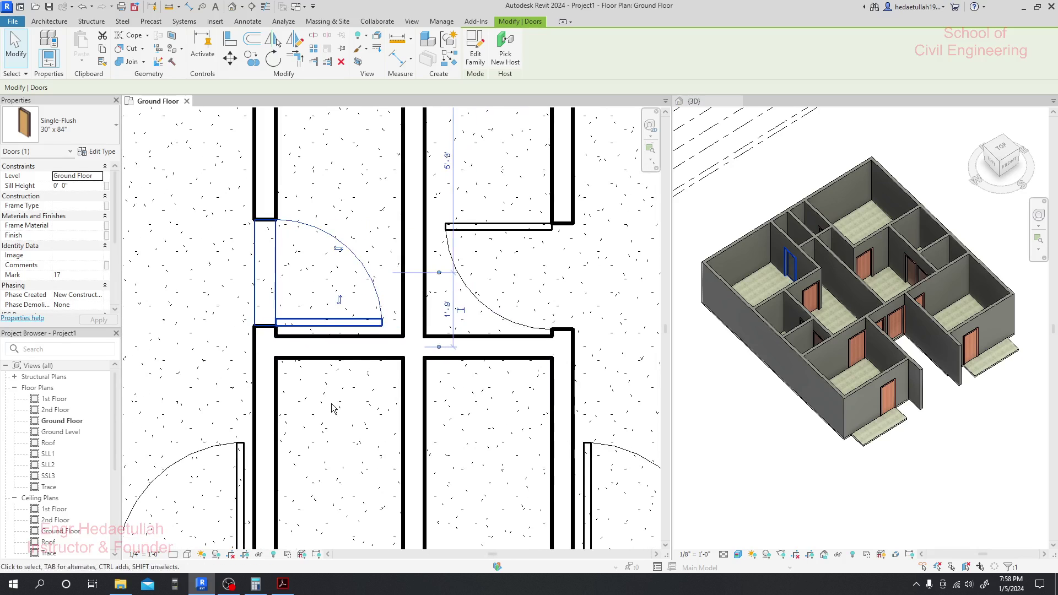
pyautogui.click(451, 307)
pyautogui.click(436, 310)
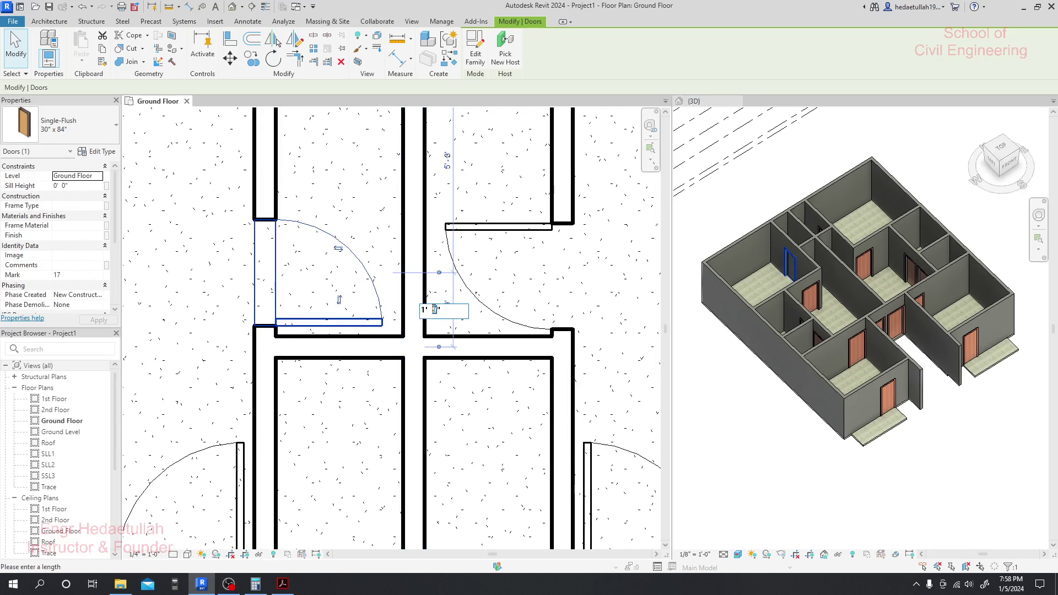
pyautogui.write('8')
pyautogui.press('Return')
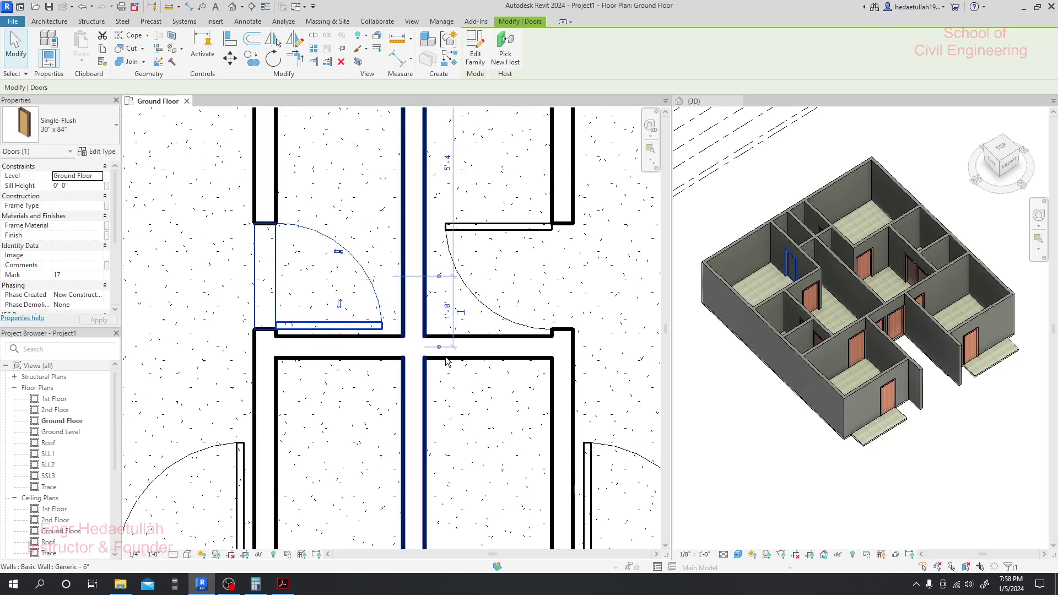
pyautogui.press('Escape')
# - Select the right toilet door to confirm both toilet doors mirror each other, then deselect it
pyautogui.click(502, 254)
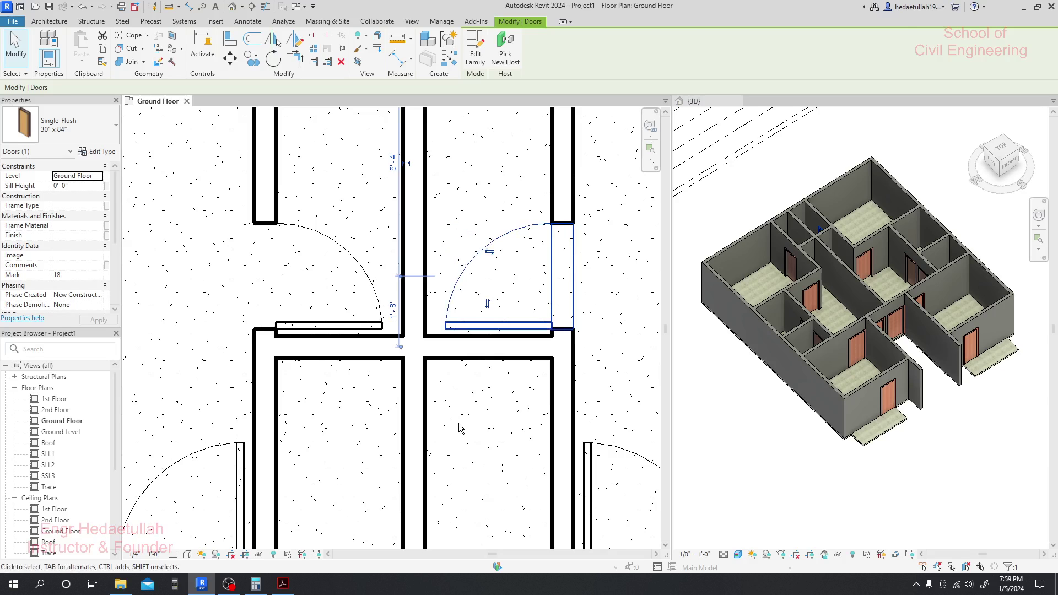
pyautogui.press('Escape')
pyautogui.scroll(-2, 493, 386)
pyautogui.scroll(-5, 495, 416)
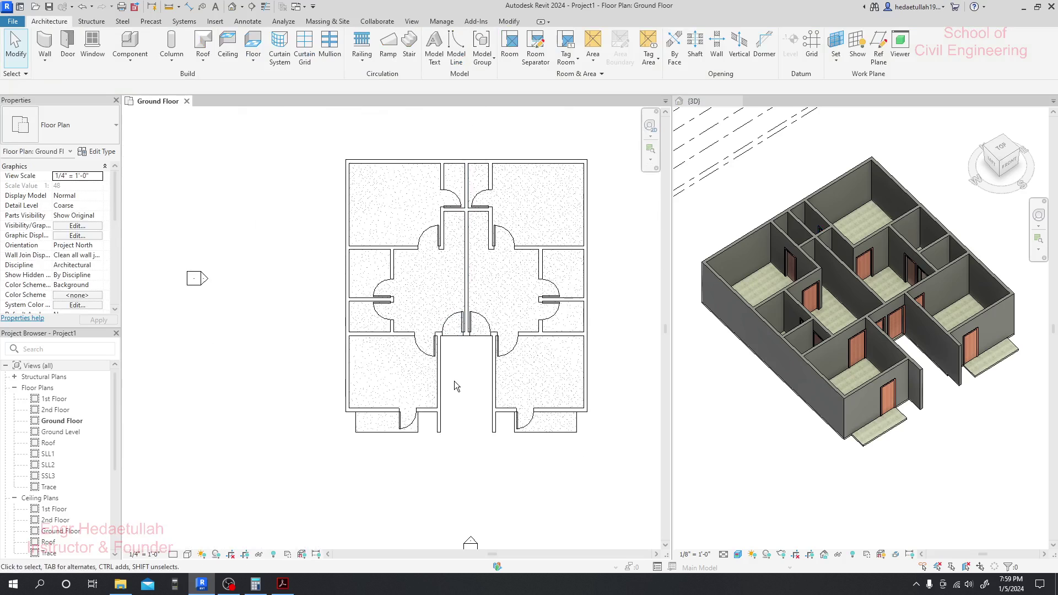
pyautogui.scroll(4, 434, 429)
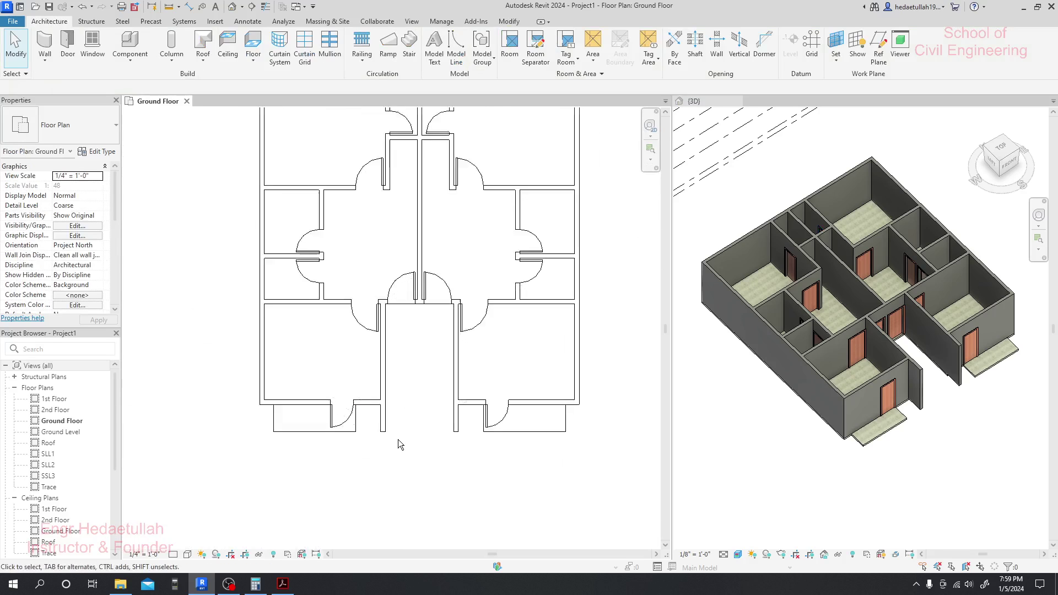
pyautogui.click(333, 423)
pyautogui.scroll(3, 333, 423)
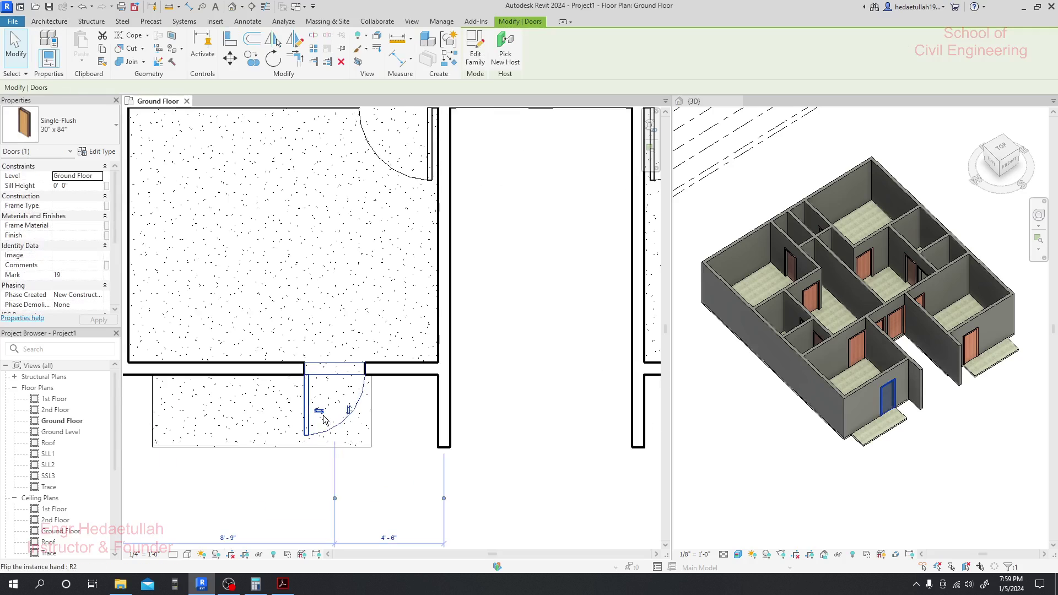
pyautogui.scroll(-2, 541, 415)
pyautogui.click(541, 415)
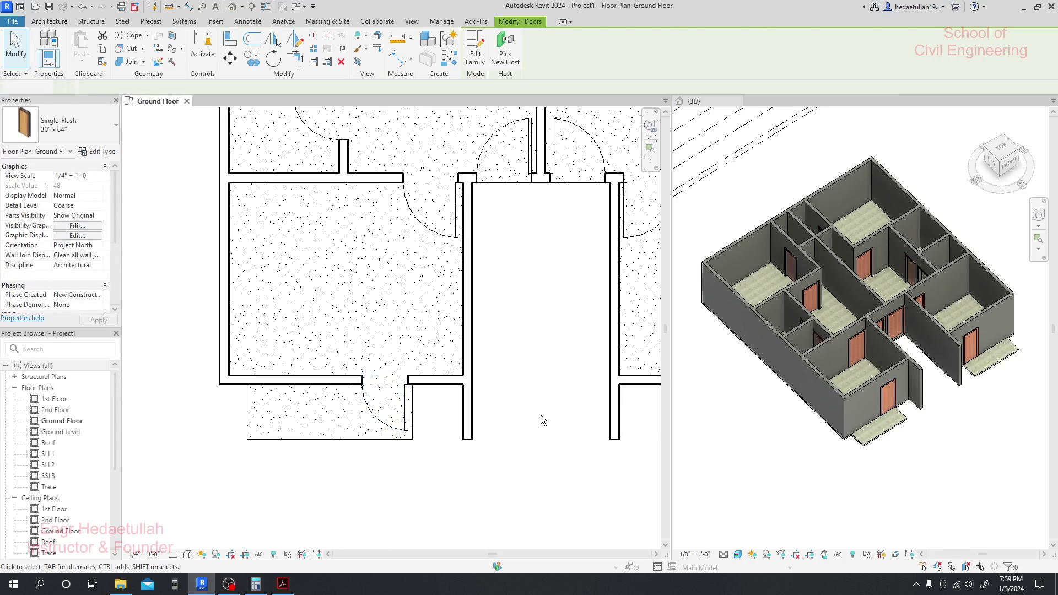
pyautogui.moveTo(540, 415); pyautogui.dragTo(339, 411, button='middle')
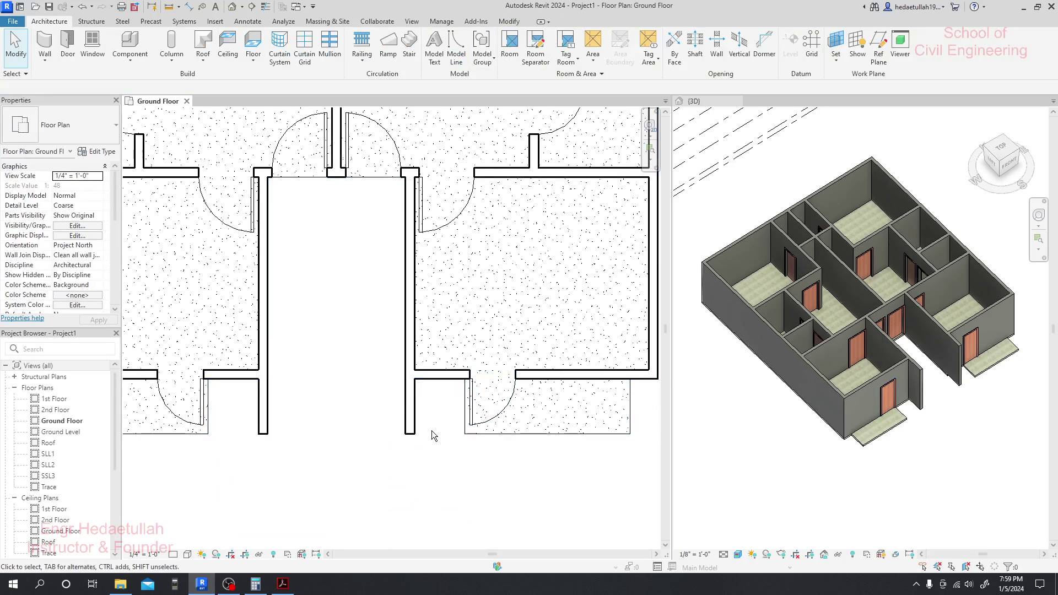
pyautogui.scroll(-3, 432, 432)
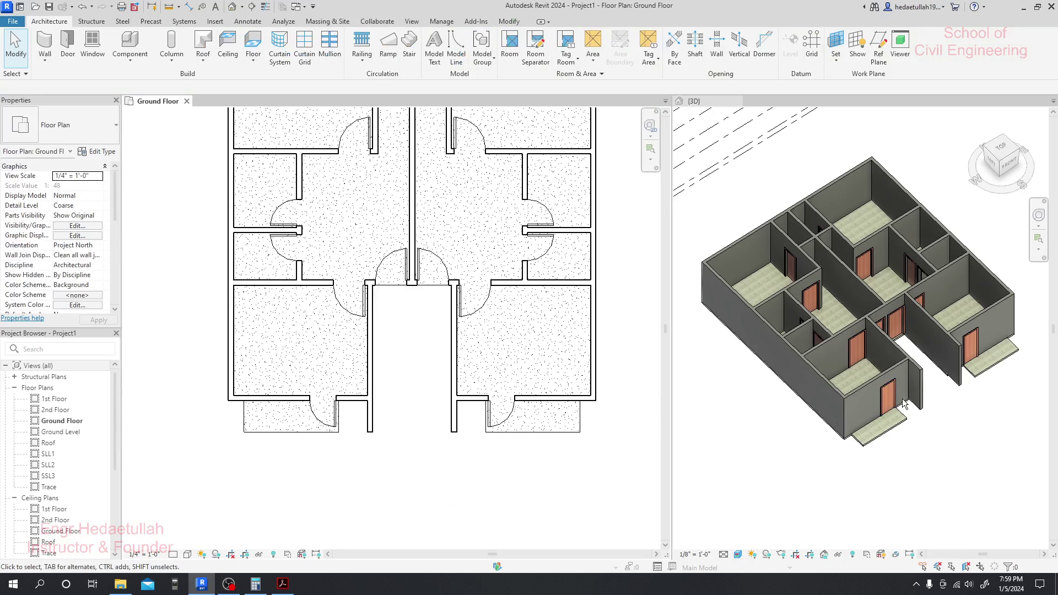
pyautogui.scroll(6, 891, 398)
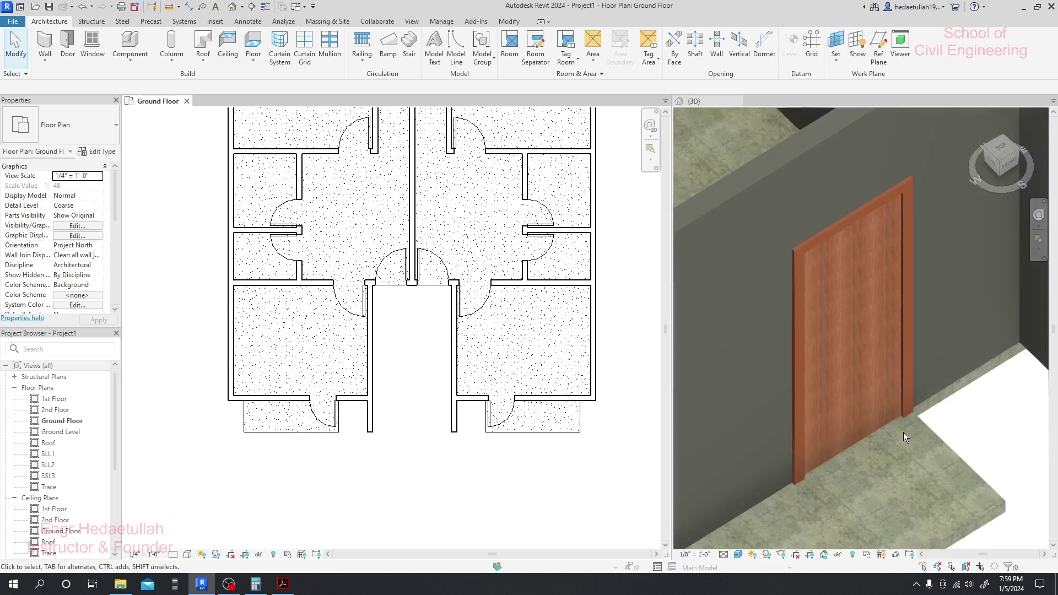
pyautogui.scroll(-6, 898, 388)
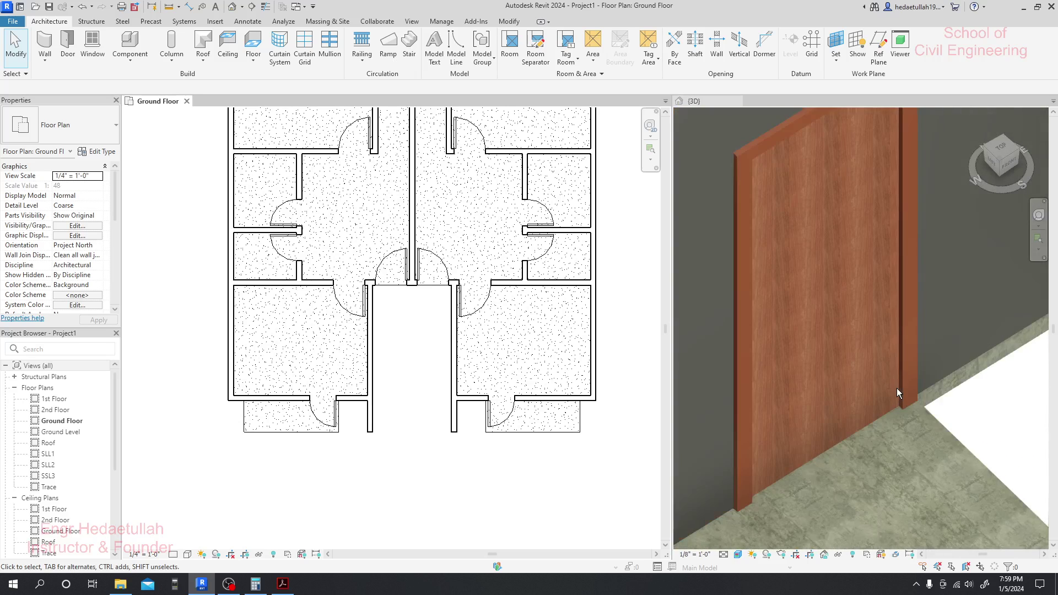
pyautogui.scroll(-5, 897, 388)
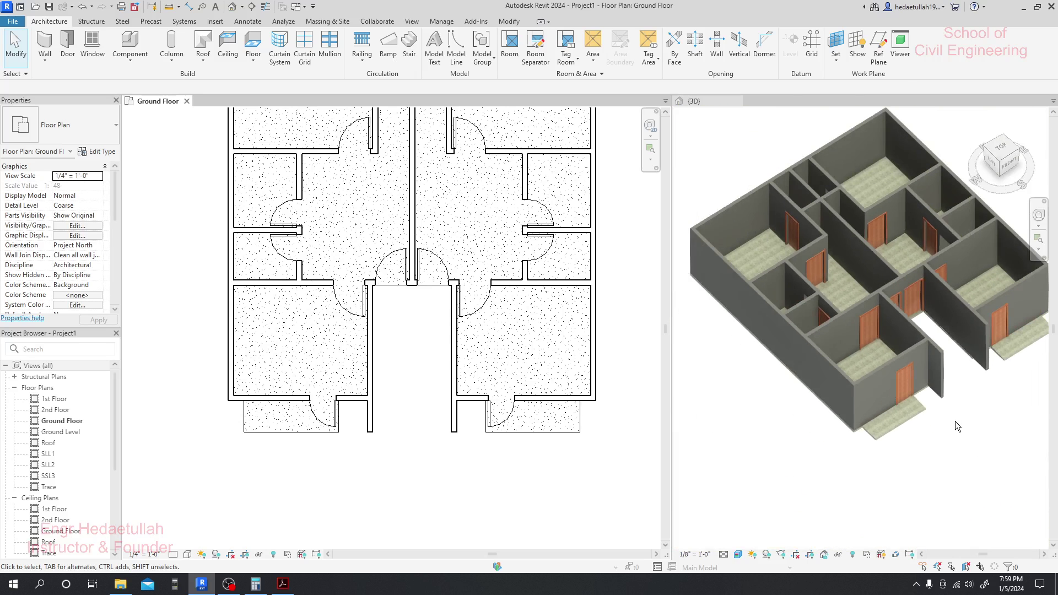
pyautogui.click(952, 425)
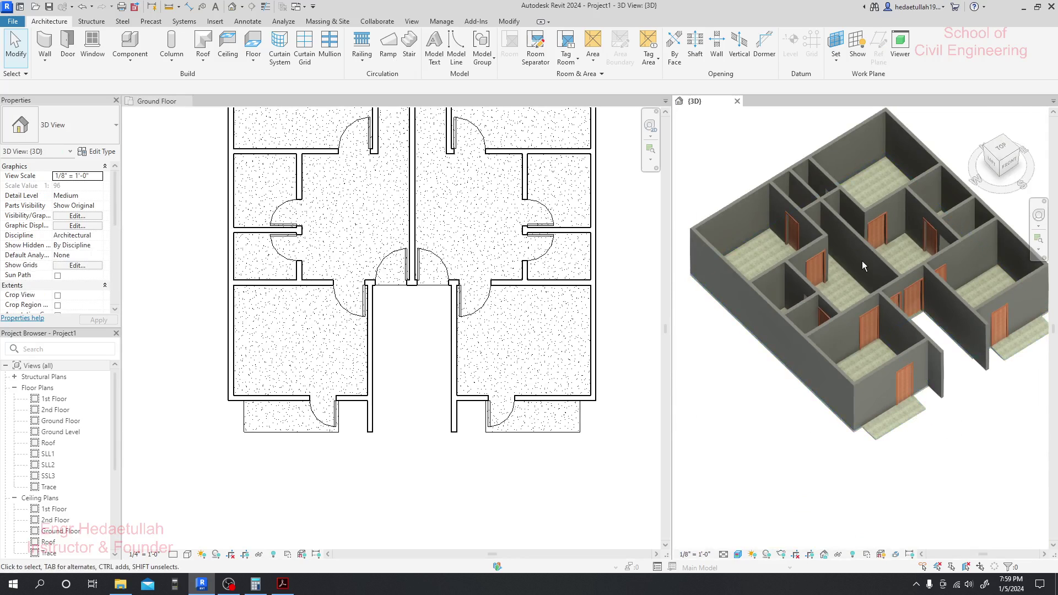
pyautogui.click(405, 505)
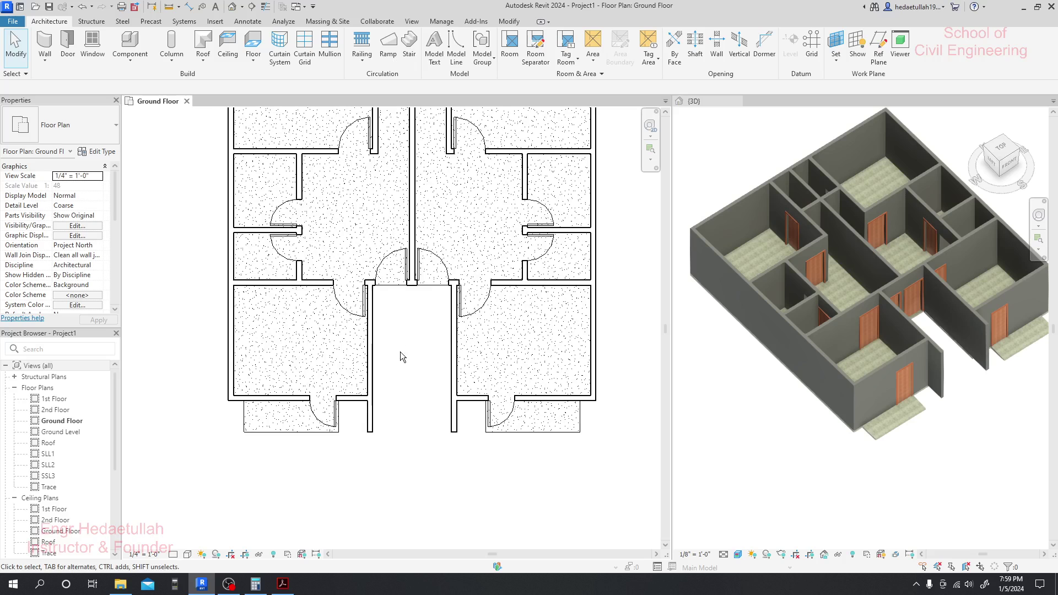
pyautogui.scroll(-5, 401, 358)
# - Change the left balcony door's distance to the adjacent wall from 4'-6" to 4' 9"
pyautogui.moveTo(387, 445); pyautogui.dragTo(396, 426, button='middle')
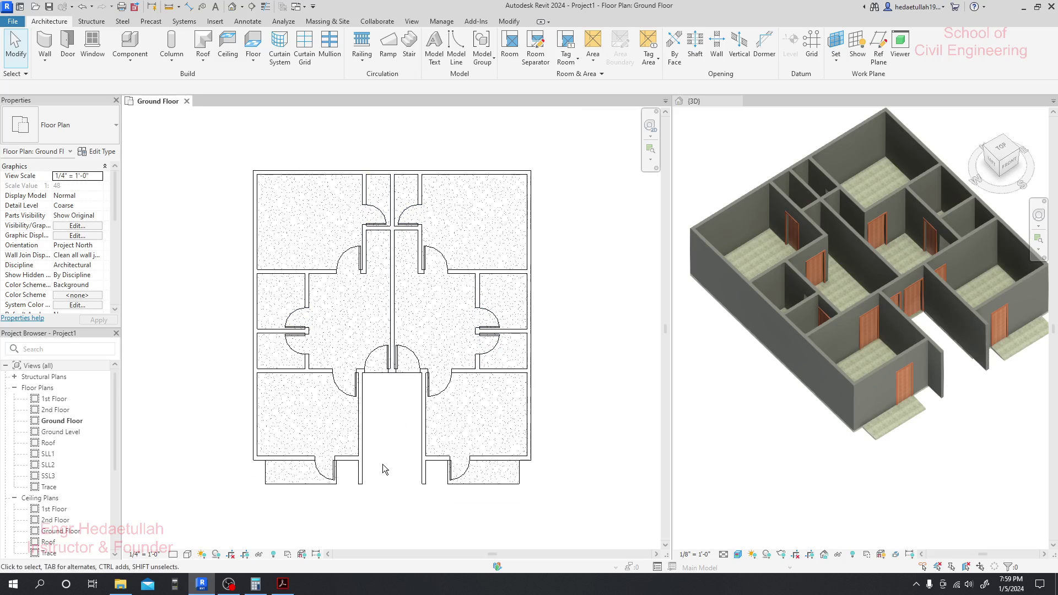
pyautogui.scroll(6, 335, 472)
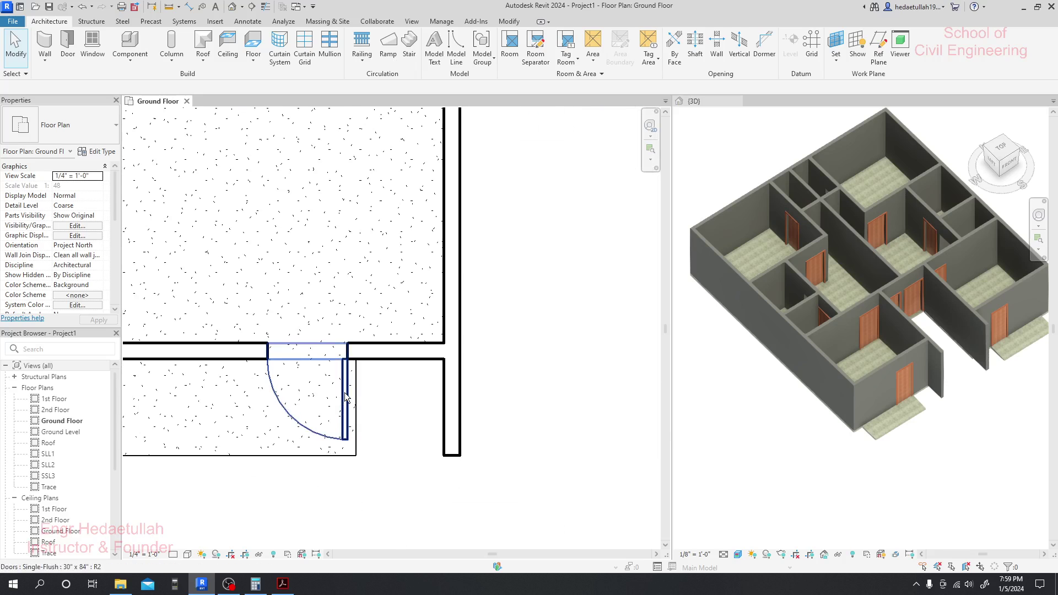
pyautogui.click(344, 399)
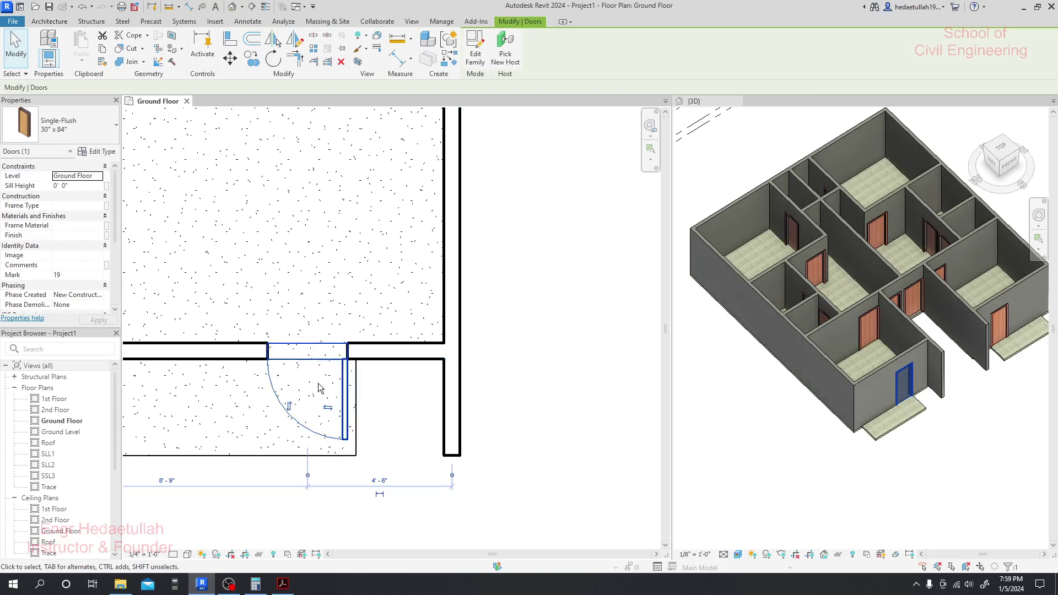
pyautogui.click(380, 480)
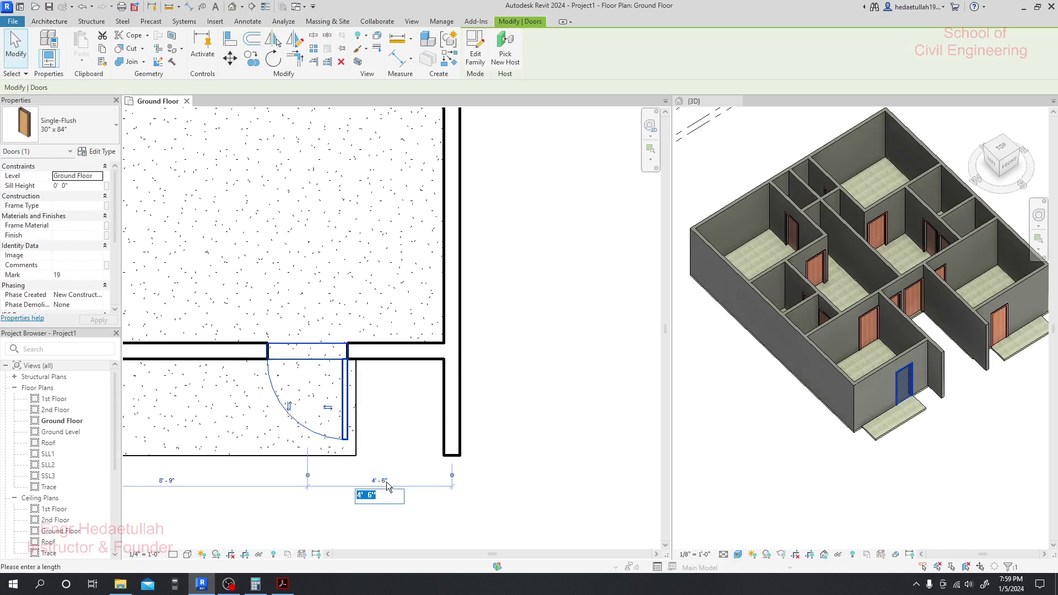
pyautogui.click(371, 494)
pyautogui.press('Return')
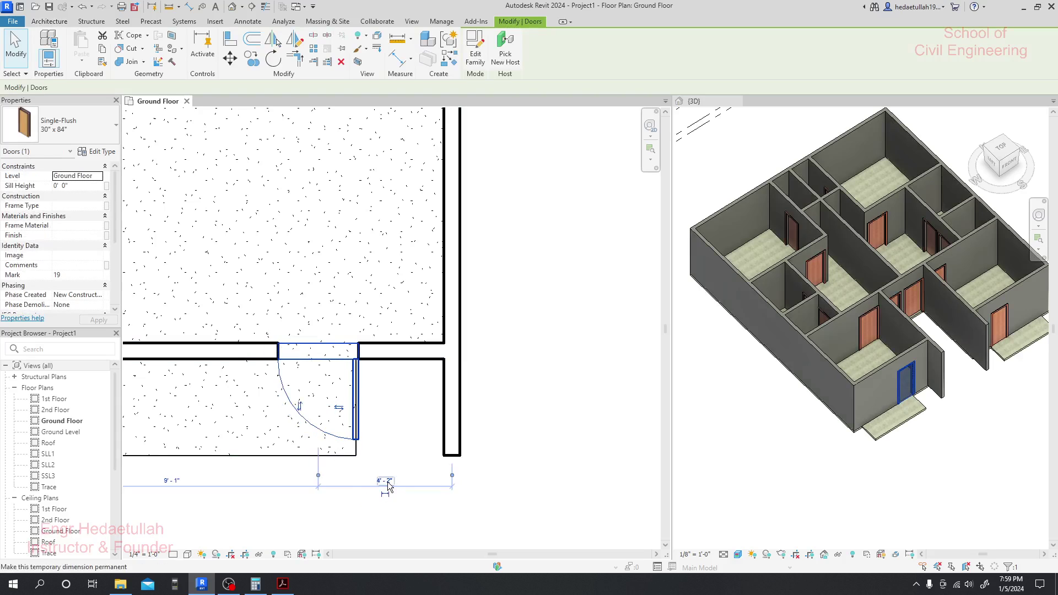
pyautogui.click(388, 491)
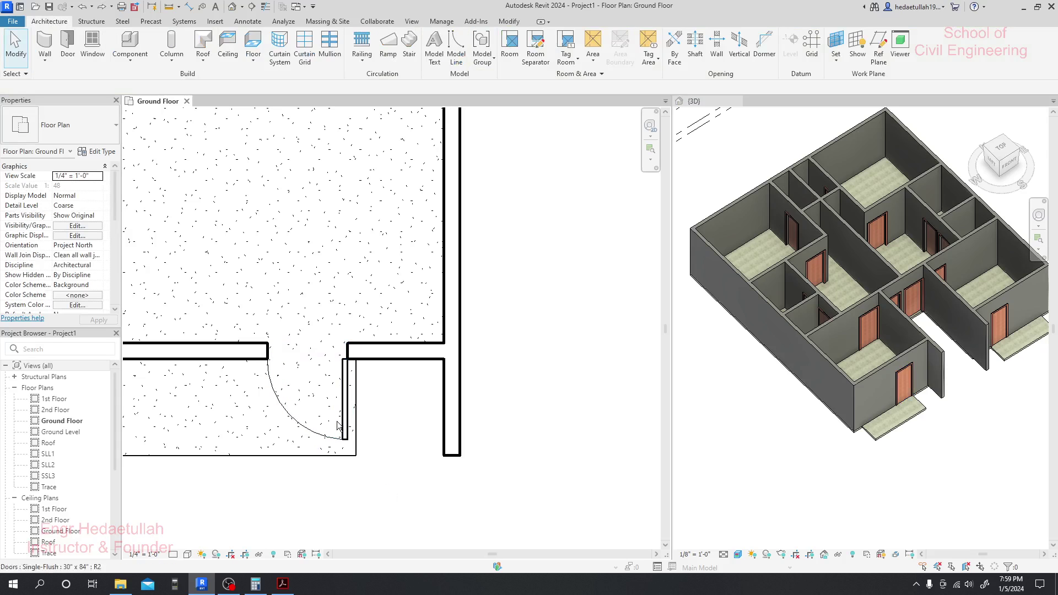
pyautogui.click(347, 419)
pyautogui.click(381, 482)
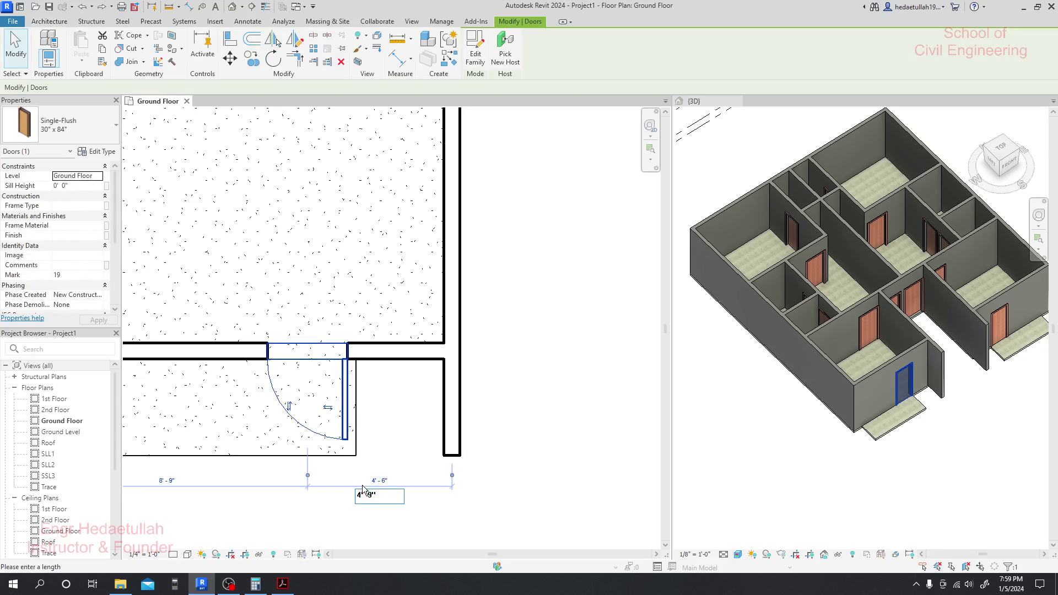
pyautogui.write('4\' 9"')
pyautogui.press('Return')
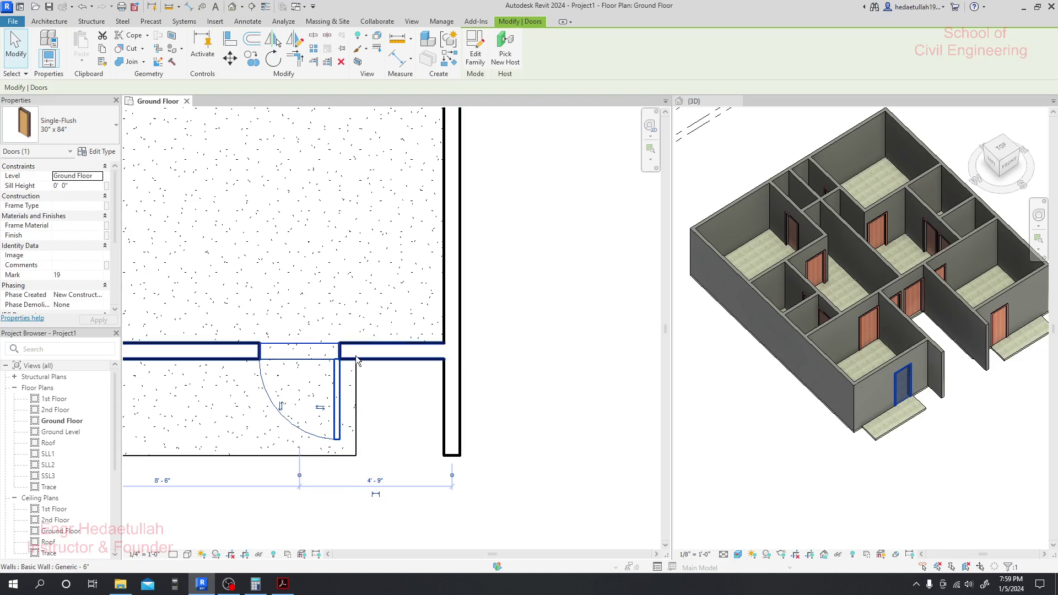
pyautogui.press('Escape')
# - Review the PDF's page 3 ground-floor plan and page 2 render, then return to Revit
pyautogui.click(283, 583)
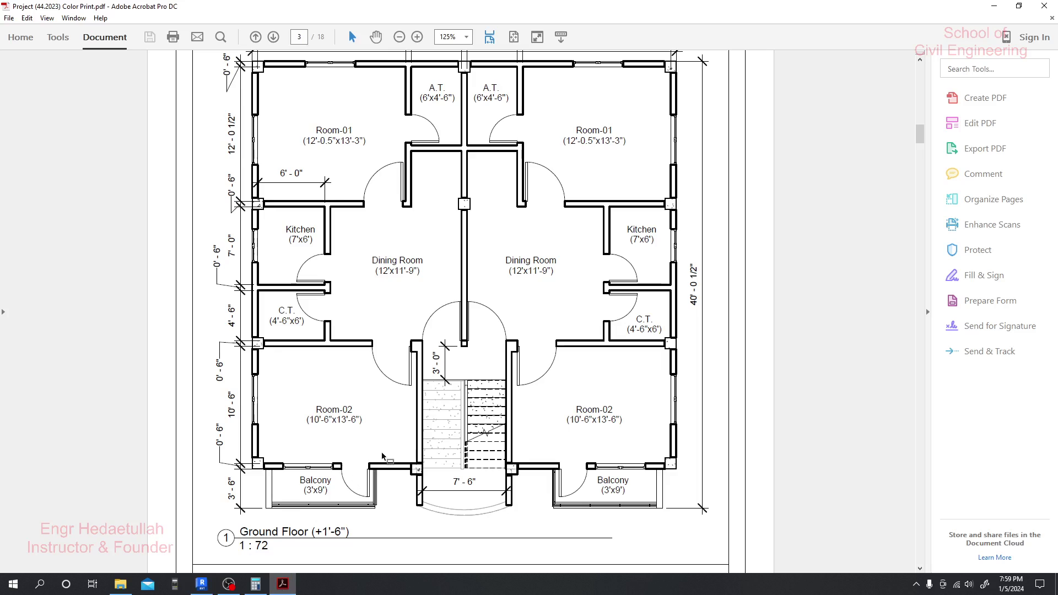
pyautogui.scroll(2, 357, 512)
pyautogui.scroll(-5, 358, 510)
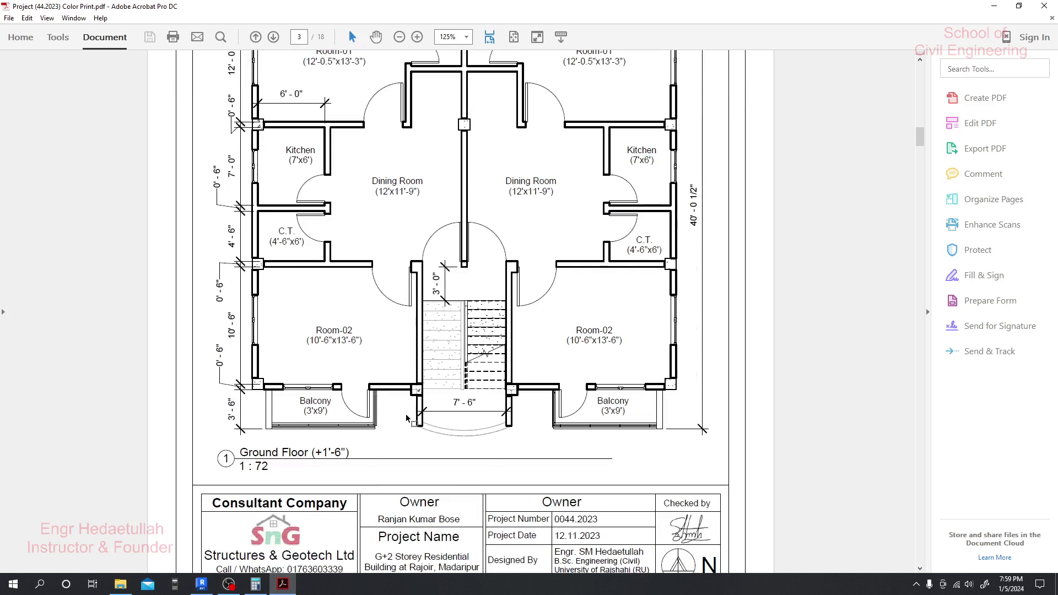
pyautogui.scroll(20, 408, 418)
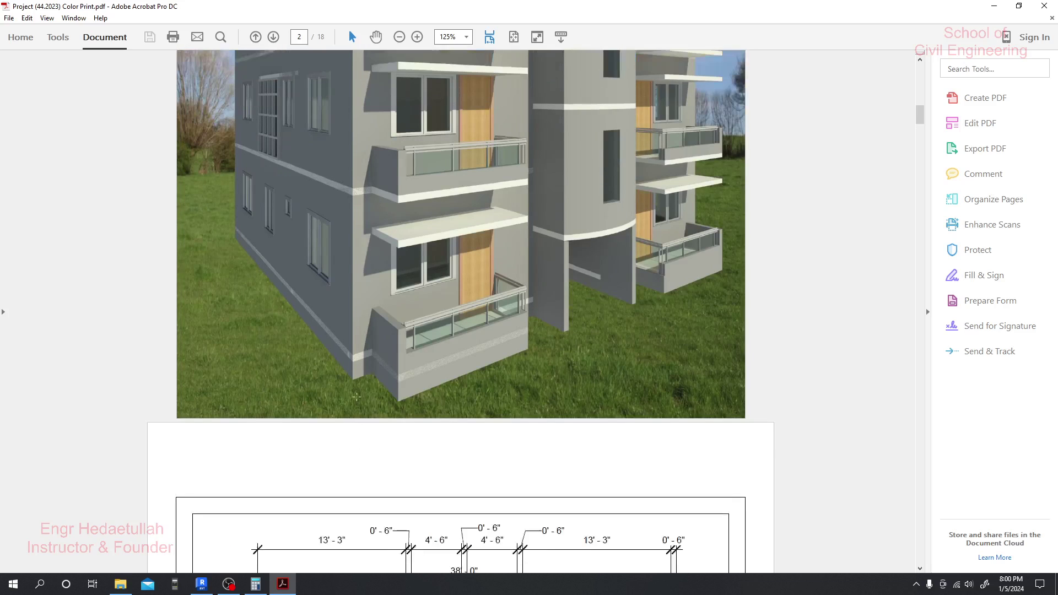
pyautogui.click(202, 584)
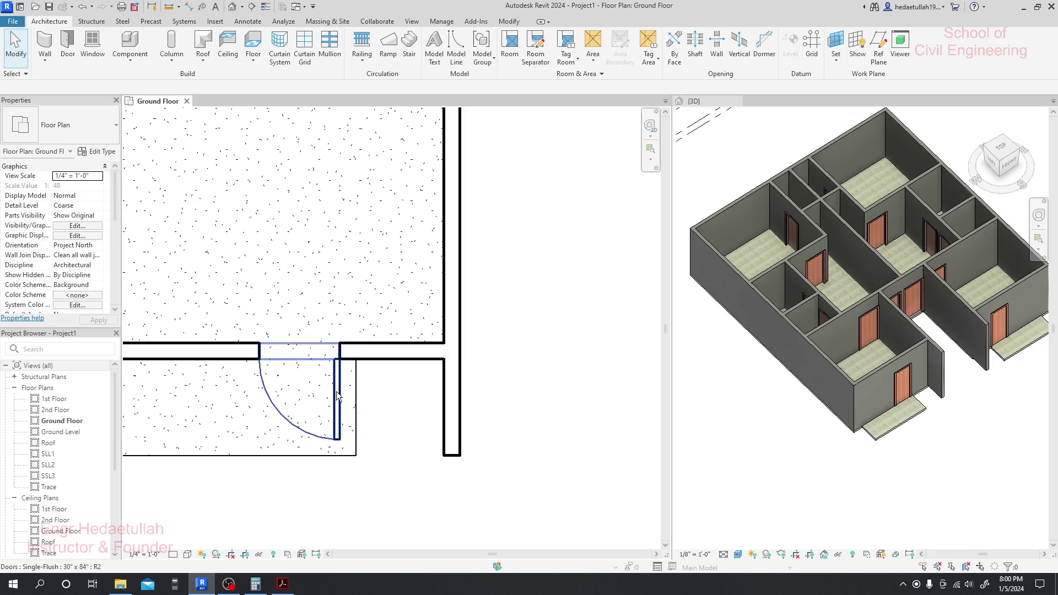
# - Set the right unit's balcony door distance to its wall to 4' 8"
pyautogui.scroll(-1, 334, 395)
pyautogui.scroll(-3, 431, 436)
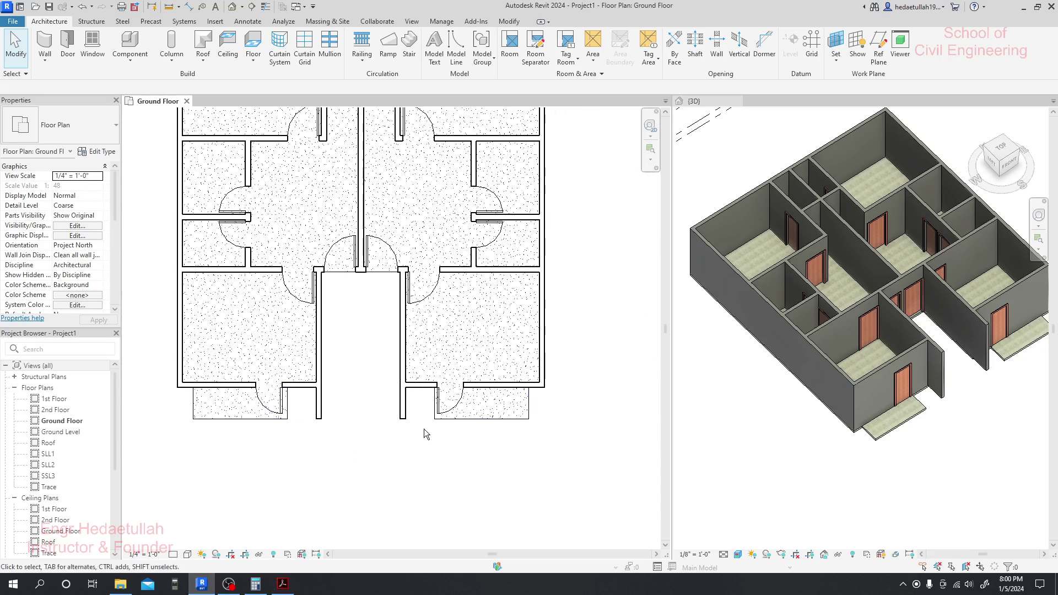
pyautogui.scroll(4, 452, 401)
pyautogui.click(452, 391)
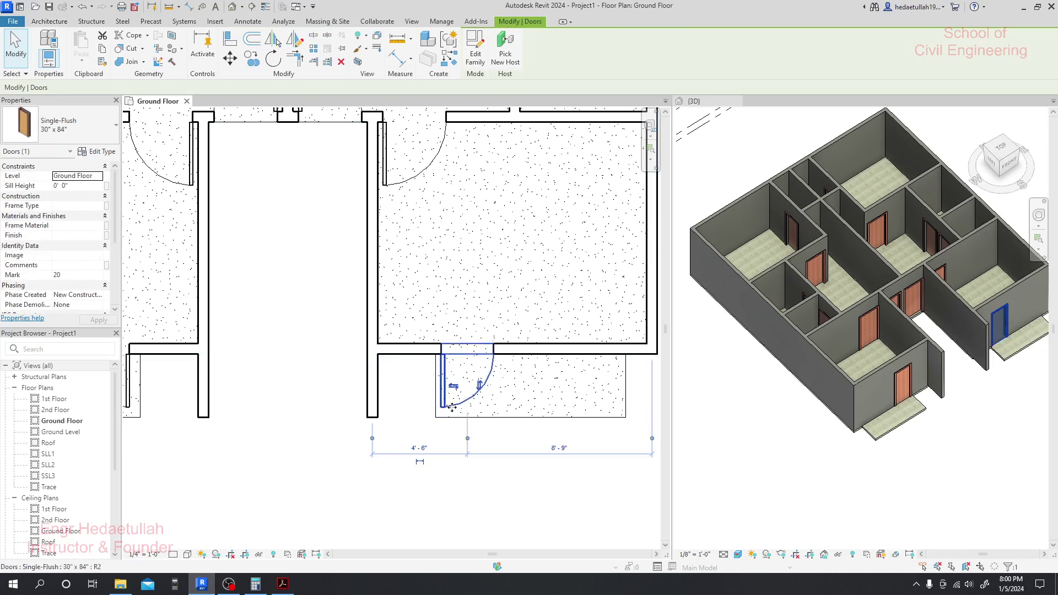
pyautogui.click(420, 449)
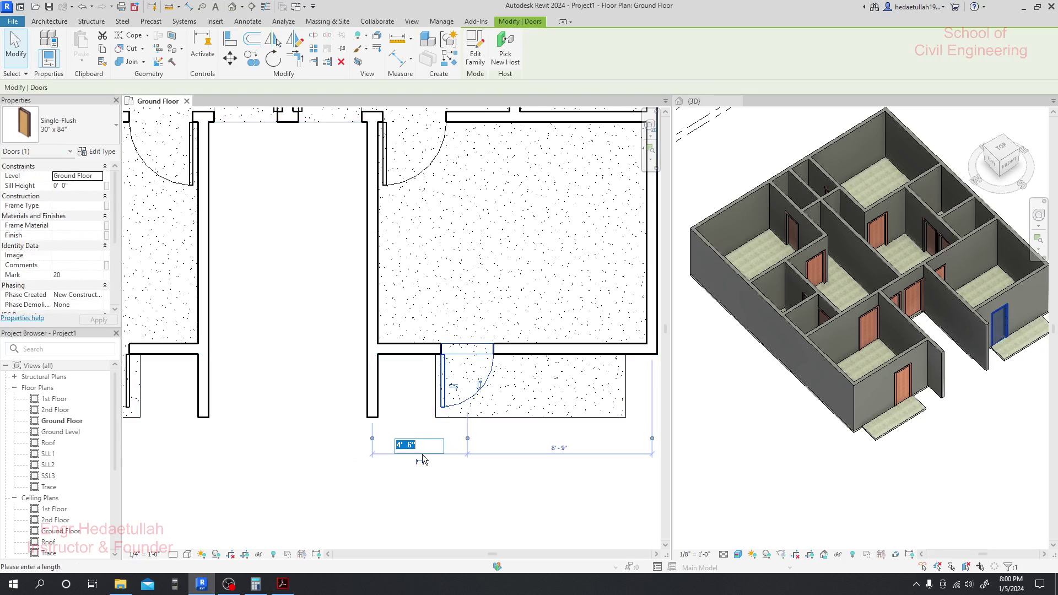
pyautogui.click(410, 445)
pyautogui.press('Return')
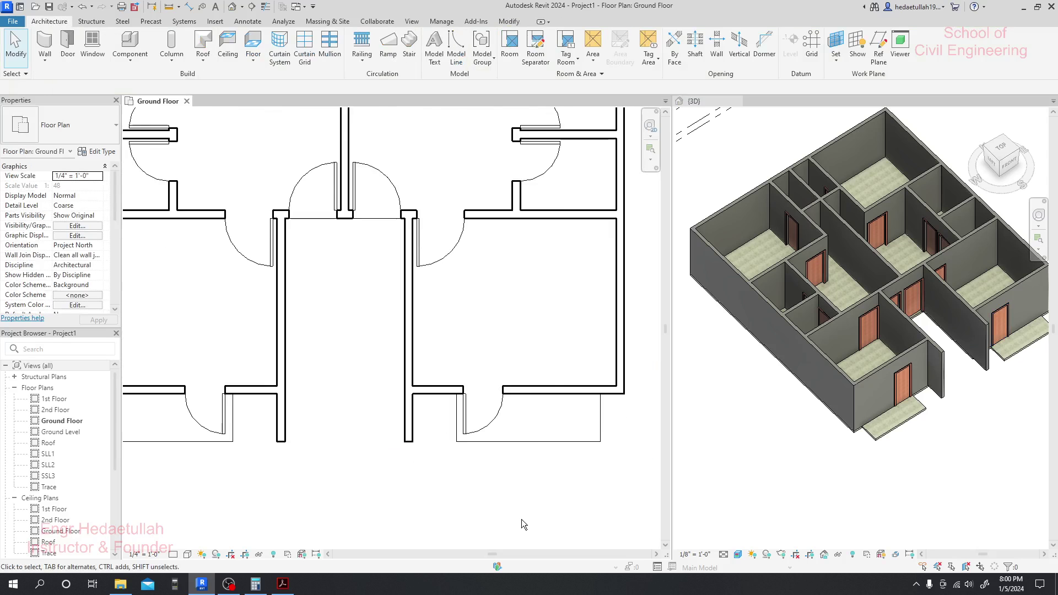
pyautogui.scroll(-5, 524, 508)
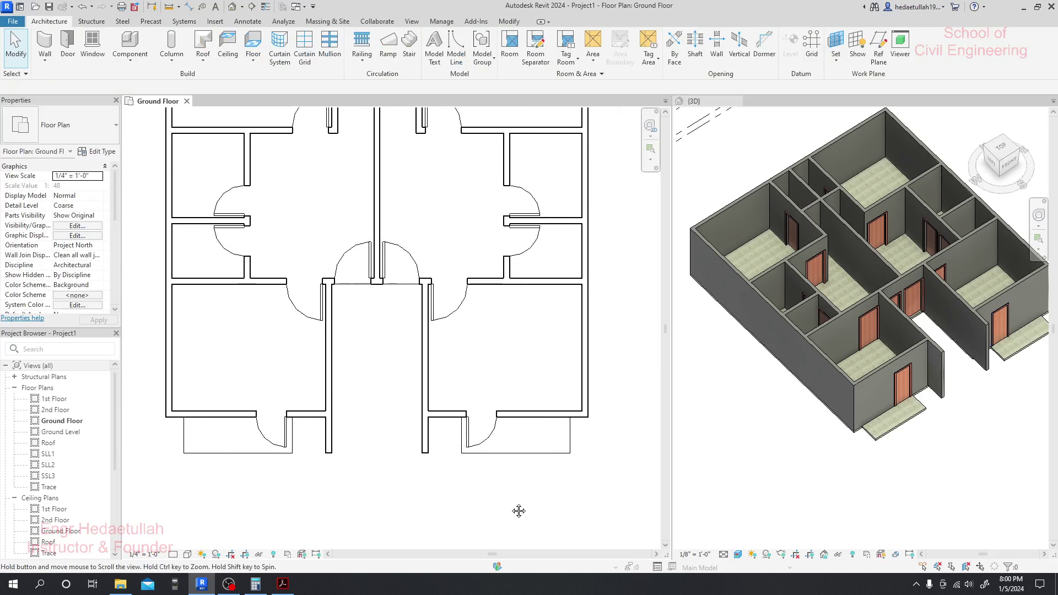
pyautogui.moveTo(418, 410); pyautogui.dragTo(418, 477, button='middle')
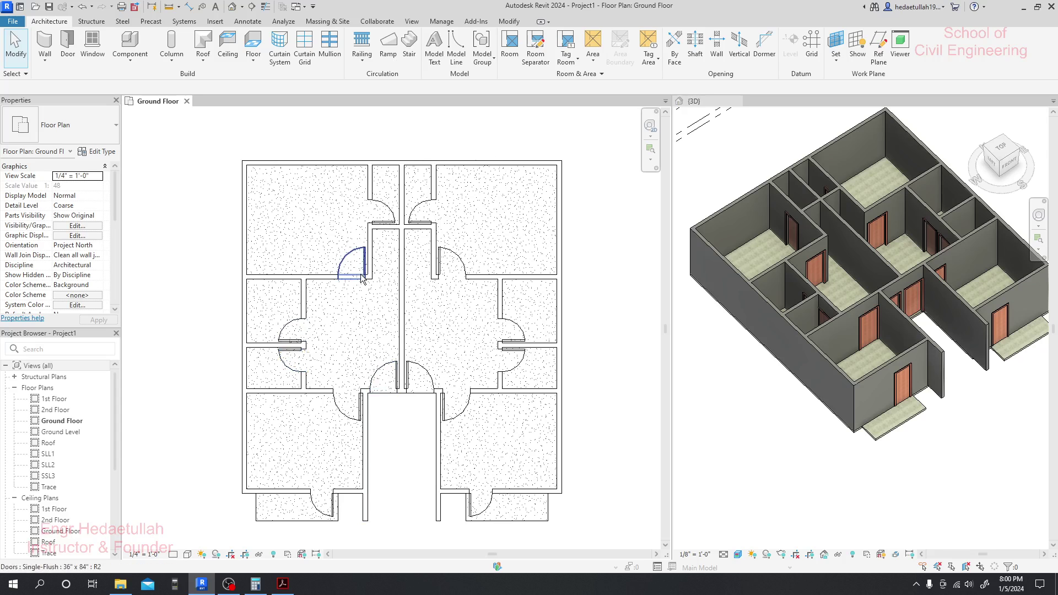
pyautogui.moveTo(406, 484); pyautogui.dragTo(418, 467, button='middle')
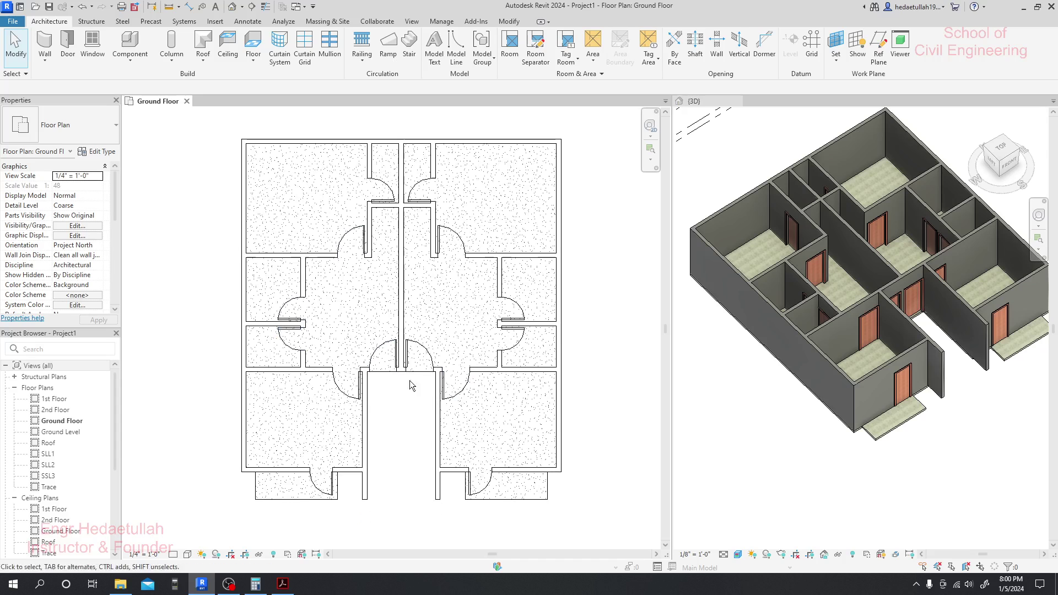